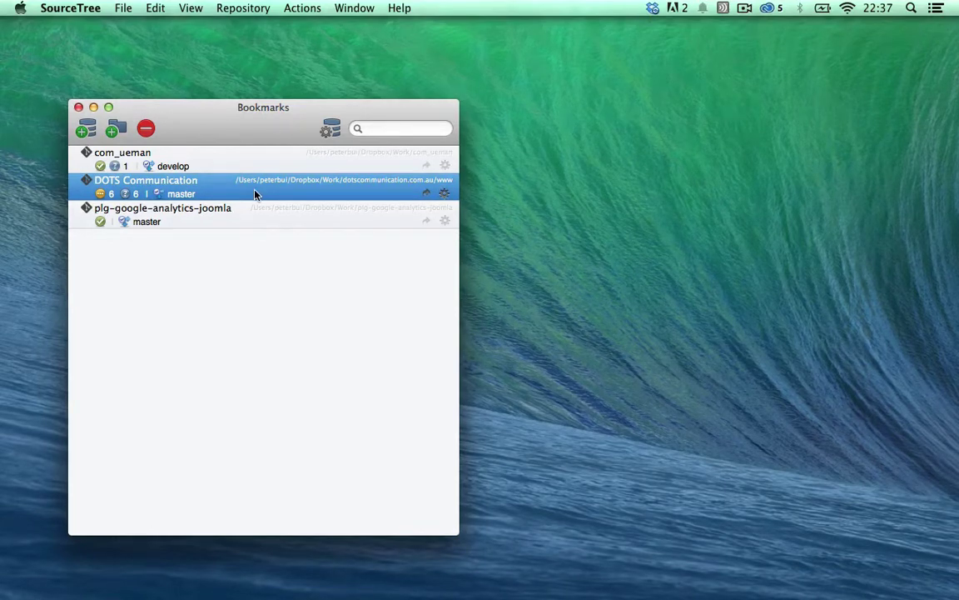
- Switch to Bitbucket in the browser and create a private Git repository named plg-crazyegg with an empty description
key("ctrl+Right")
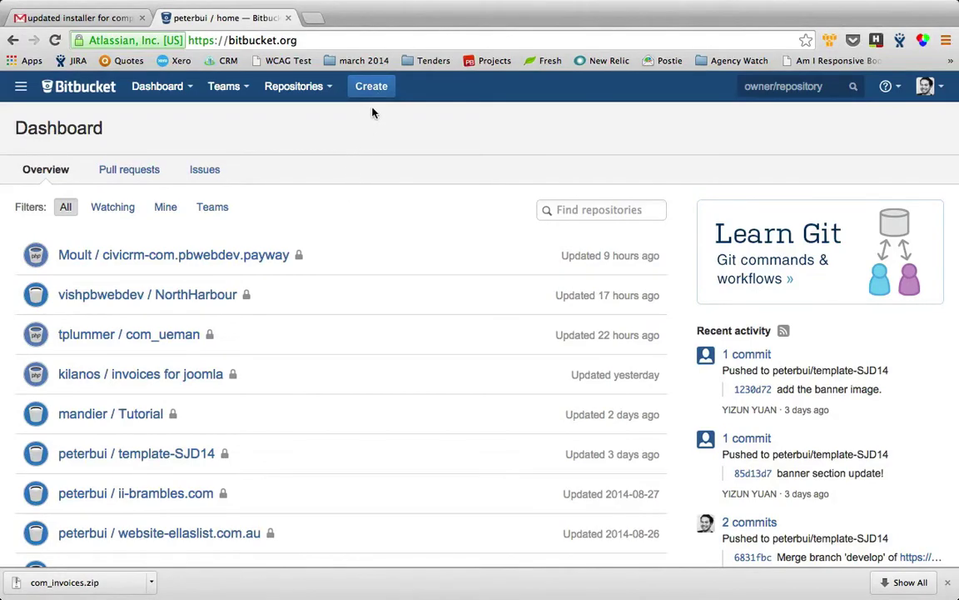
left_click(379, 93)
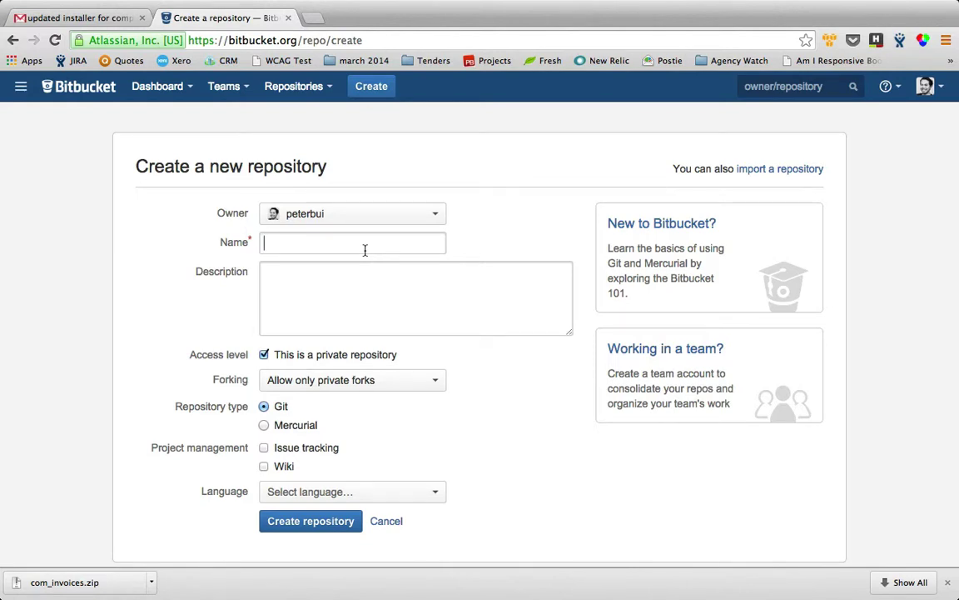
left_click(365, 248)
type("plg-crazyegg")
left_click(369, 284)
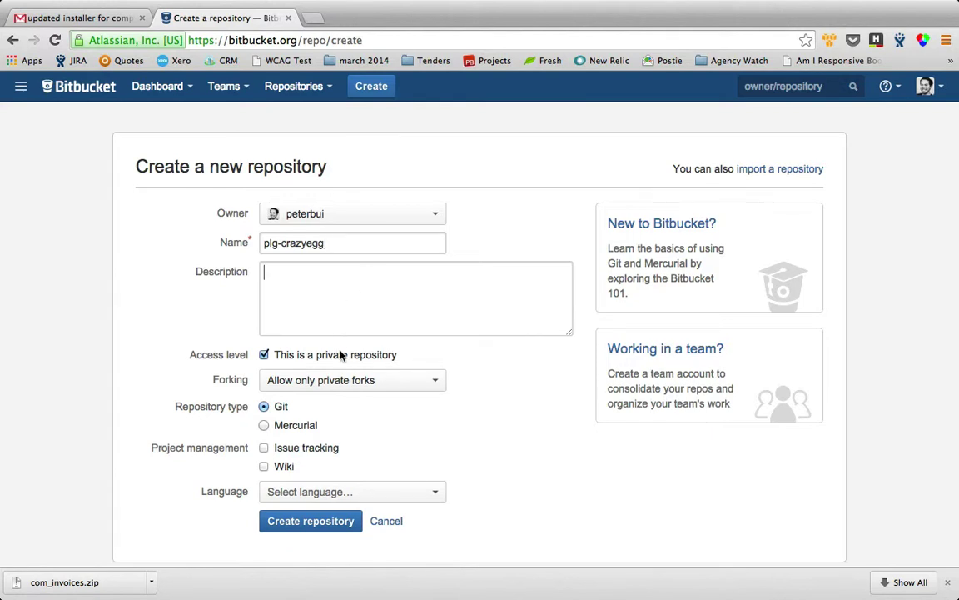
left_click(307, 523)
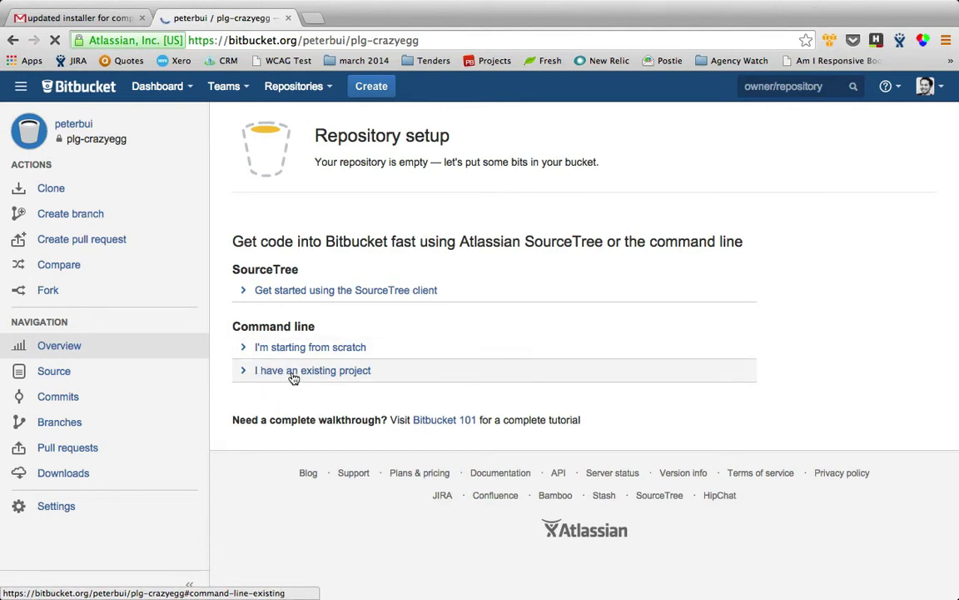
- List the project folder's files in the terminal and show Bitbucket's command-line setup instructions for an existing project
left_click(264, 371)
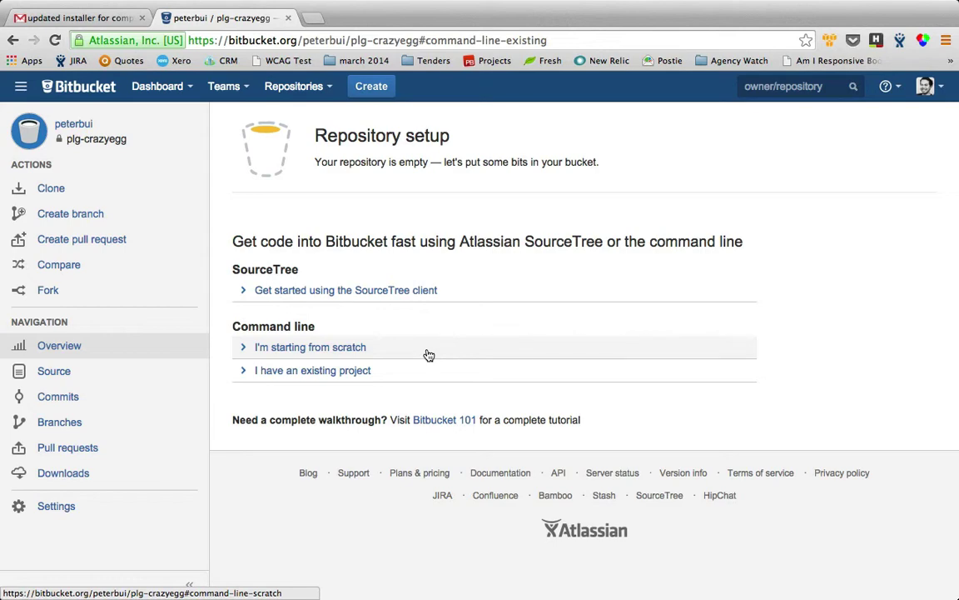
key("ctrl+Right")
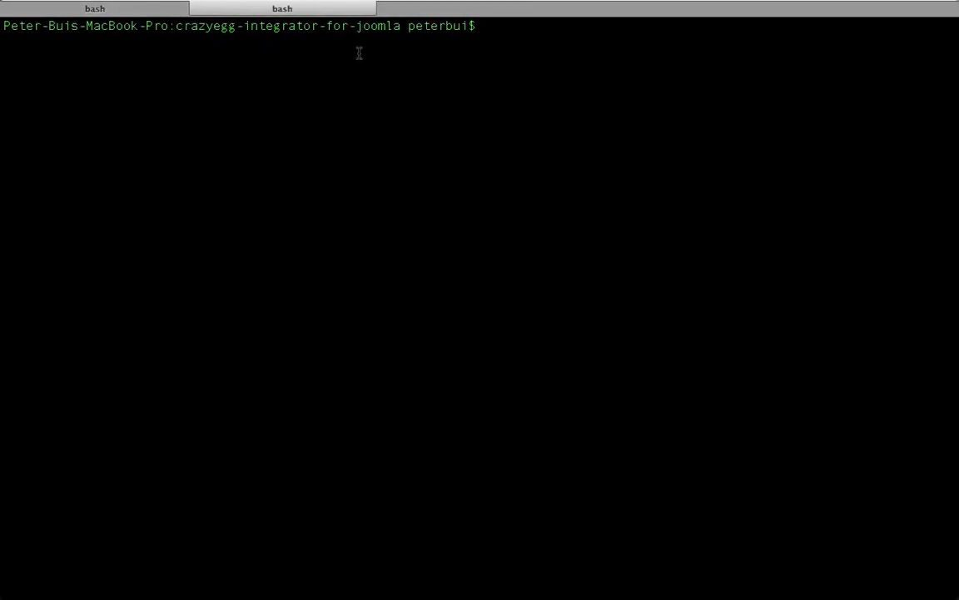
type("ls")
key("Return")
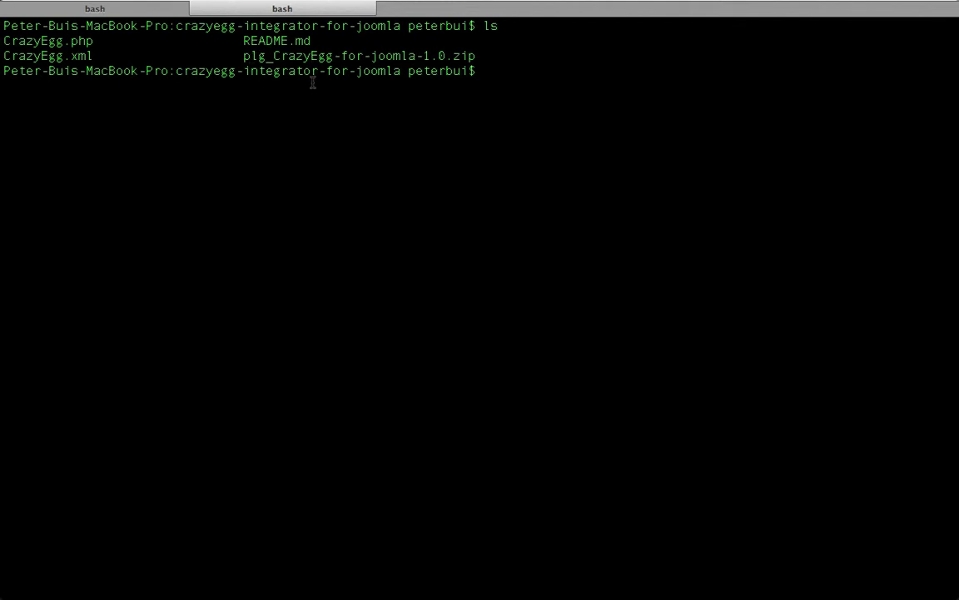
key("ctrl+Left")
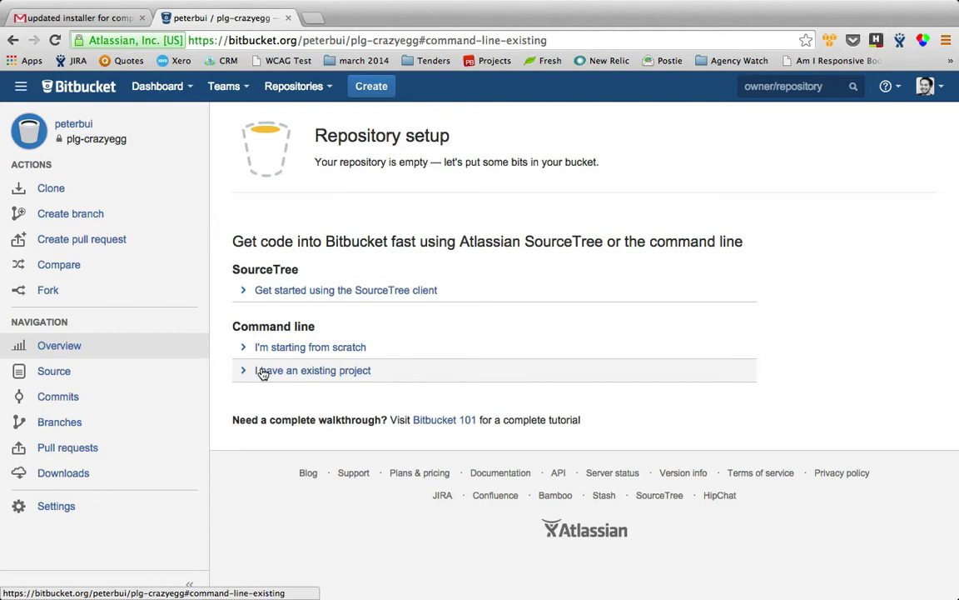
left_click(326, 435)
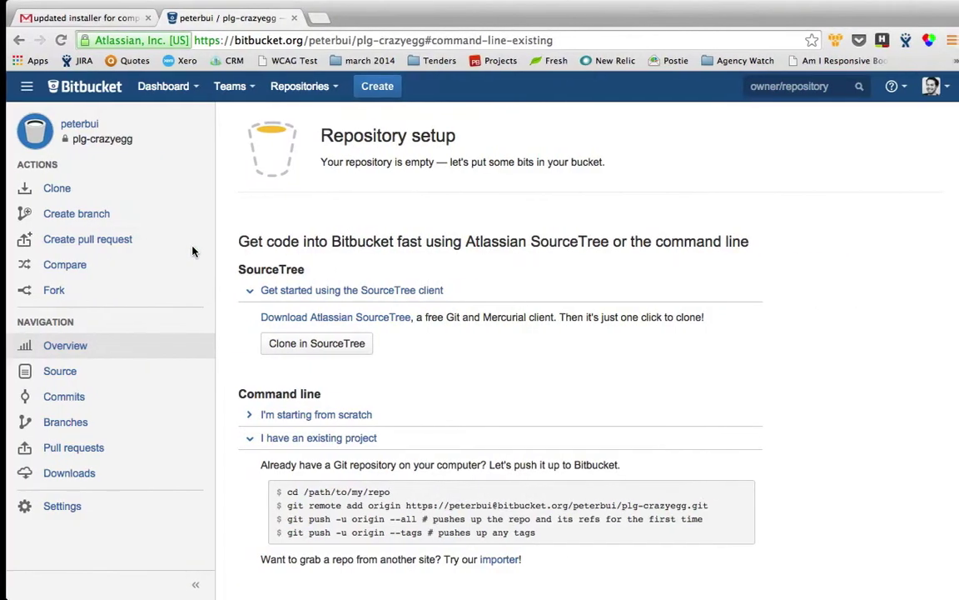
- Switch to the terminal and initialize a Git repository in the crazyegg-integrator-for-joomla folder with git init
key("ctrl+Right")
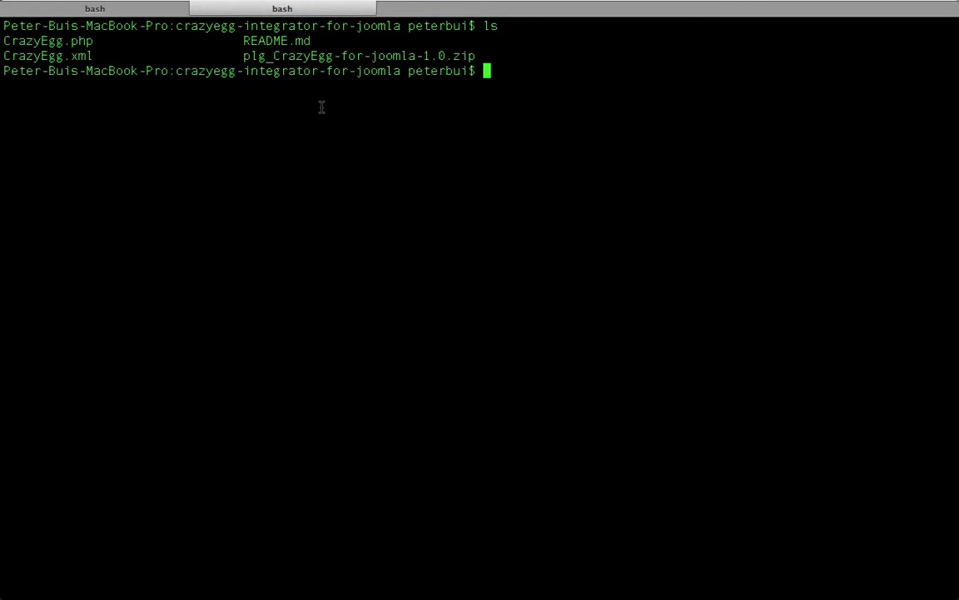
type("git init")
key("Return")
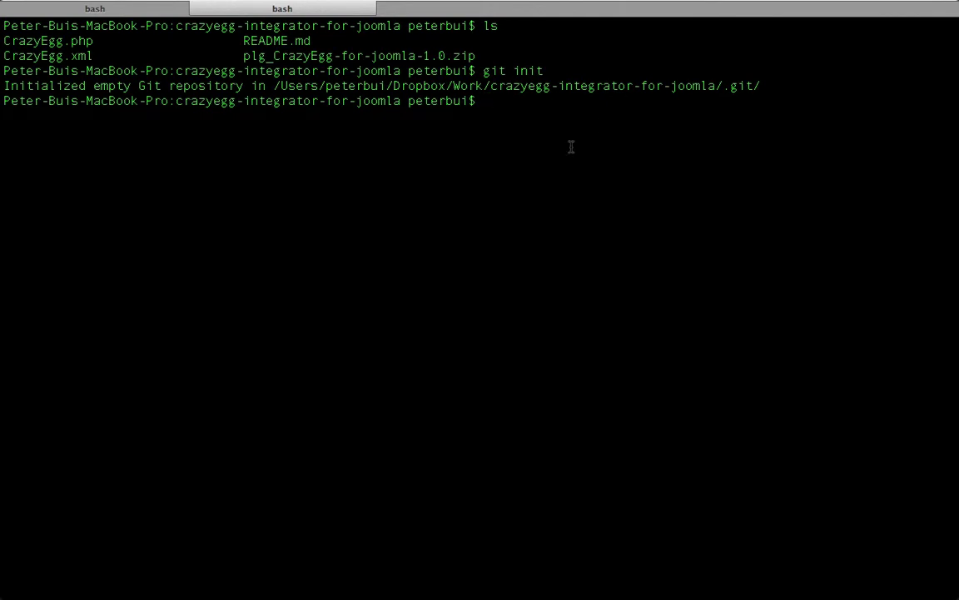
- Switch to SourceTree and choose the crazyegg-integrator-for-joomla folder as the path of a new working copy
key("ctrl+Left")
key("ctrl+Left")
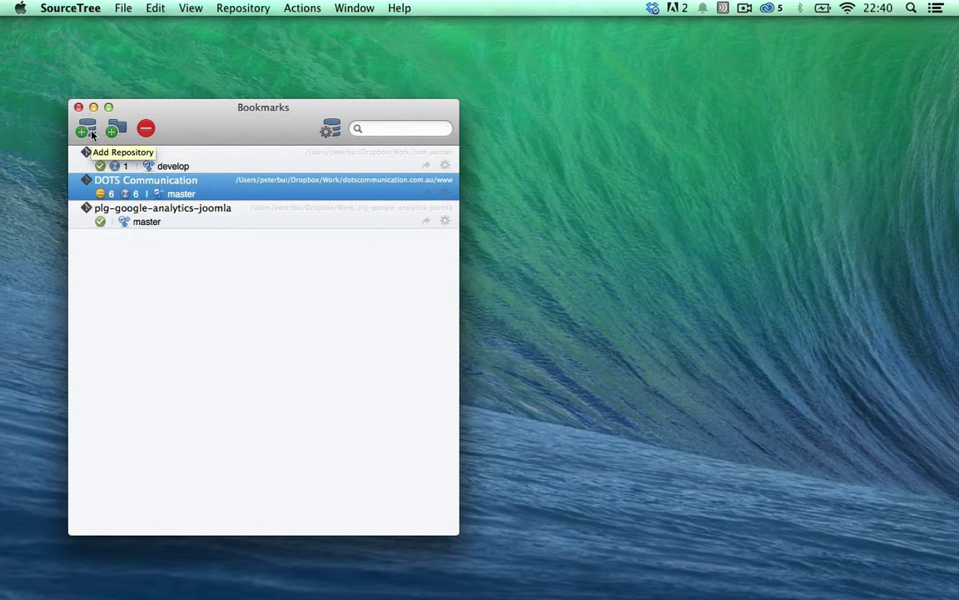
left_click(91, 134)
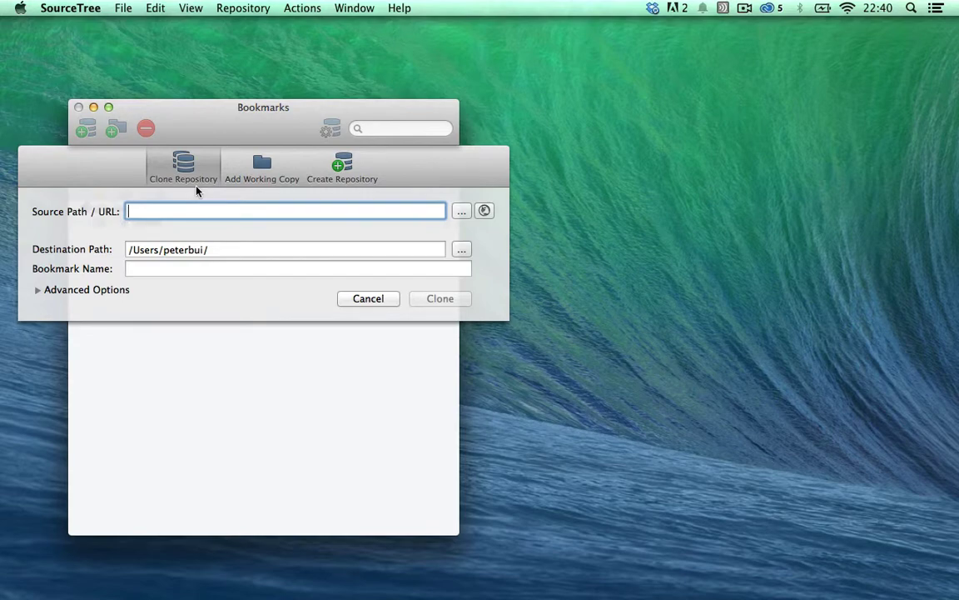
key("ctrl+Right")
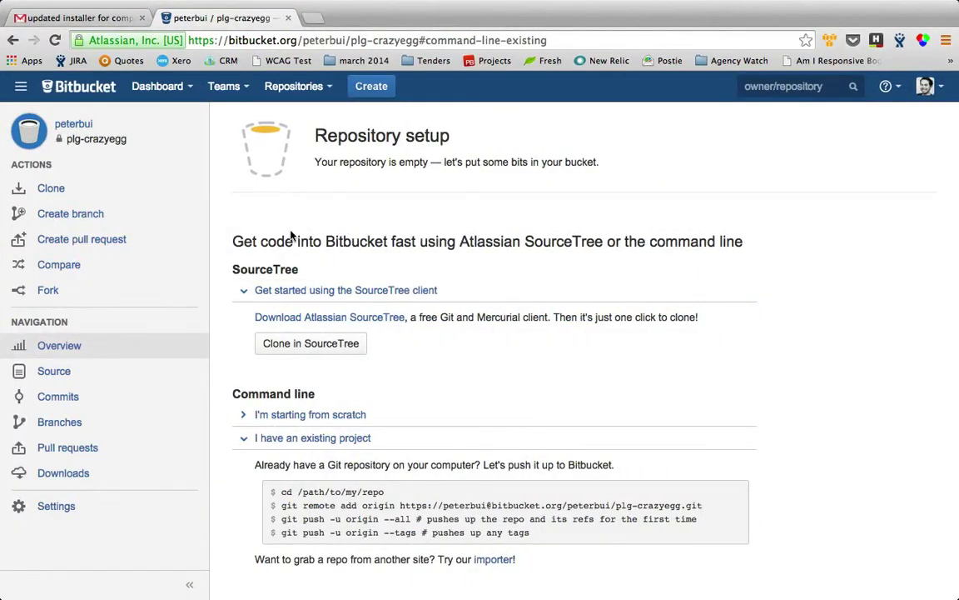
key("ctrl+Left")
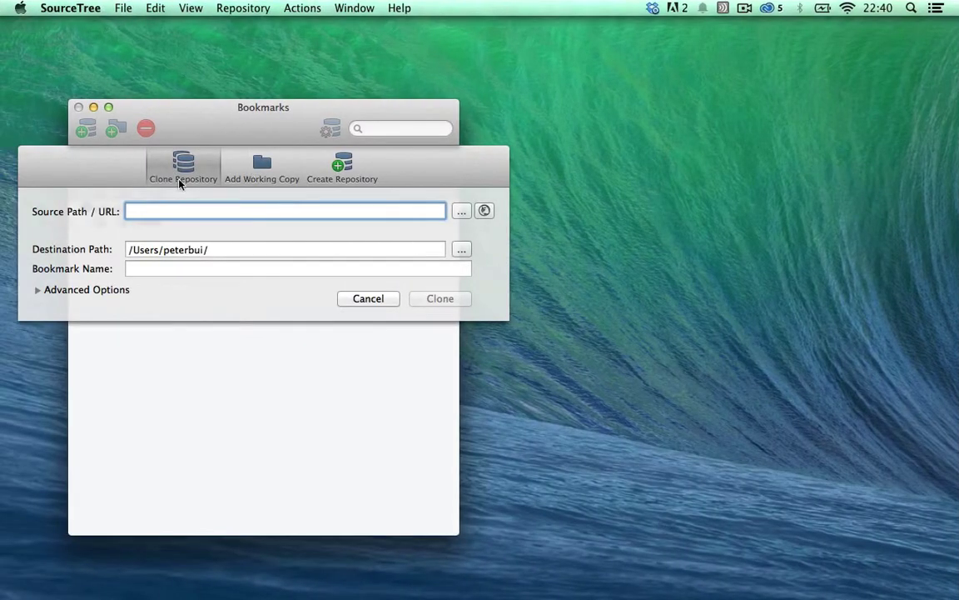
left_click(263, 168)
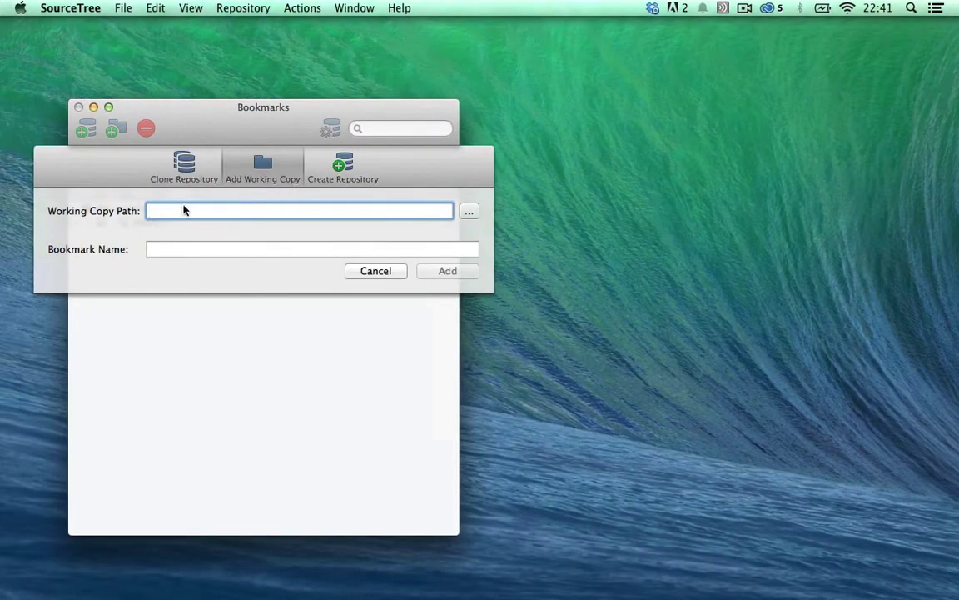
left_click(472, 213)
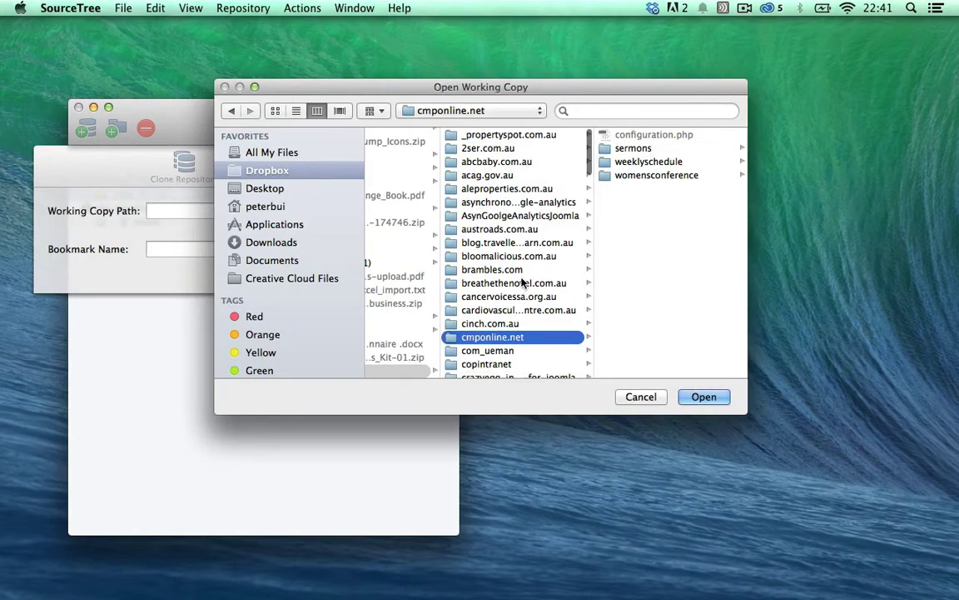
scroll(524, 283, "down", 5)
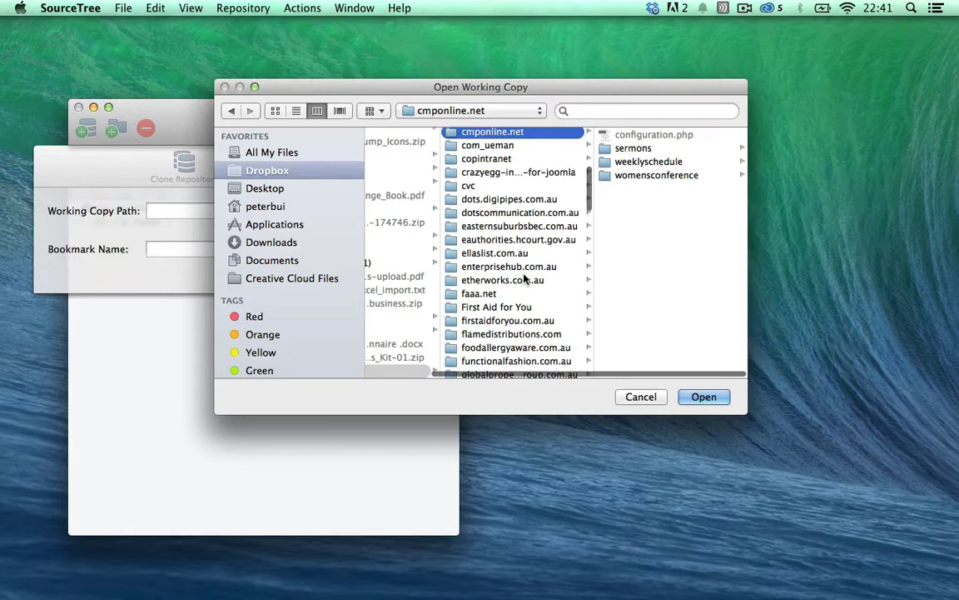
left_click(538, 173)
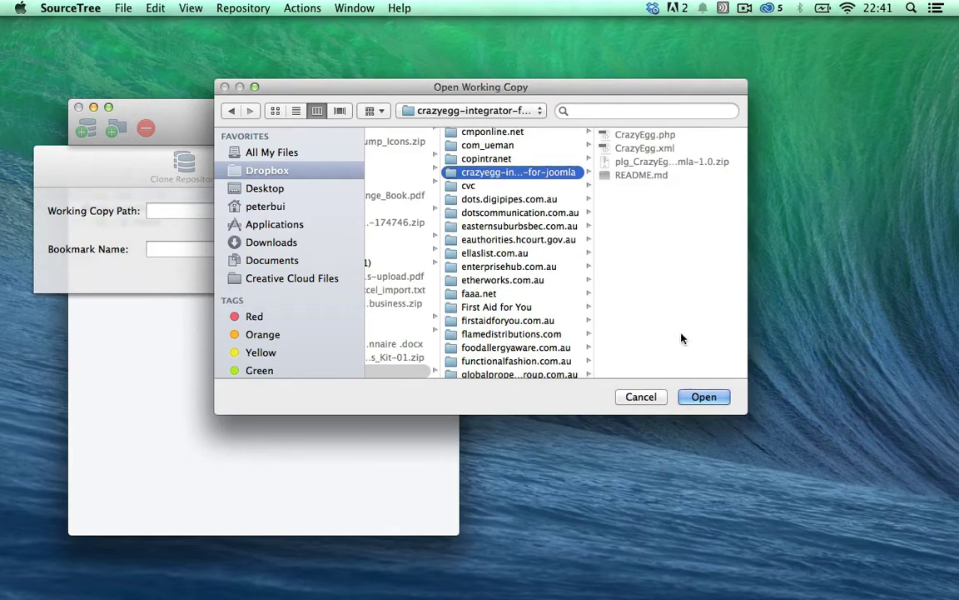
left_click(704, 396)
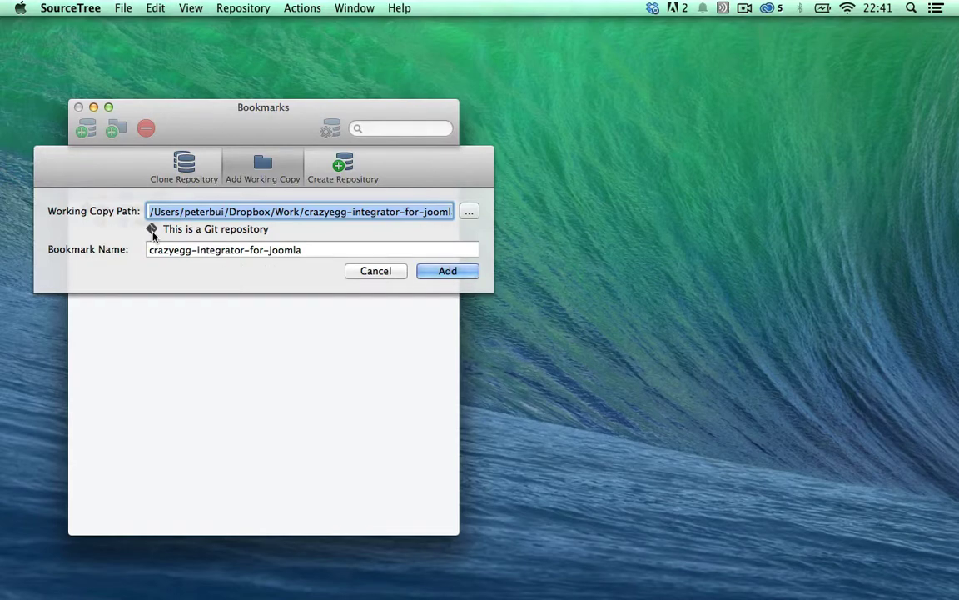
key("ctrl+Right")
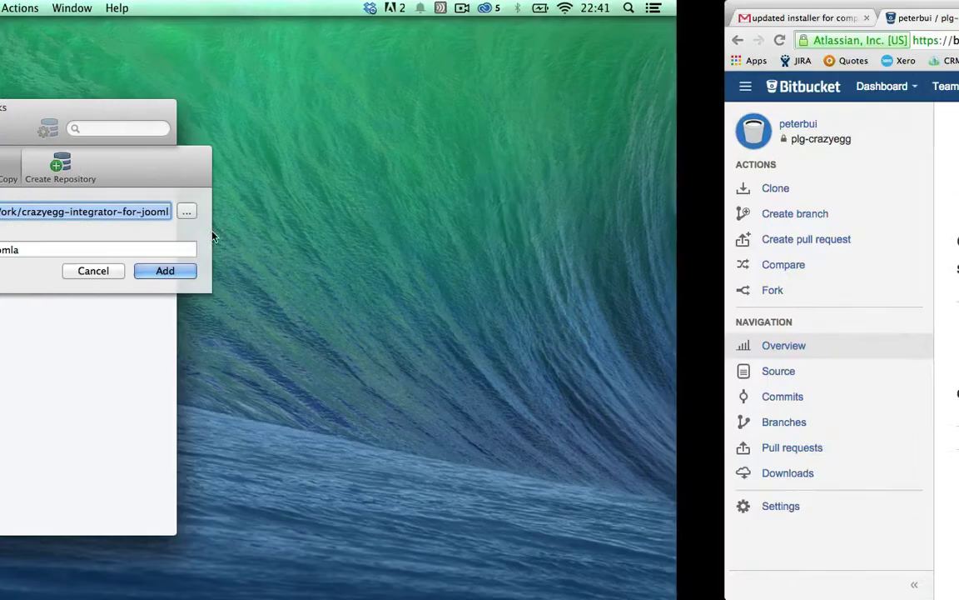
key("ctrl+Right")
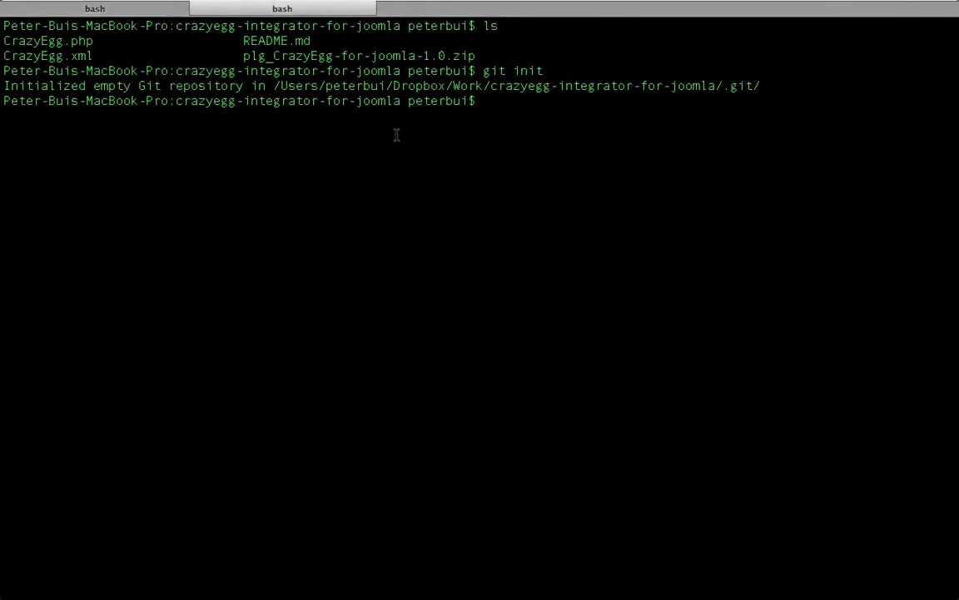
key("Up")
key("BackSpace")
key("BackSpace")
key("BackSpace")
key("BackSpace")
key("BackSpace")
key("BackSpace")
key("BackSpace")
key("BackSpace")
key("ctrl+Left")
key("ctrl+Left")
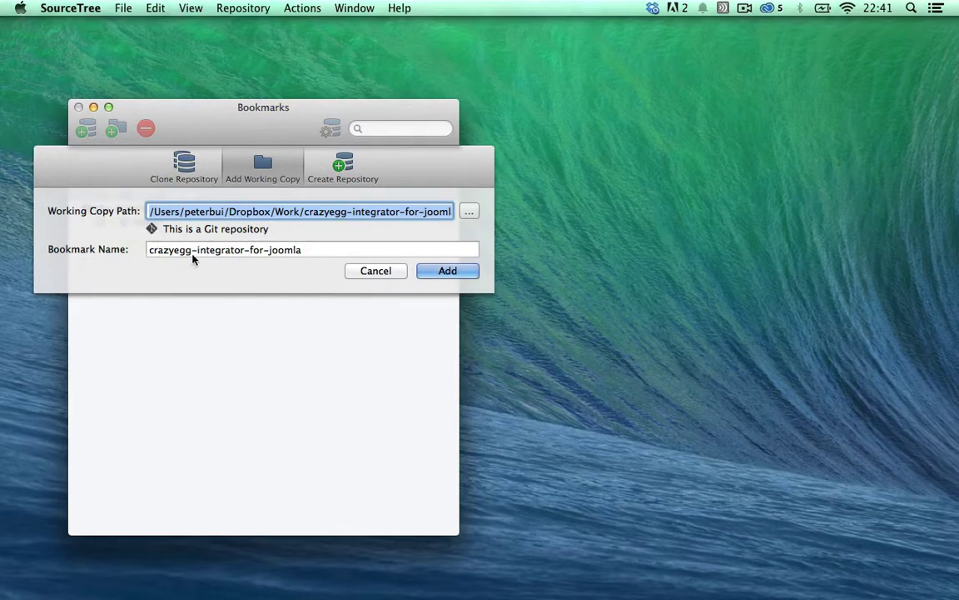
- Add the crazyegg-integrator-for-joomla working copy to the bookmarks and open its repository full screen with a wider file list
left_click(447, 271)
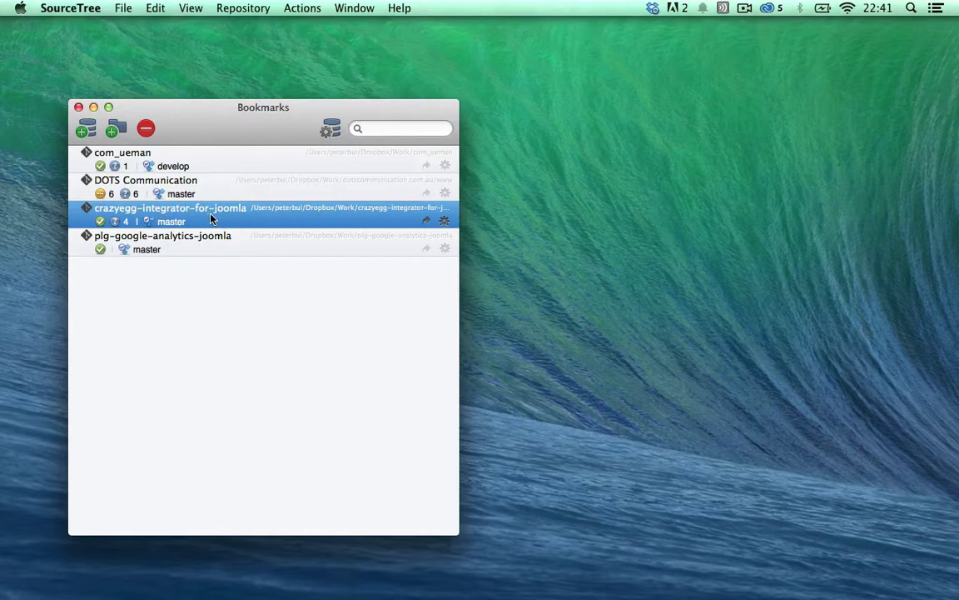
double_click(218, 219)
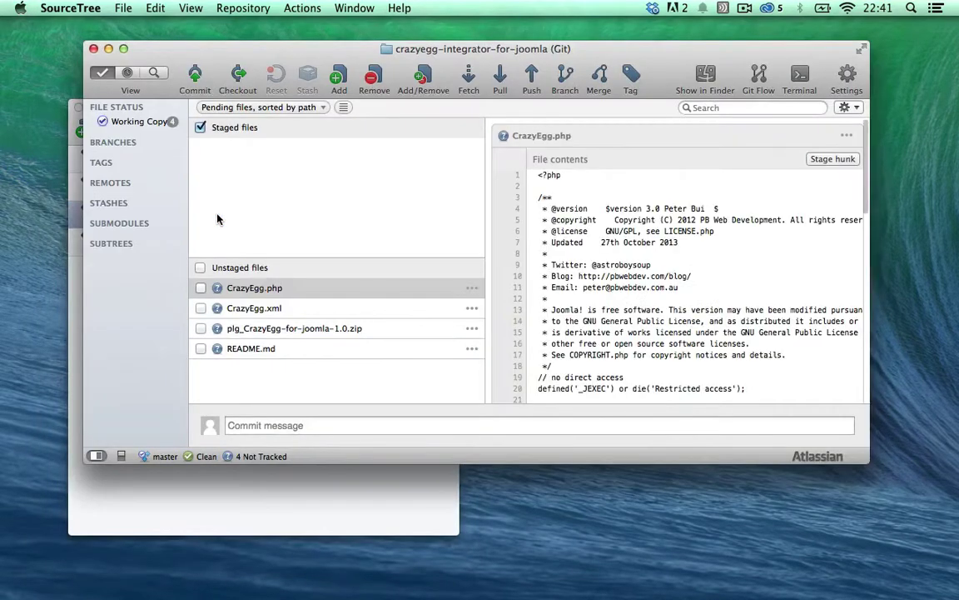
left_click(860, 52)
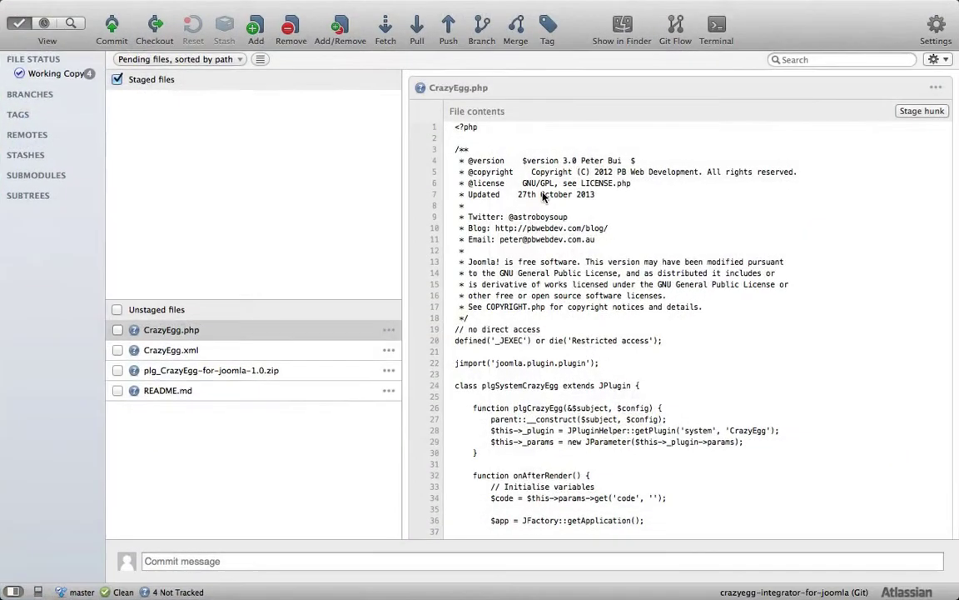
left_click_drag(400, 244, 457, 243)
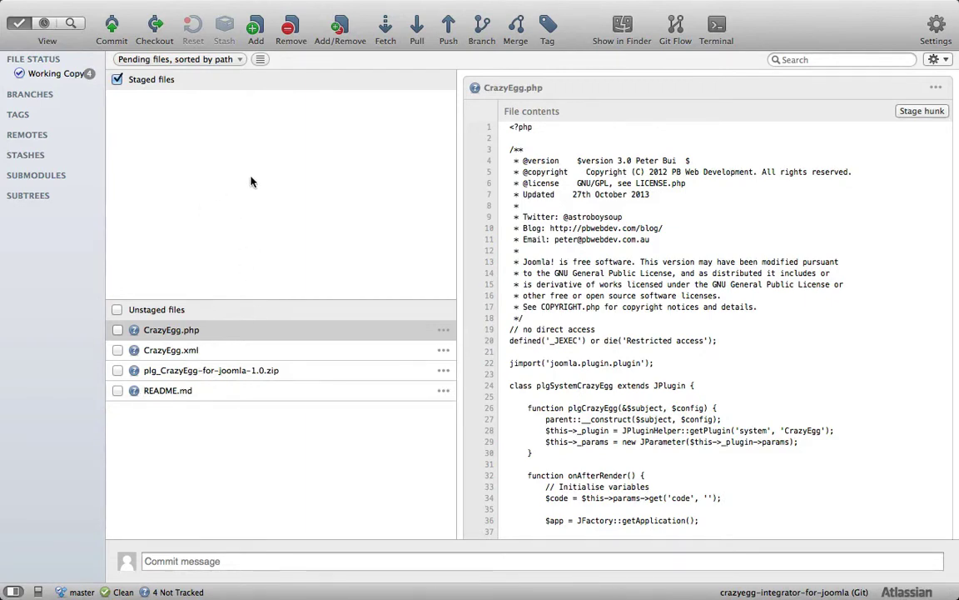
- Stage CrazyEgg.php, CrazyEgg.xml and README.md, leaving the plg_CrazyEgg-for-joomla-1.0.zip archive unstaged
left_click(118, 331)
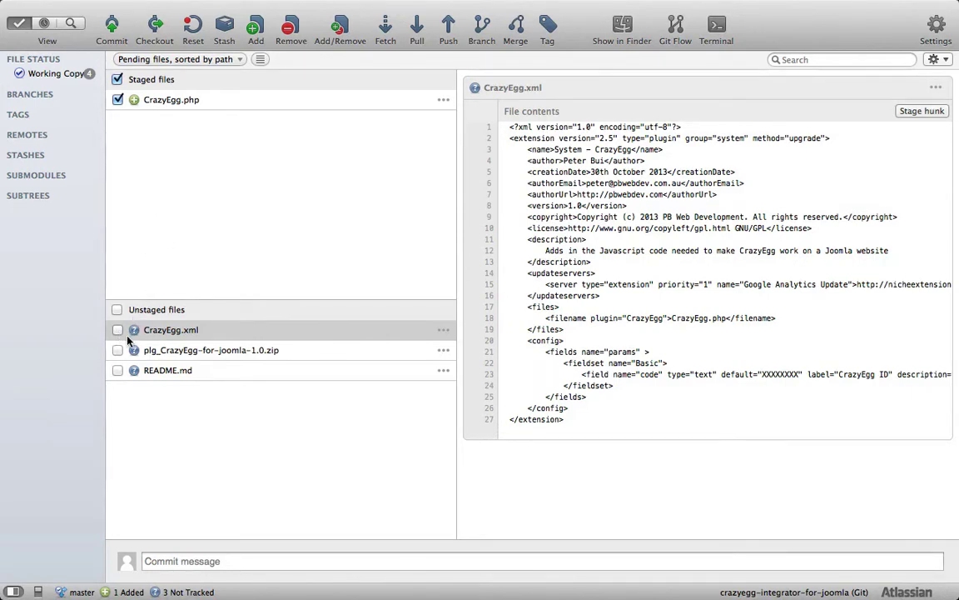
left_click(117, 330)
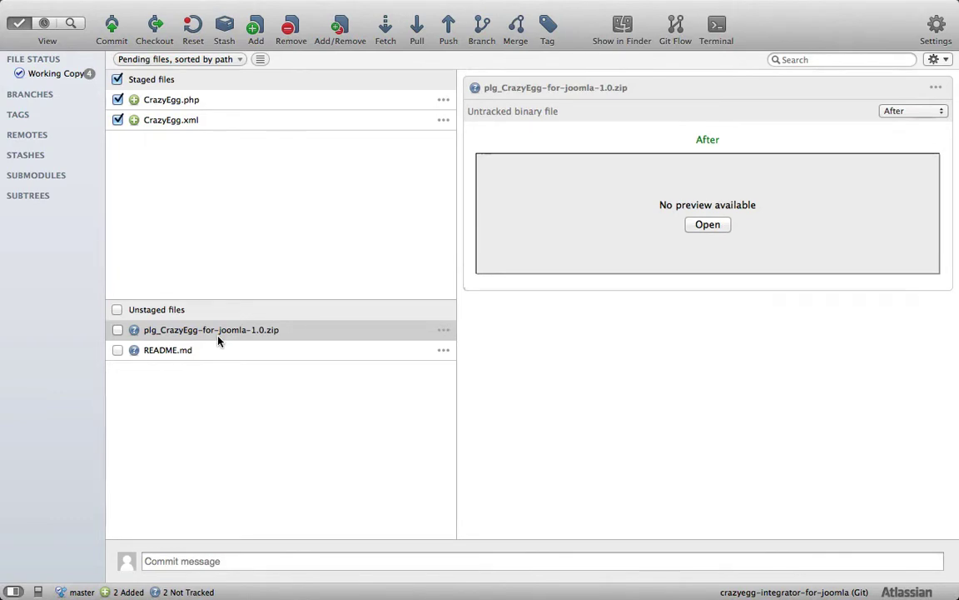
left_click(117, 351)
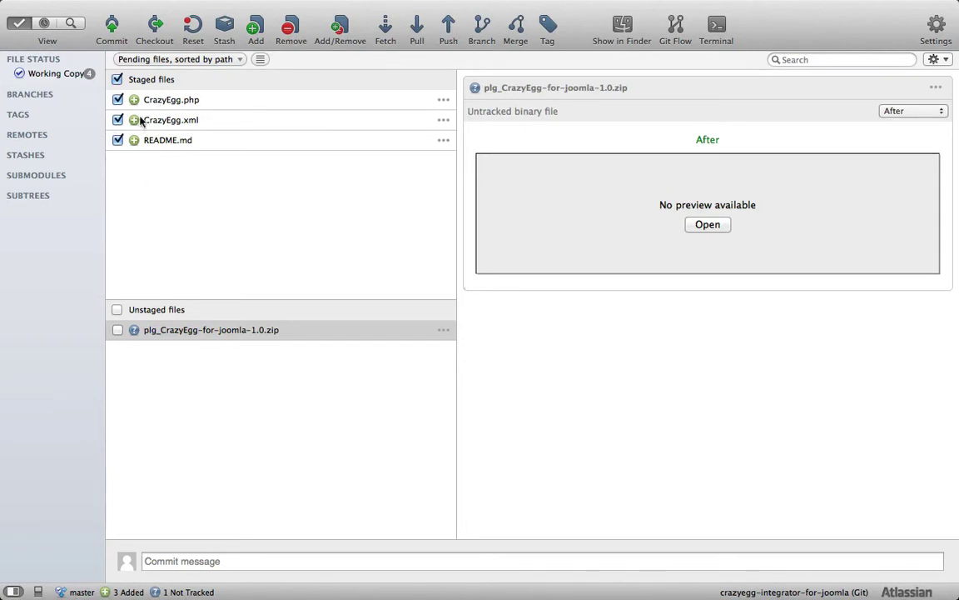
- Commit the staged files with the message "Initial commit" and clear the file selection
left_click(109, 34)
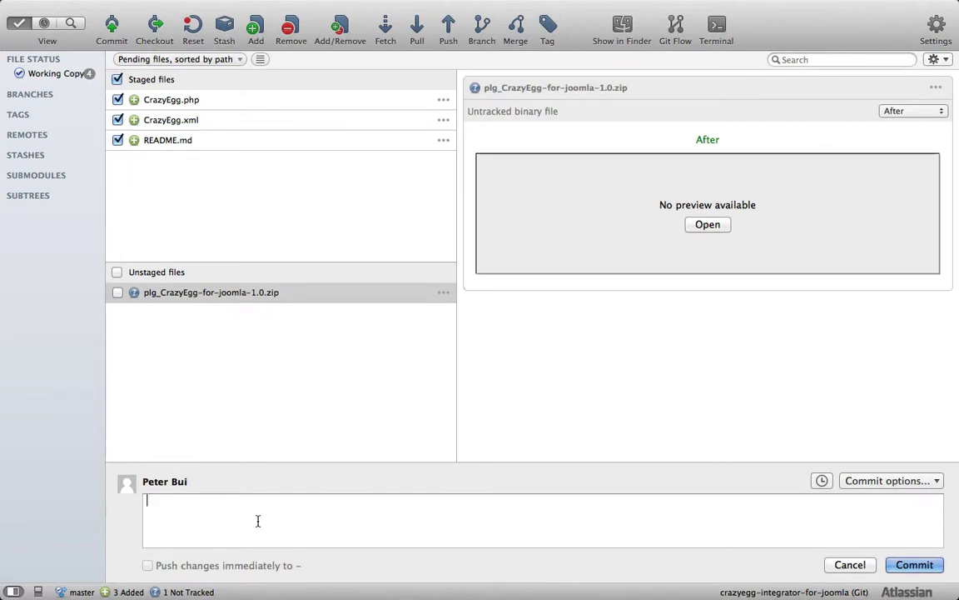
type("In")
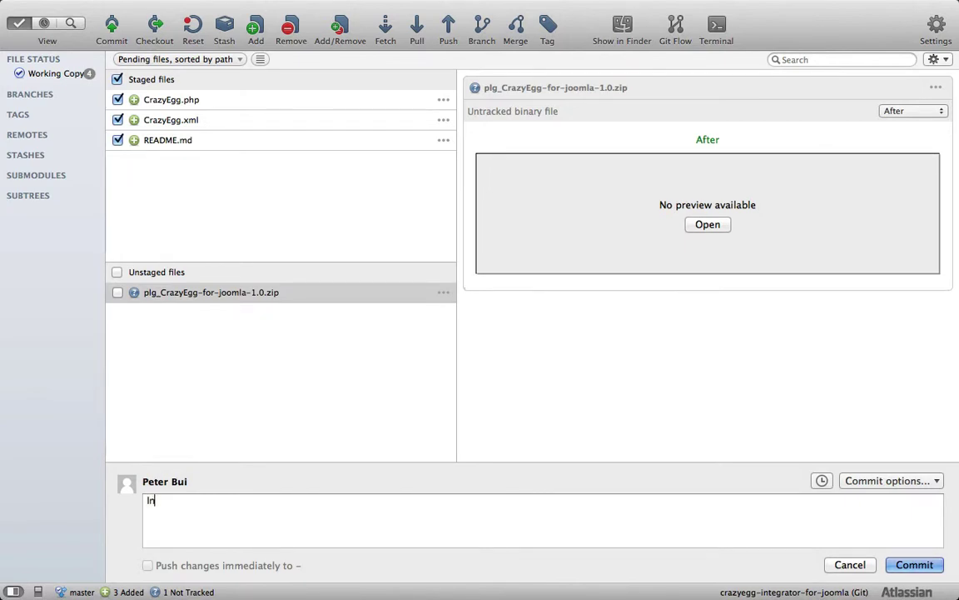
type("itial commit")
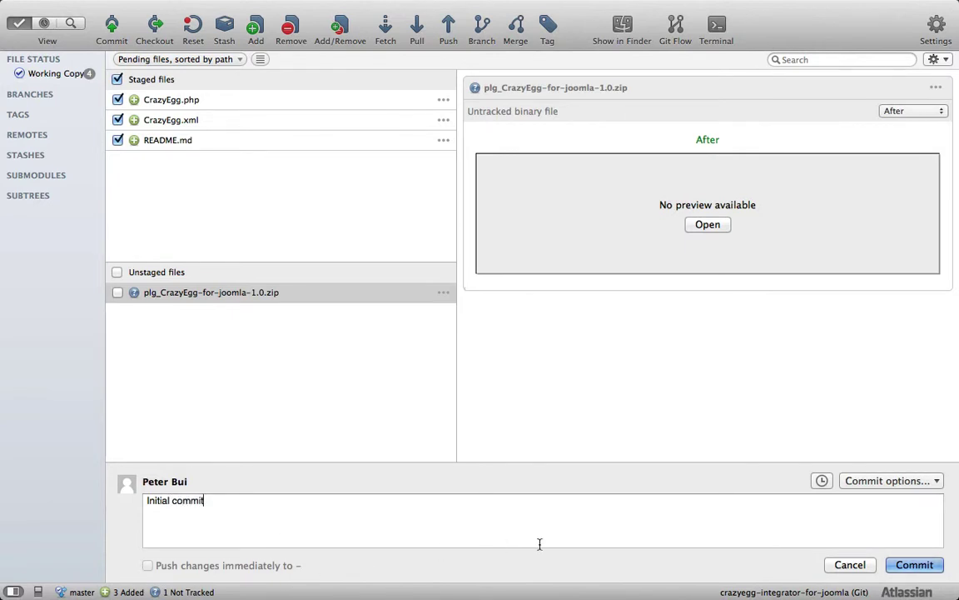
left_click(913, 565)
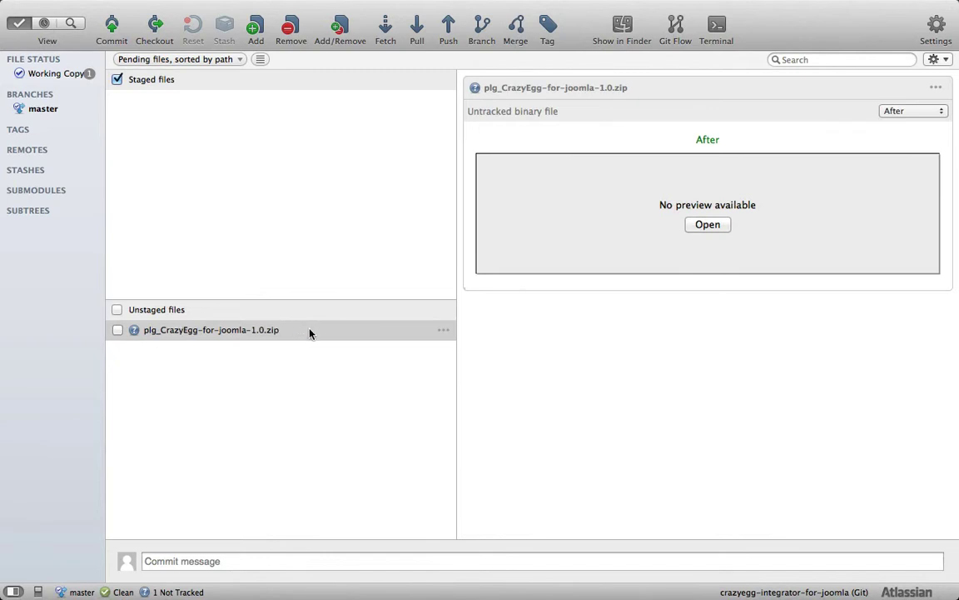
left_click(242, 408)
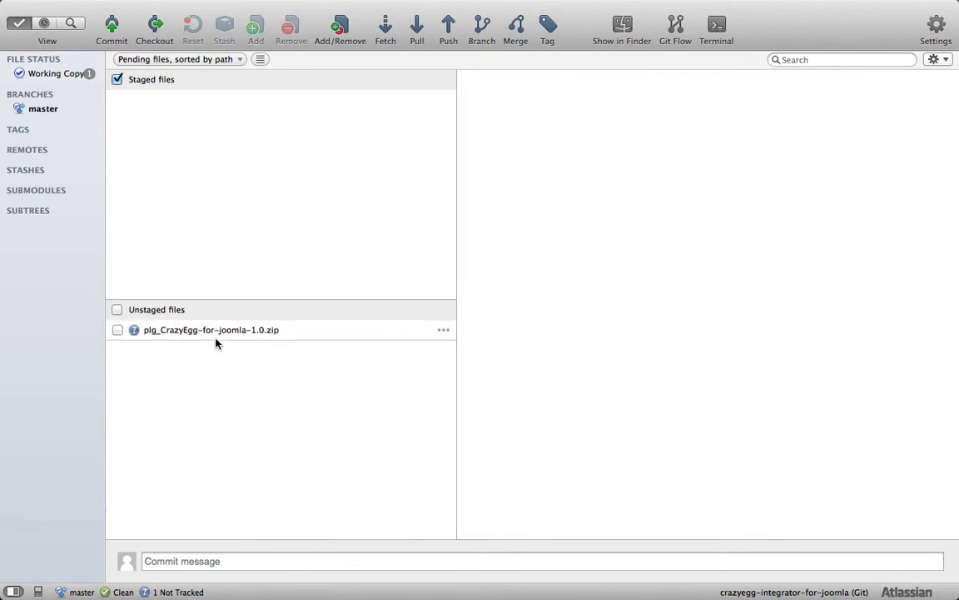
- Ignore plg_CrazyEgg-for-joomla-1.0.zip by its exact filename, adding the ignore entry to this repository only
left_click(336, 334)
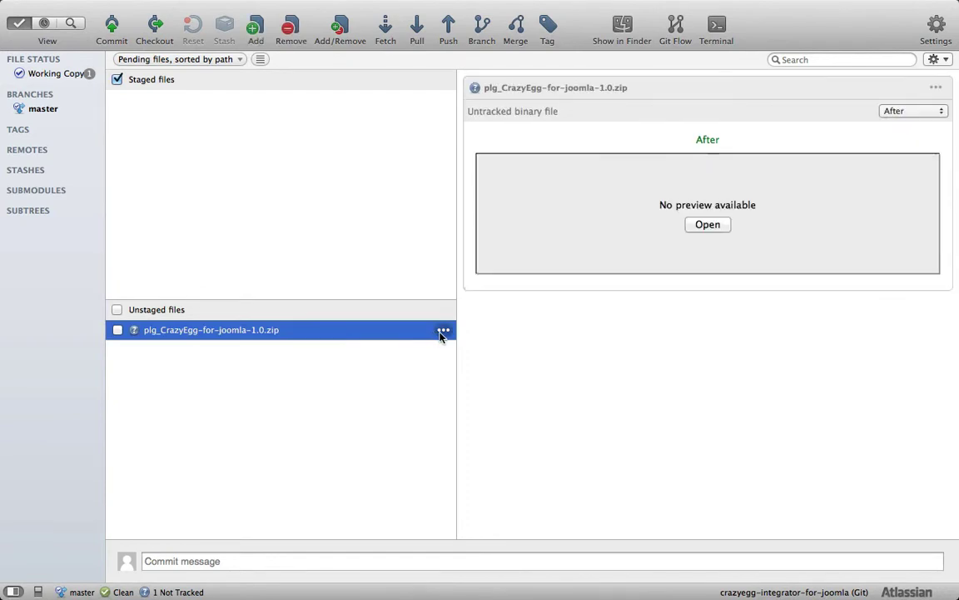
right_click(404, 330)
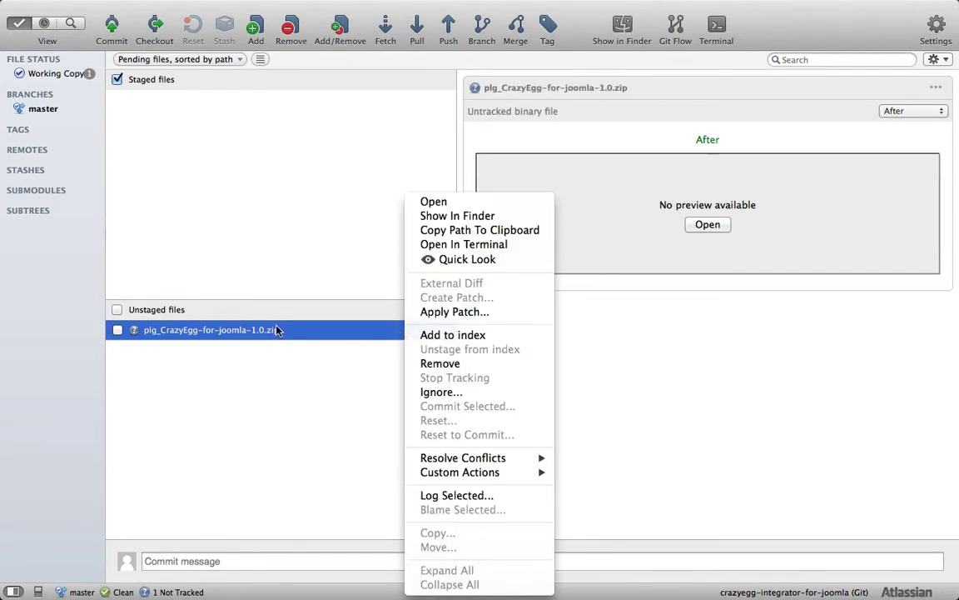
left_click(461, 397)
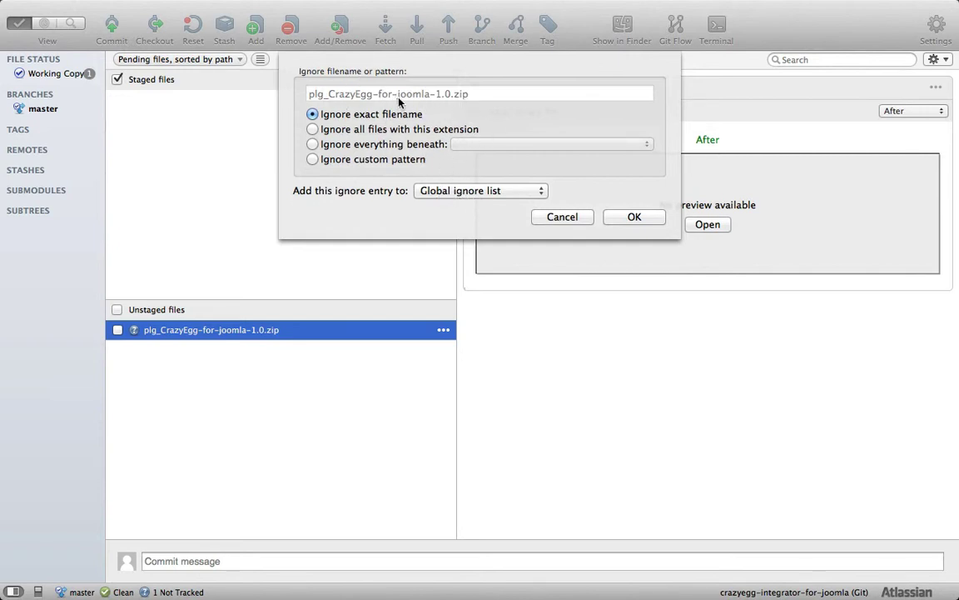
left_click(464, 193)
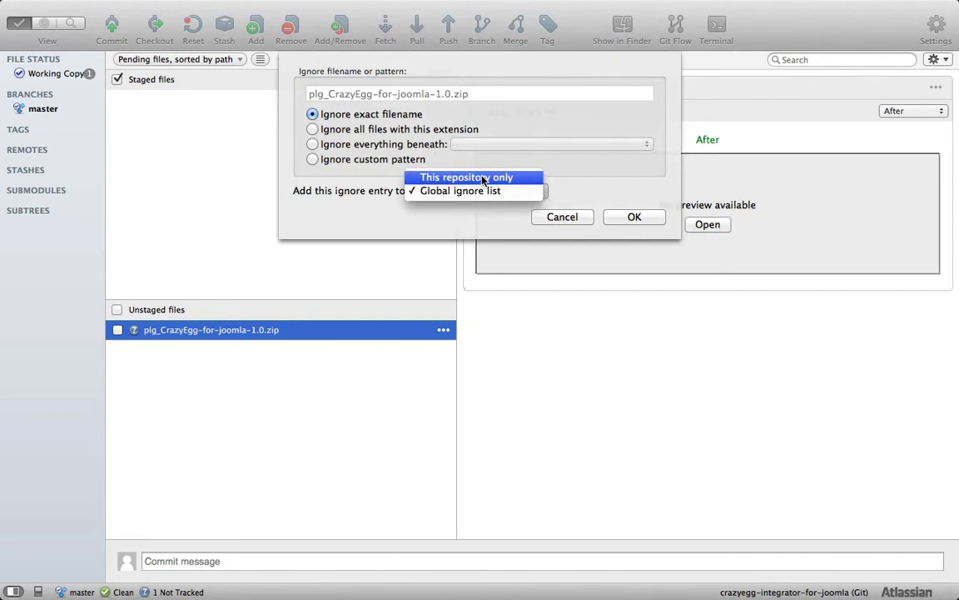
left_click(483, 178)
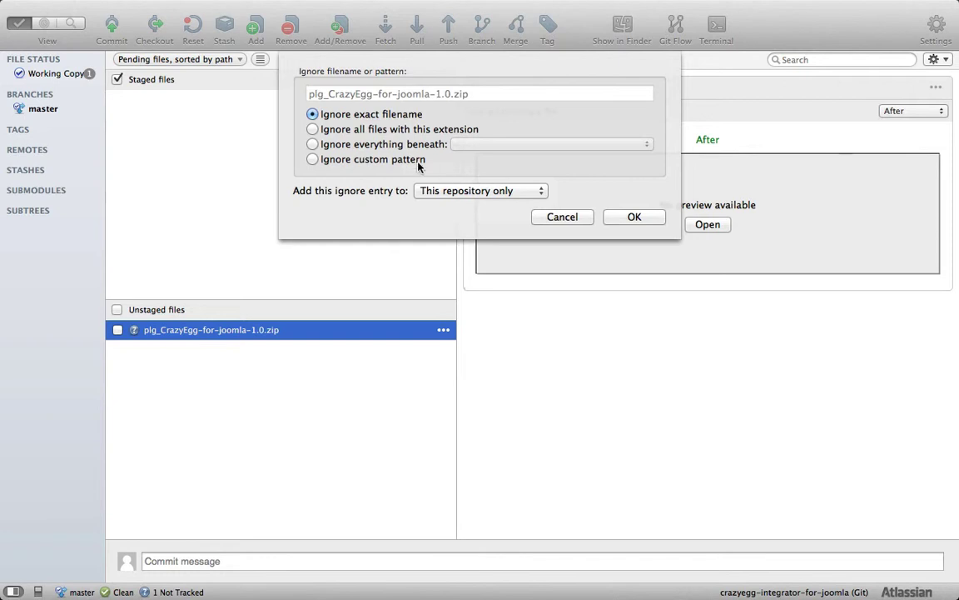
left_click(643, 219)
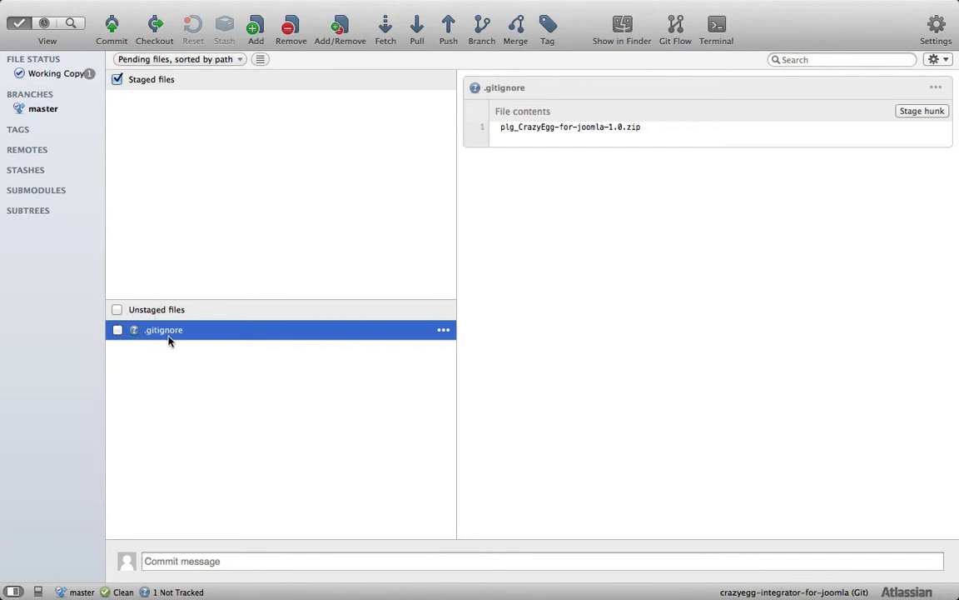
- Stage the .gitignore file and amend the last commit with it, keeping the message "Initial commit"
left_click(117, 332)
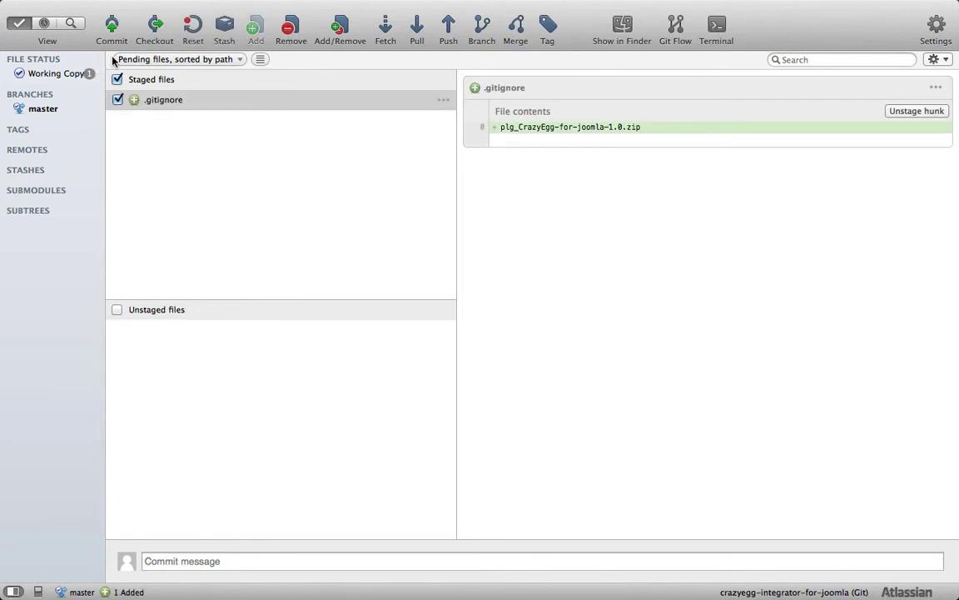
left_click(111, 29)
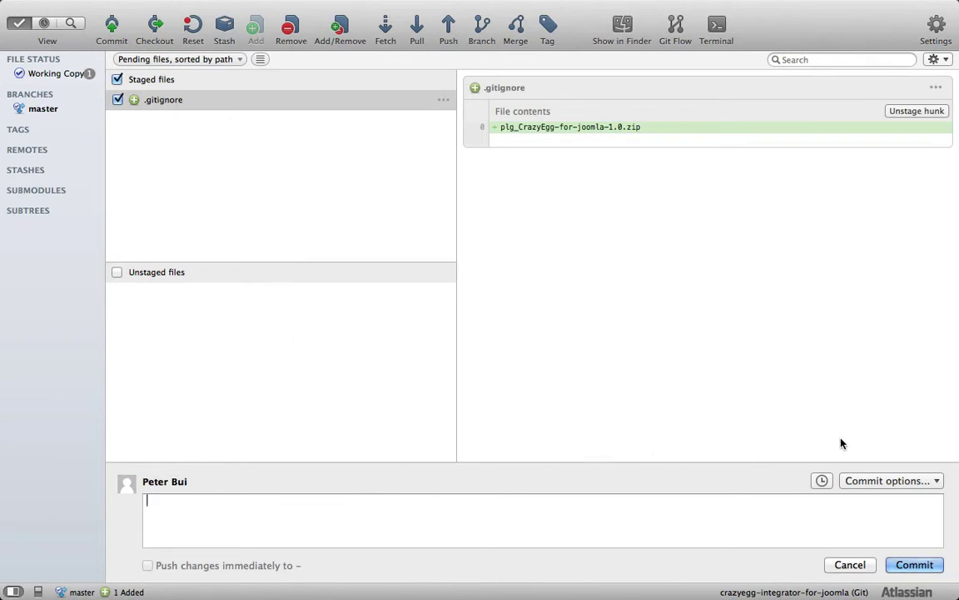
left_click(913, 483)
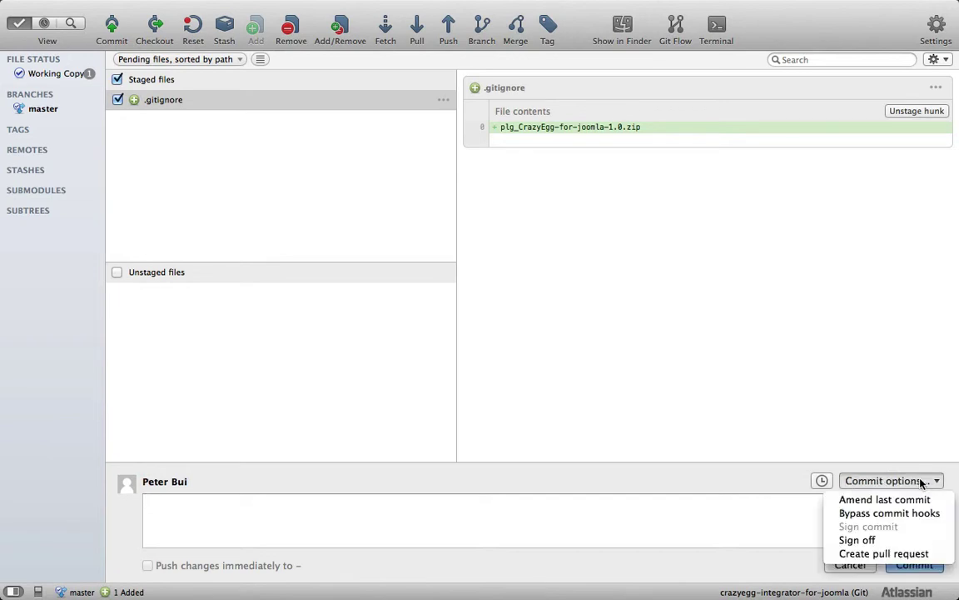
left_click(867, 503)
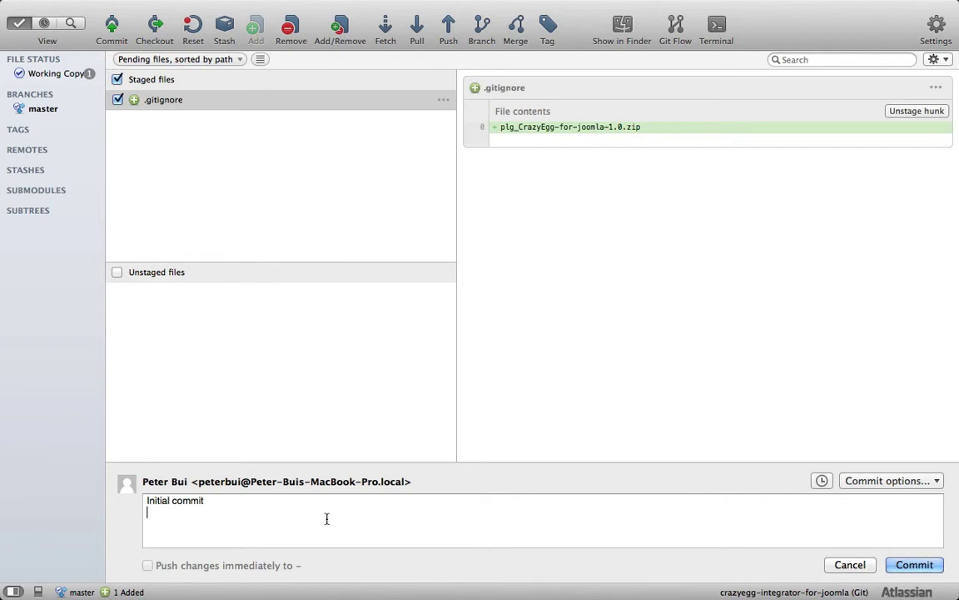
left_click(911, 567)
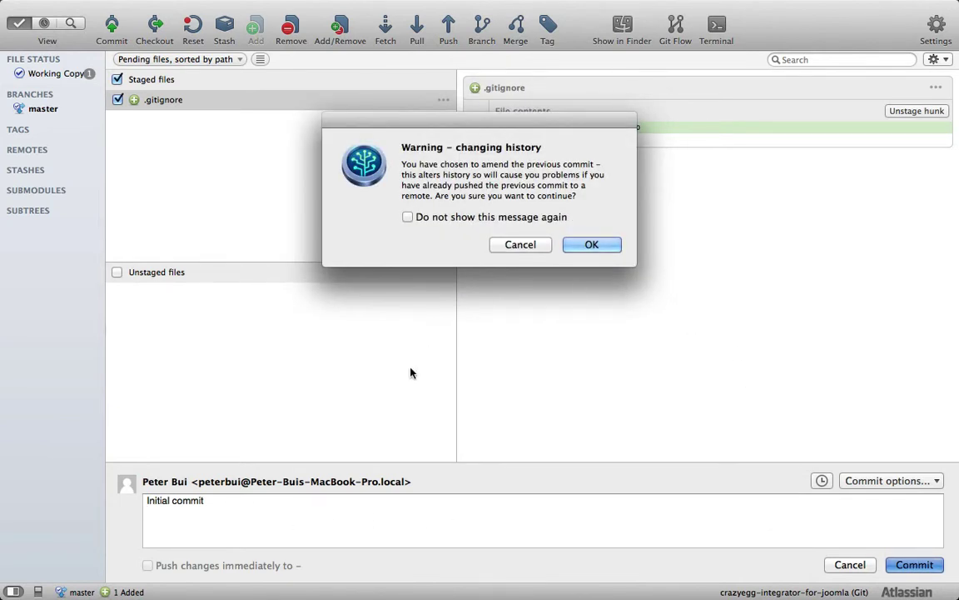
left_click(593, 245)
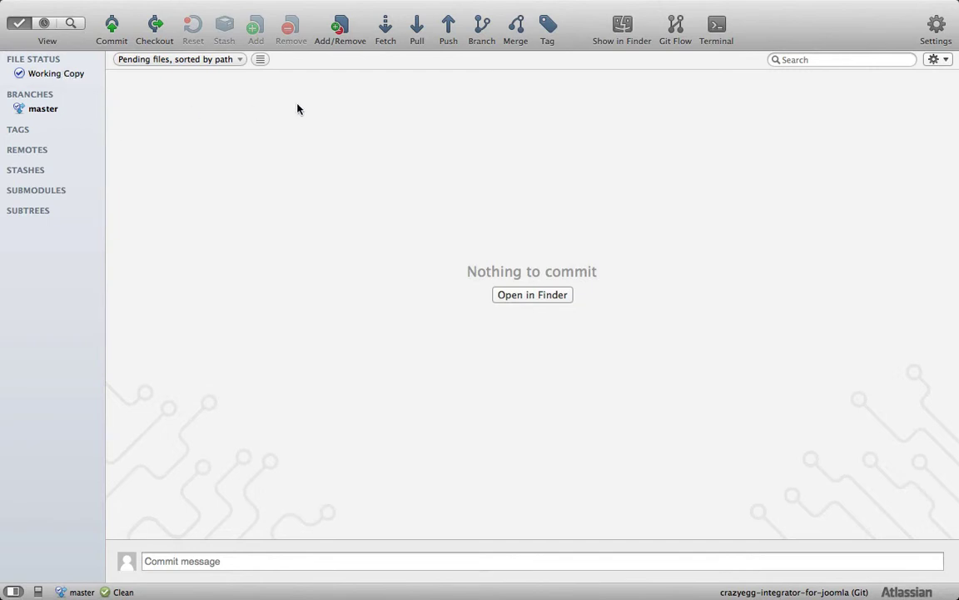
- Dismiss the push settings and start adding a remote to the repository, named CrazyEggPlugin
left_click(447, 33)
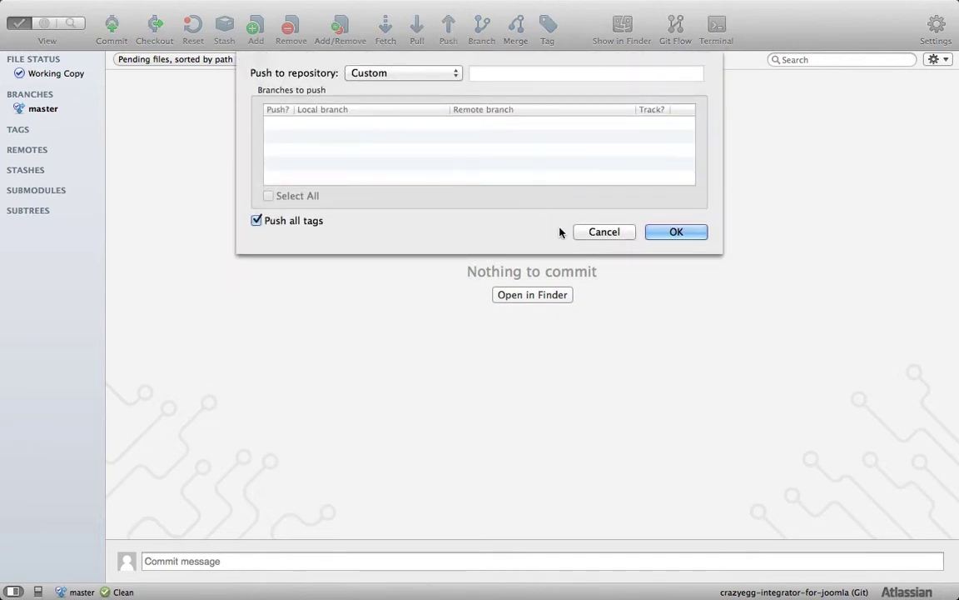
left_click(597, 232)
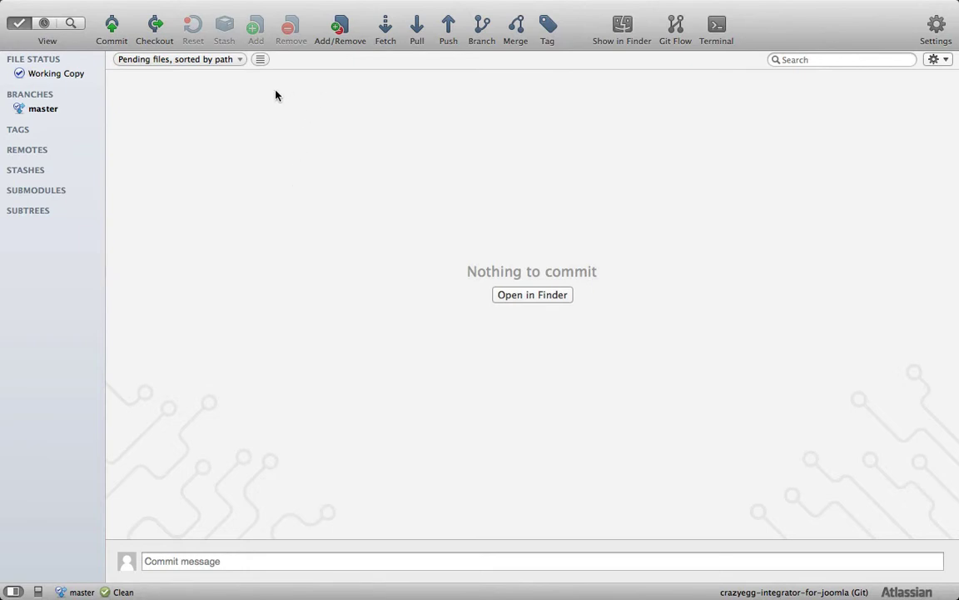
mouse_move(148, 1)
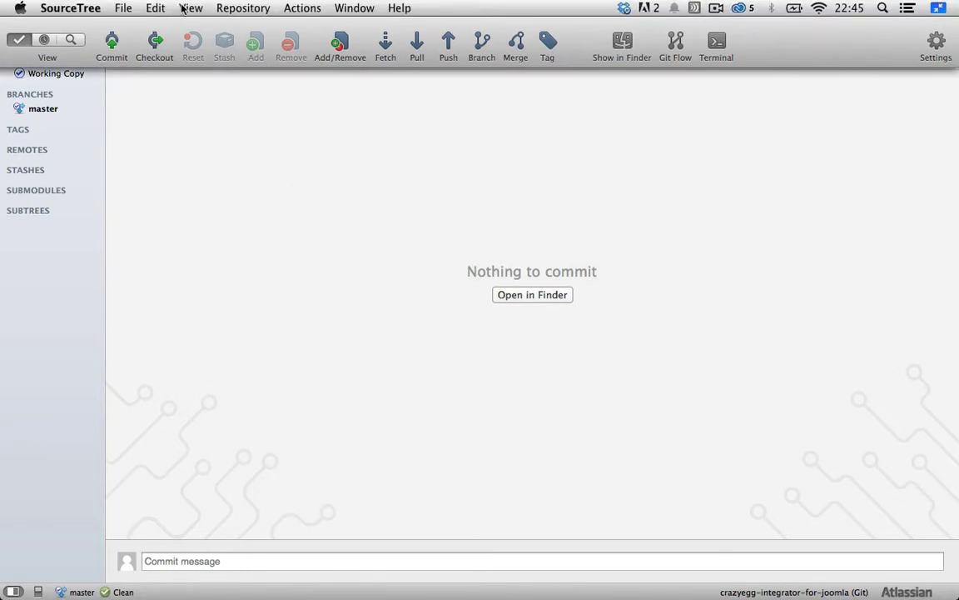
left_click(235, 10)
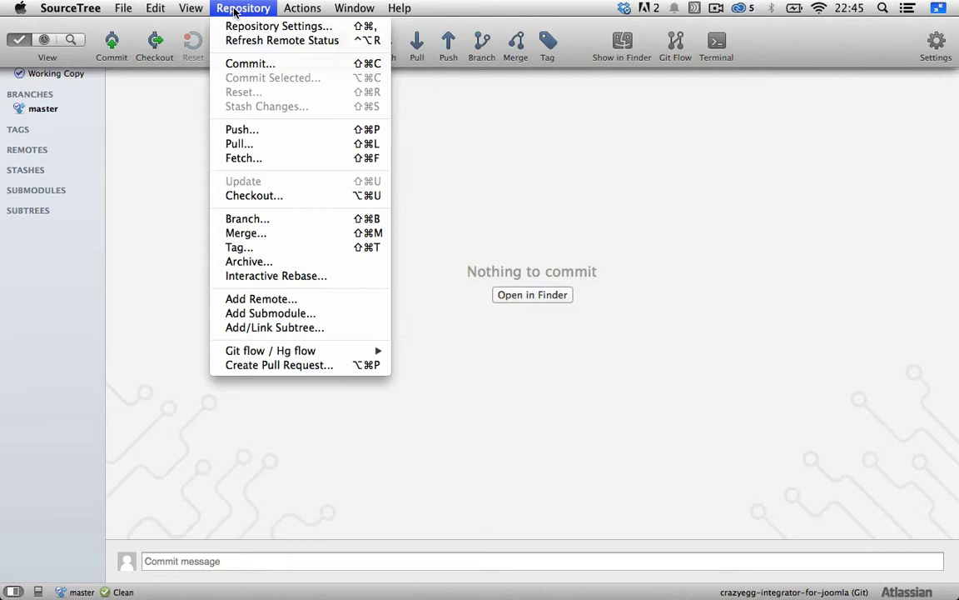
left_click(261, 300)
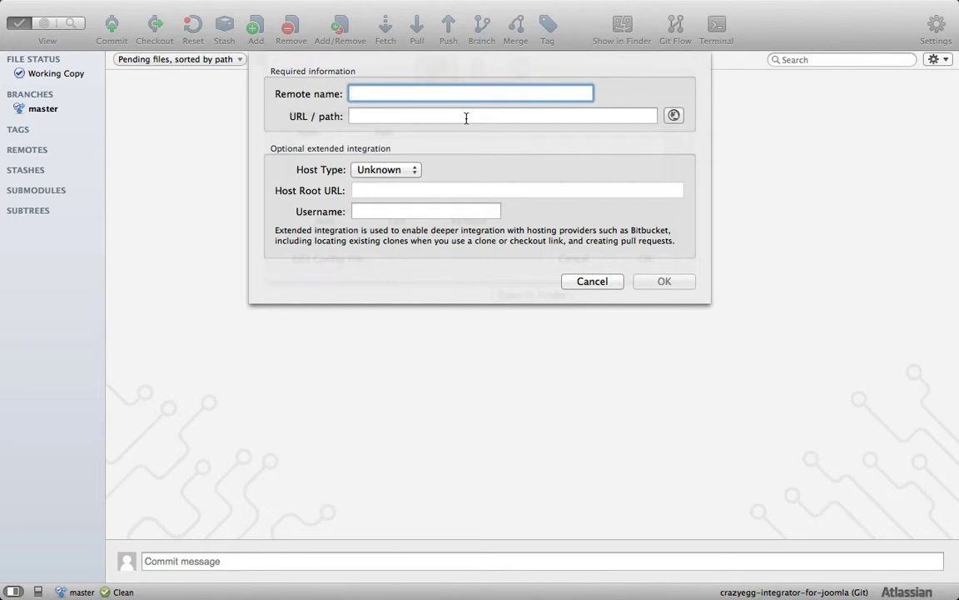
type("CrazyEggPlugin")
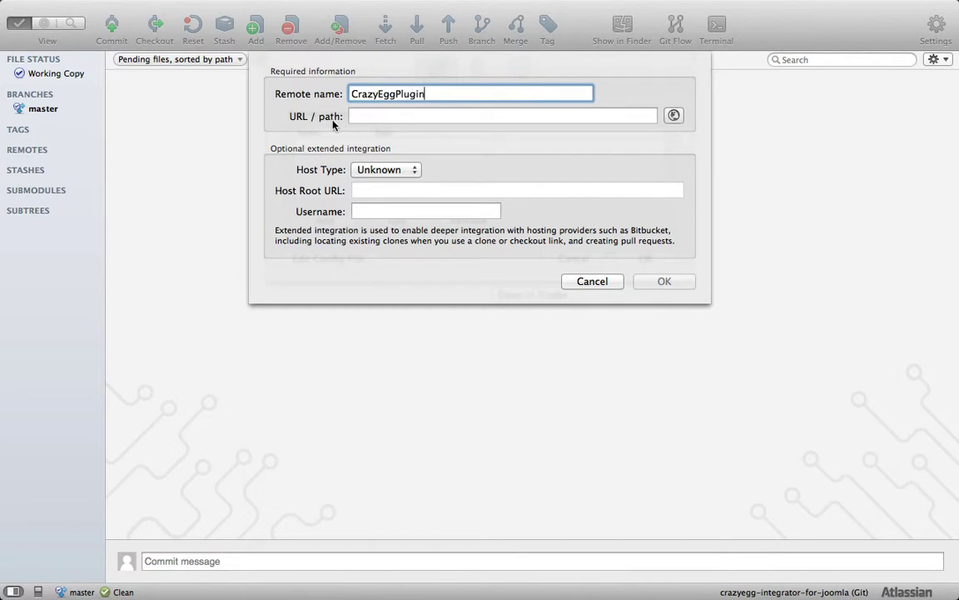
- Search the hosted Bitbucket repositories for "crazy" and choose plg-crazyegg as the remote's URL
left_click(674, 117)
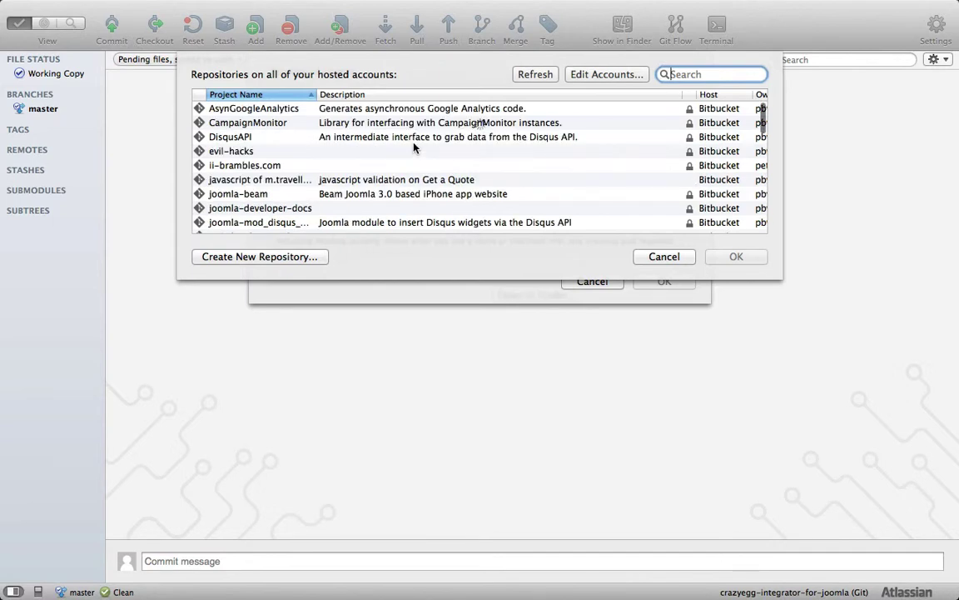
scroll(414, 147, "down", 1)
scroll(414, 147, "down", 5)
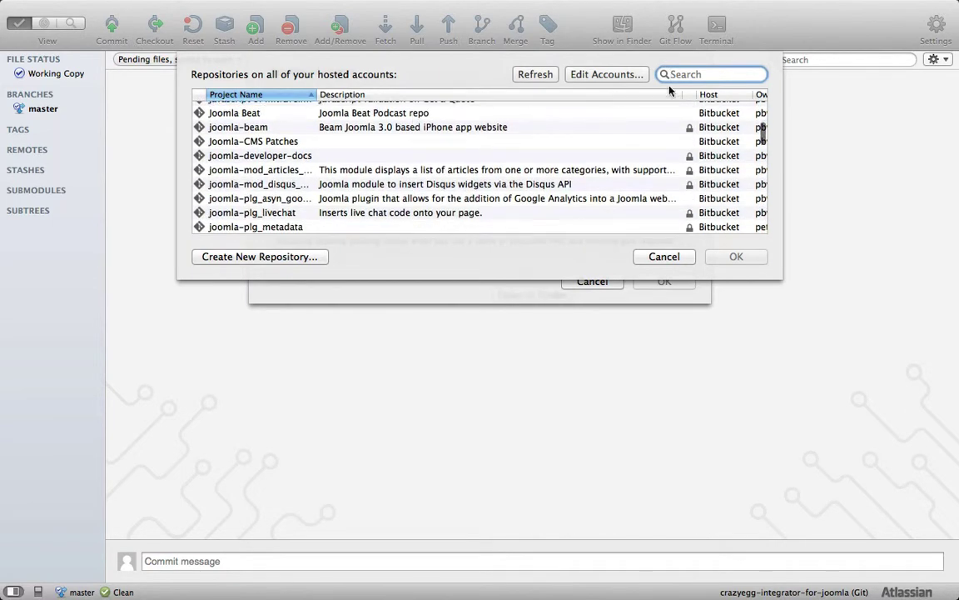
type("crazy")
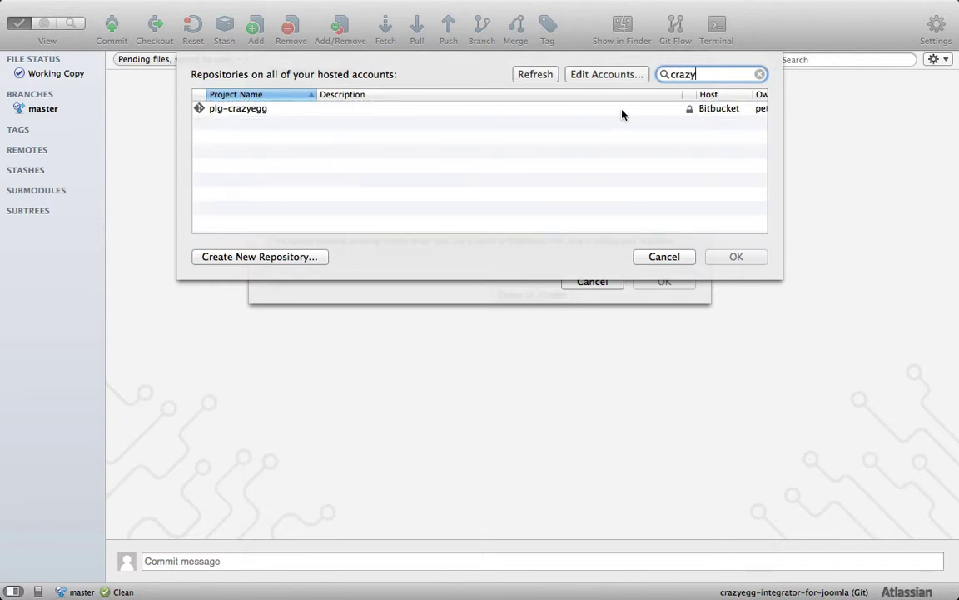
key("ctrl+Right")
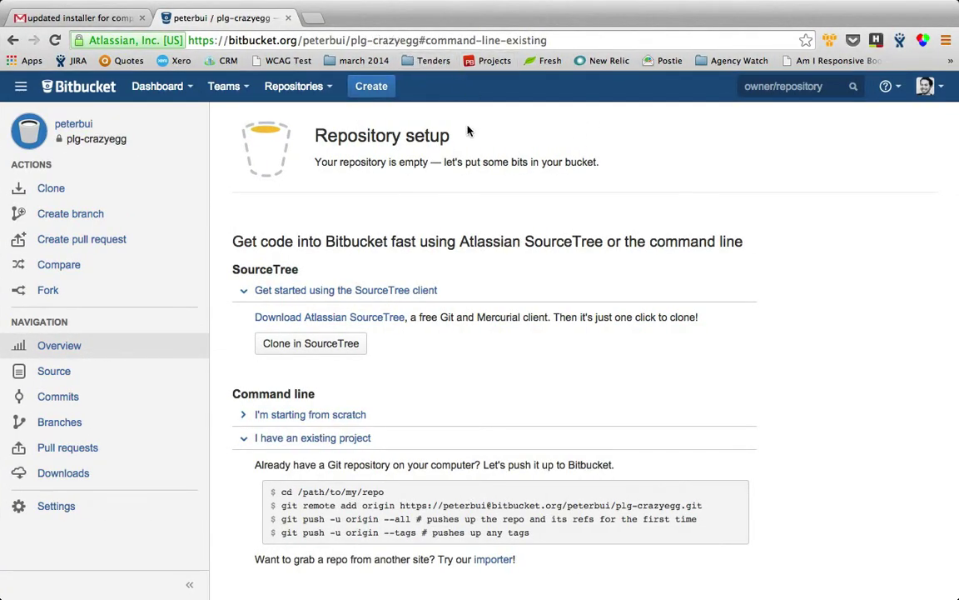
key("ctrl+Left")
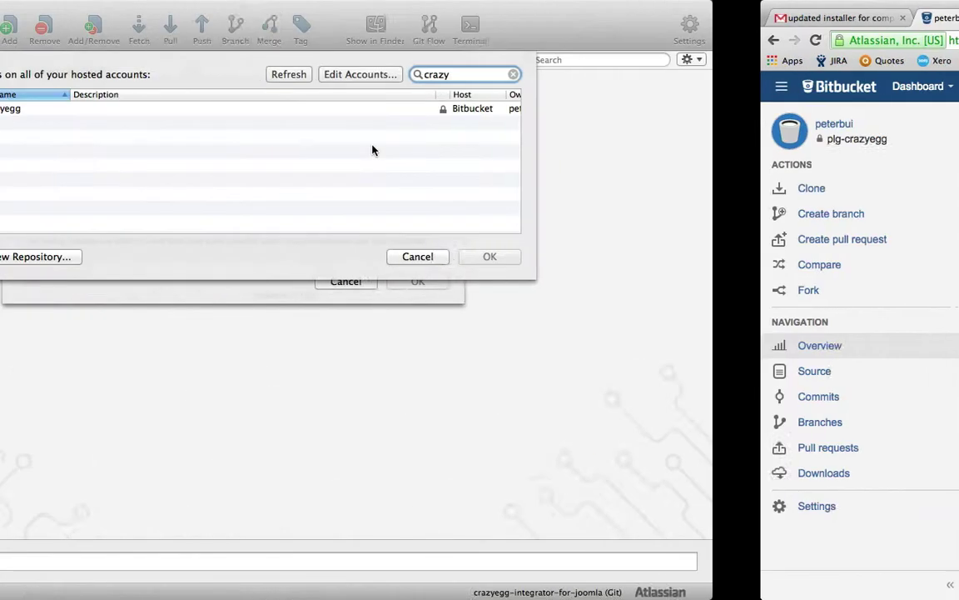
left_click(314, 112)
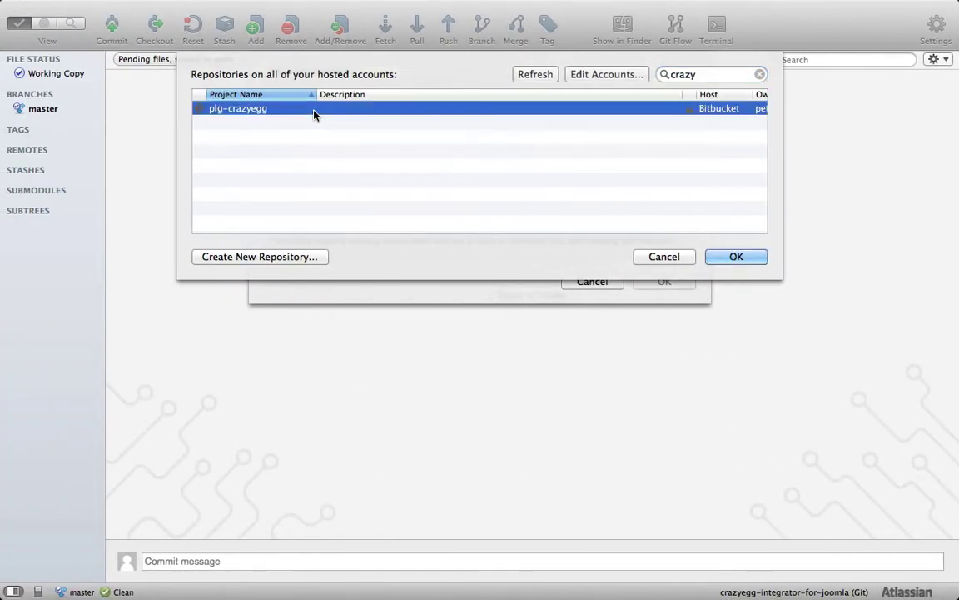
left_click(723, 258)
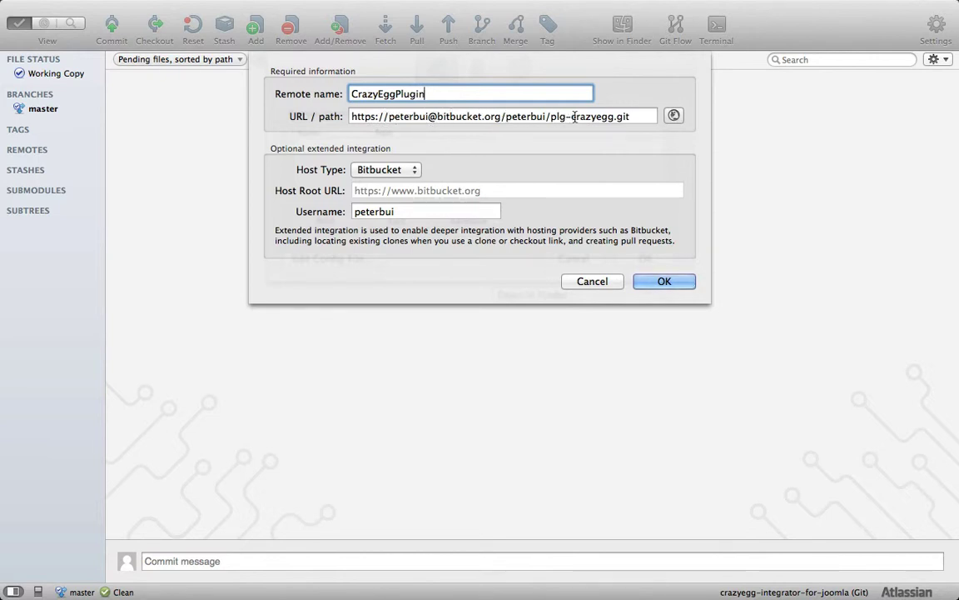
- Try to replace the end of the remote's URL with the plg-crazyegg address copied from Bitbucket in the browser, and undo the paste
key("ctrl+Right")
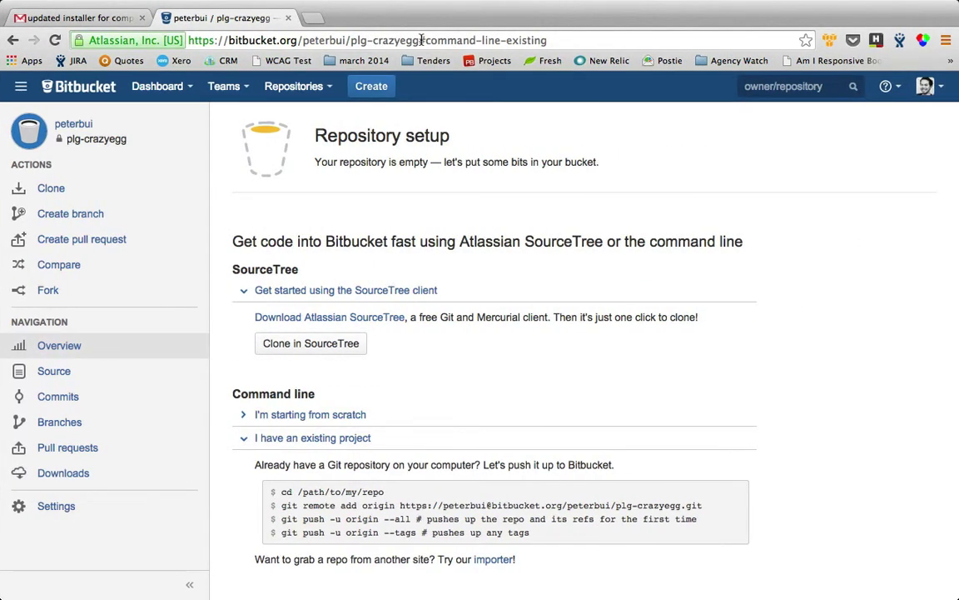
left_click(422, 40)
left_click(420, 40)
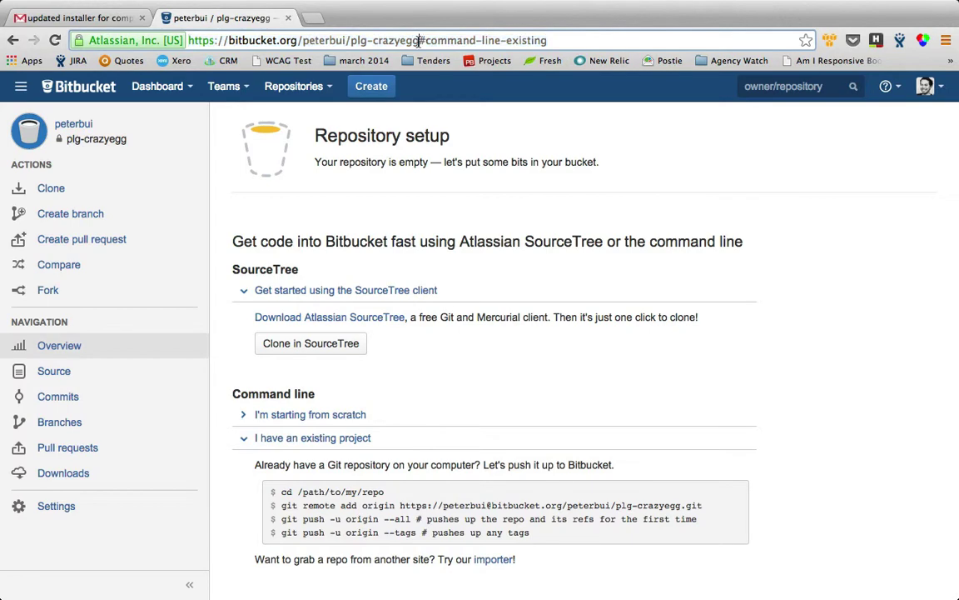
left_click_drag(420, 40, 208, 48)
key("super+c")
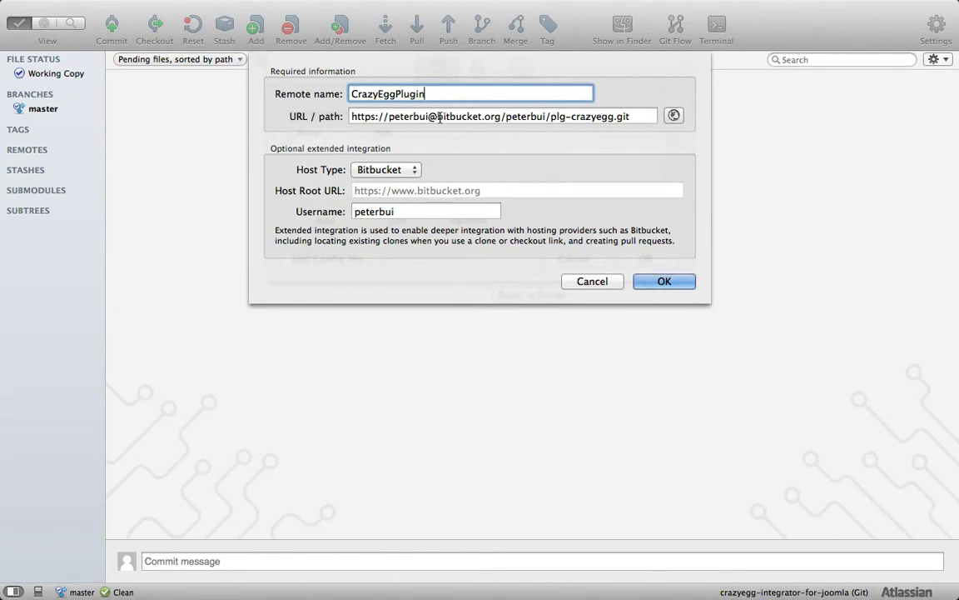
left_click_drag(437, 116, 635, 119)
key("super+v")
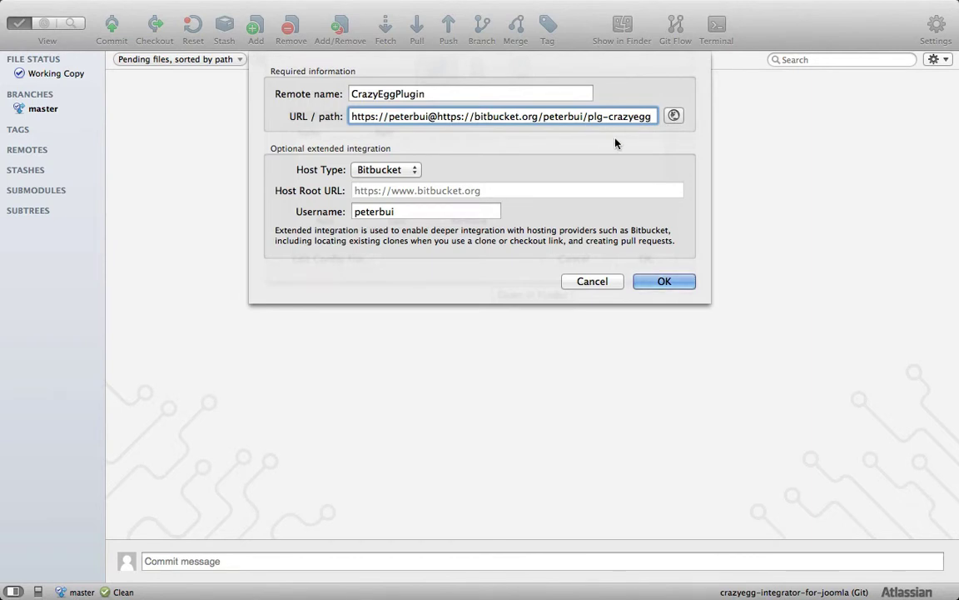
key("super+z")
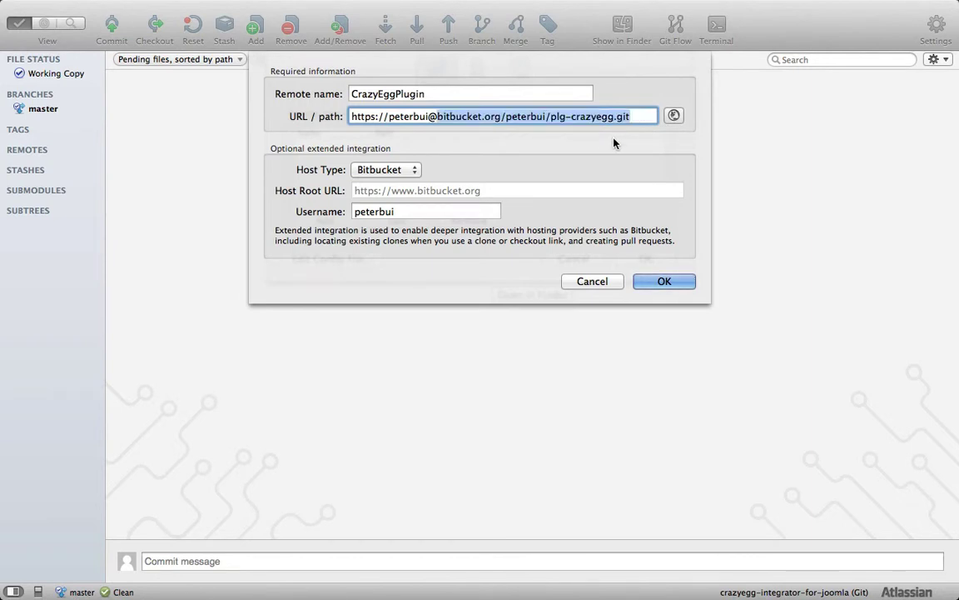
- Save the CrazyEggPlugin remote with its Bitbucket URL and apply the repository settings
left_click(417, 119)
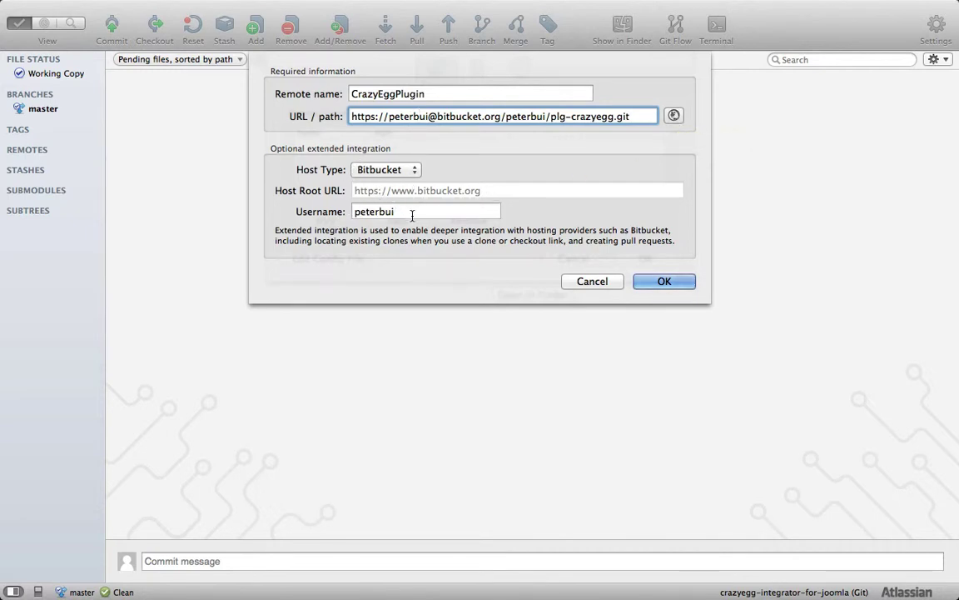
left_click(676, 281)
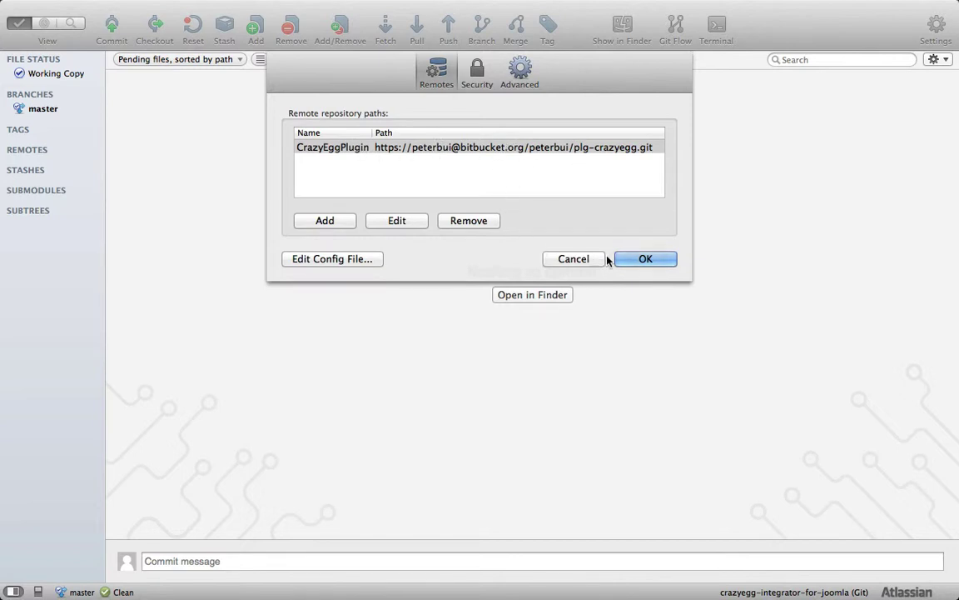
left_click(646, 261)
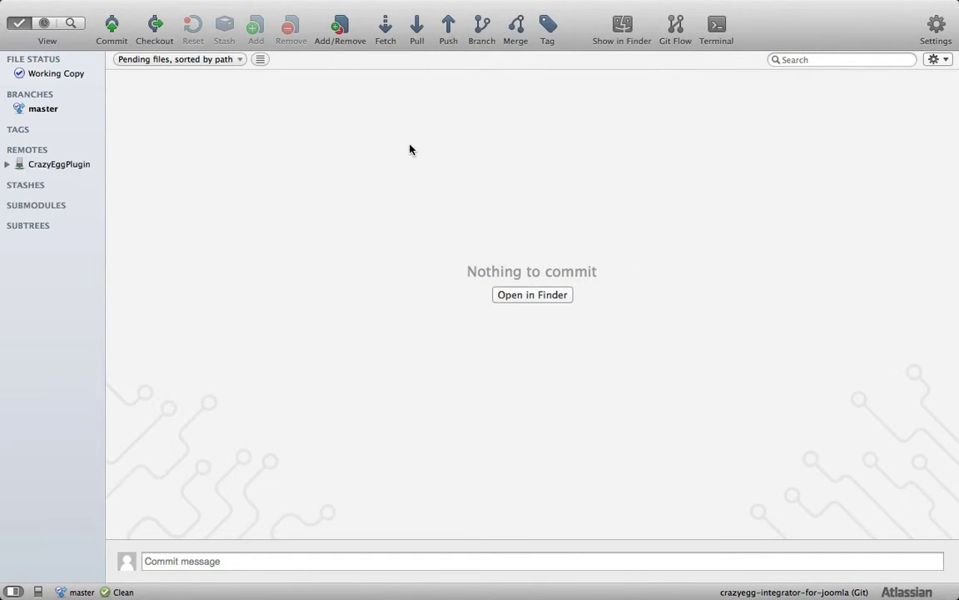
- Switch to Bitbucket in the browser and check the commits of the plg-crazyegg repository
key("ctrl+Right")
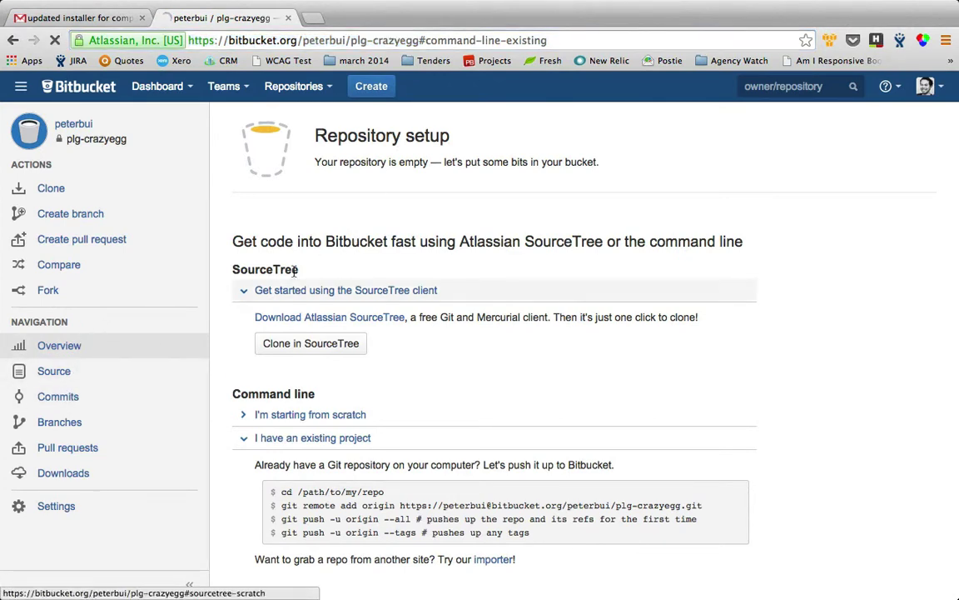
left_click(69, 399)
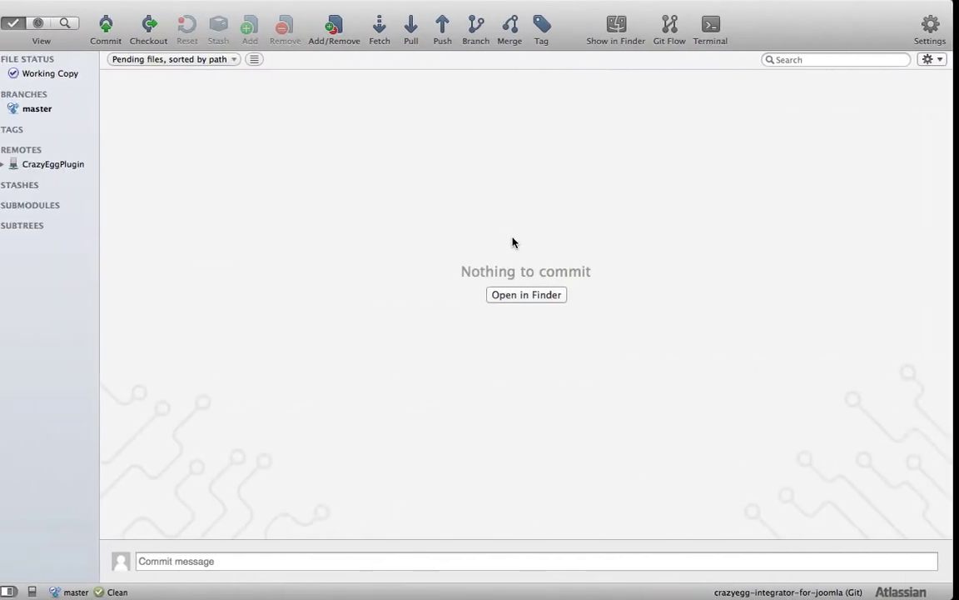
- Push the local master branch and all tags to the CrazyEggPlugin remote, showing the full output of the push
left_click(52, 116)
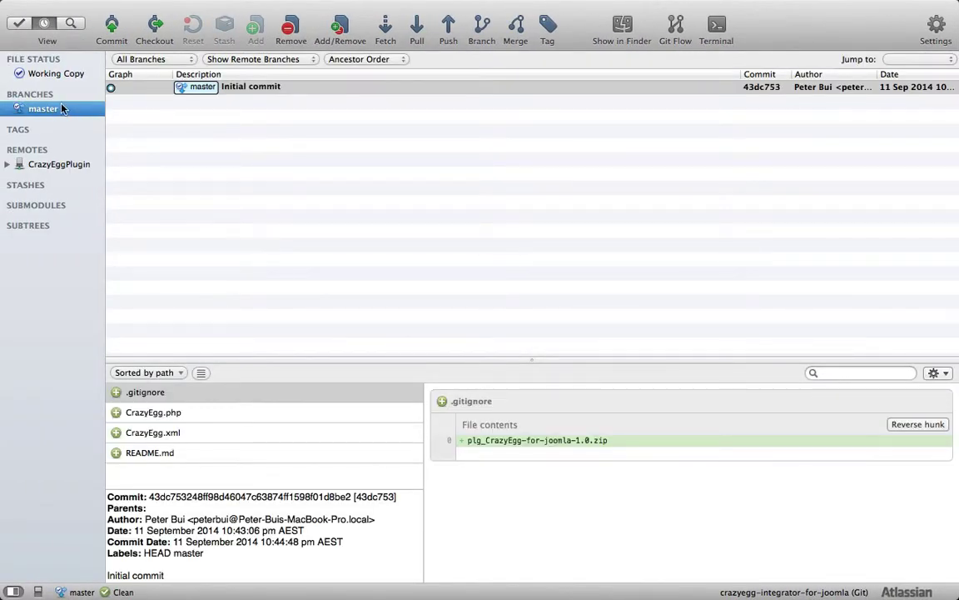
left_click(245, 92)
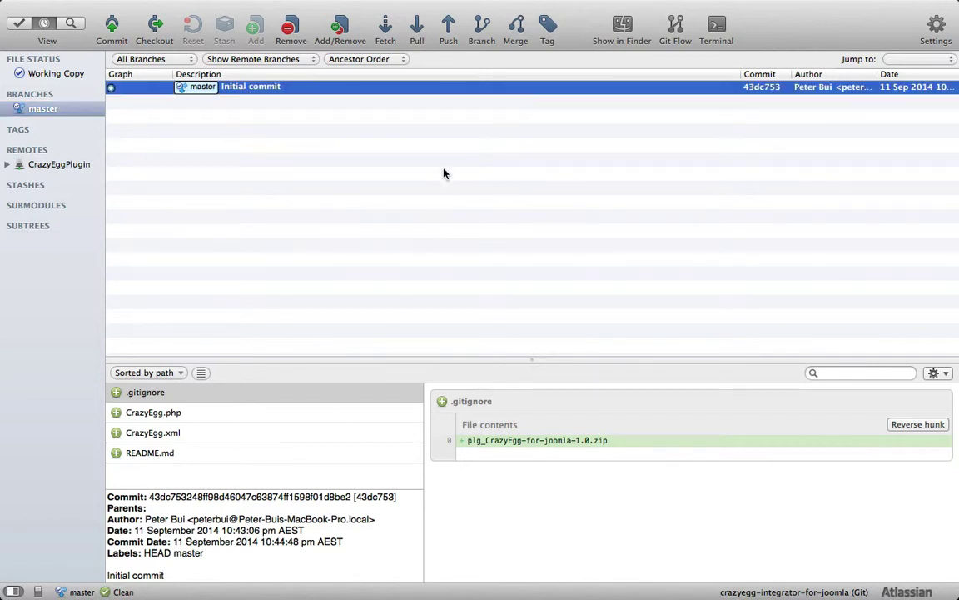
left_click(449, 29)
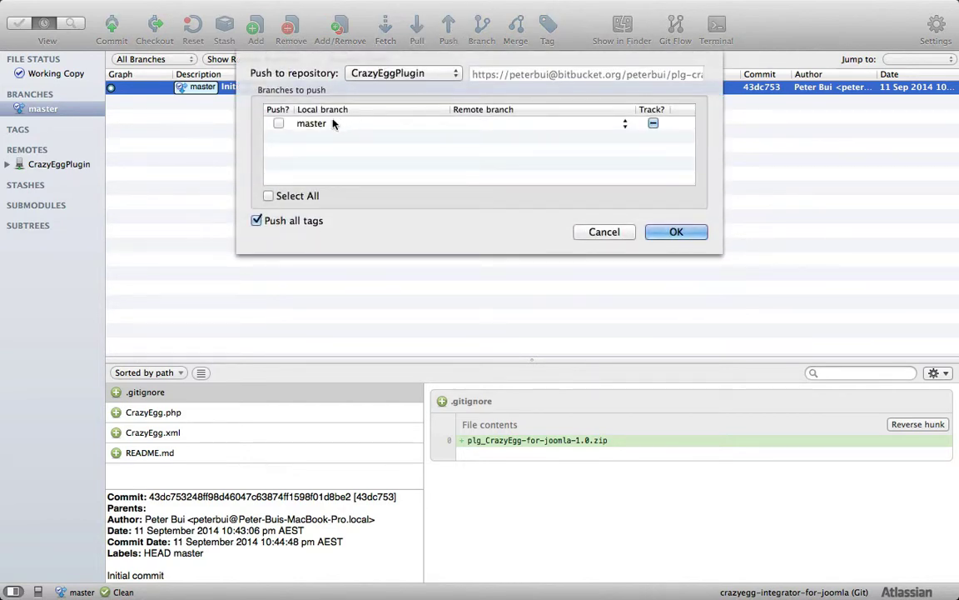
left_click(278, 123)
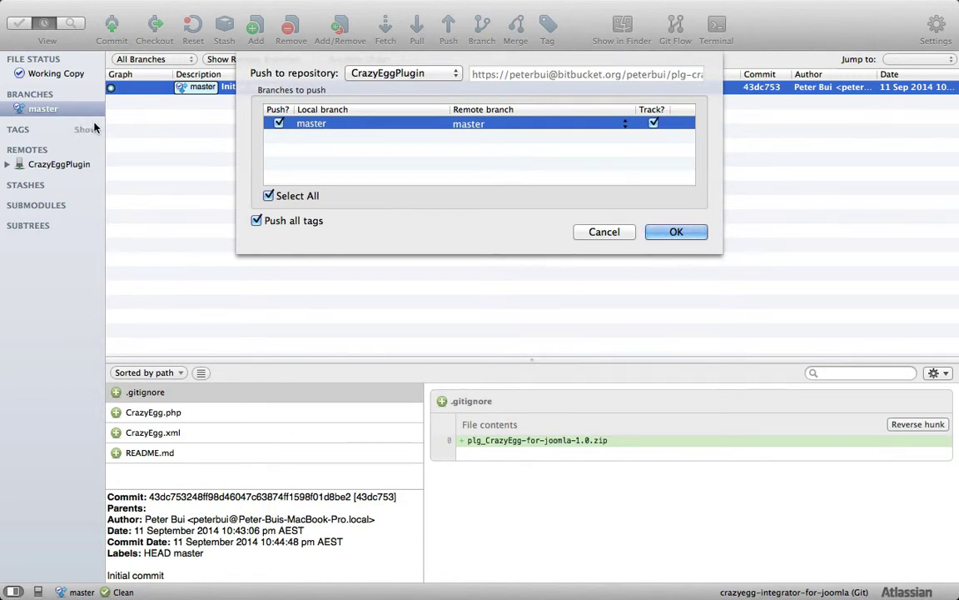
left_click(676, 232)
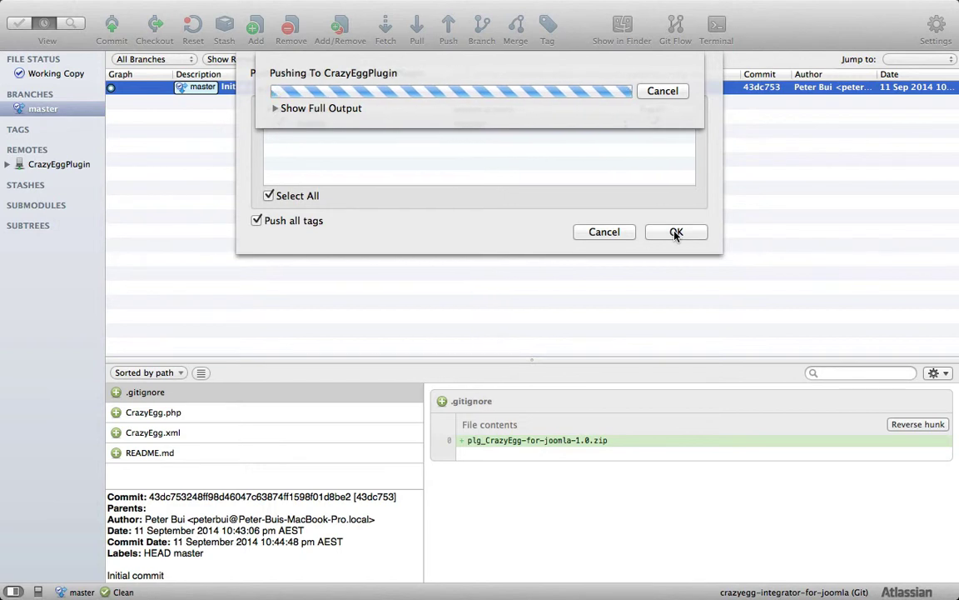
left_click(277, 109)
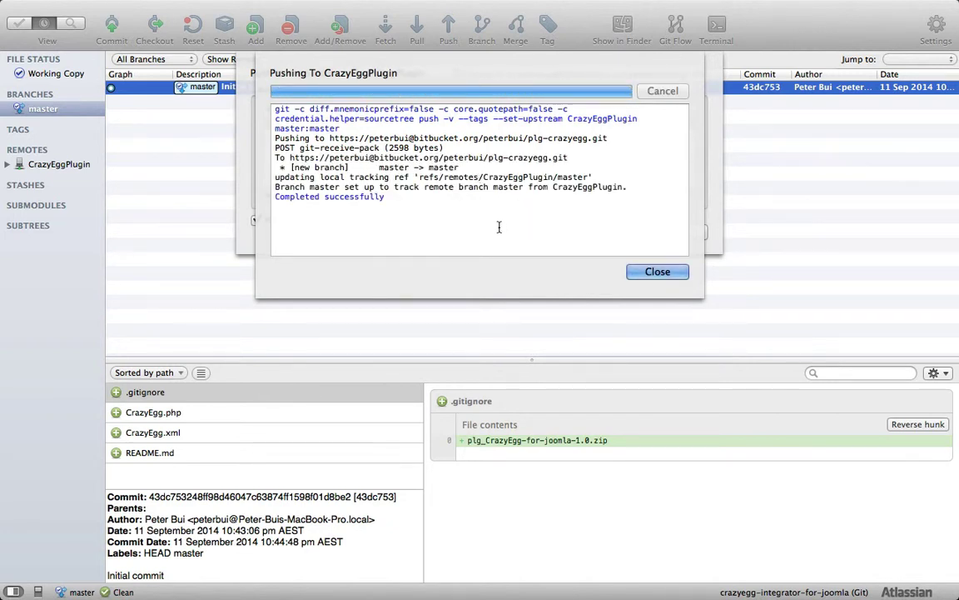
left_click(662, 273)
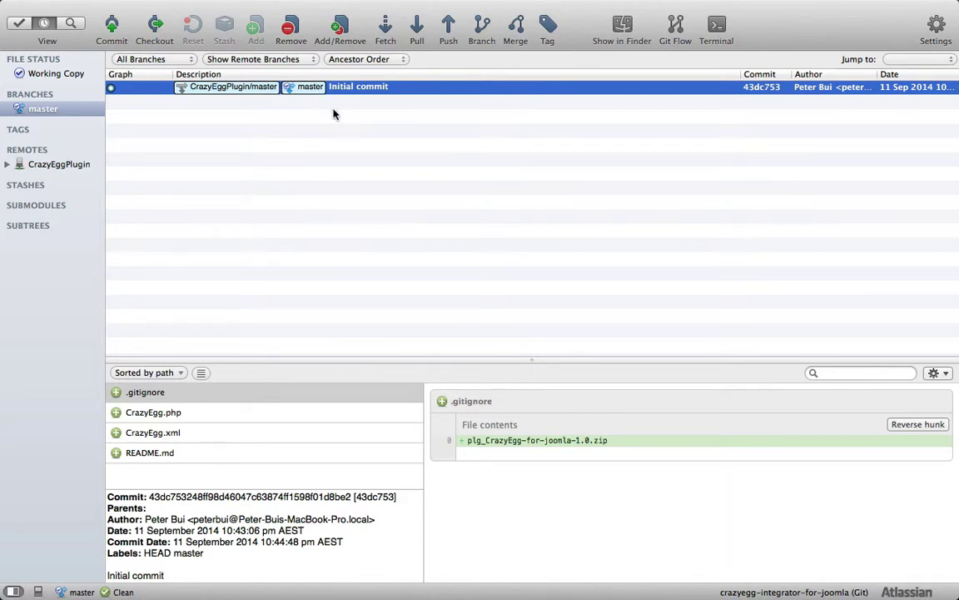
- Switch to Bitbucket in the browser, refresh the plg-crazyegg commits and review the changed files of the initial commit
key("ctrl+Right")
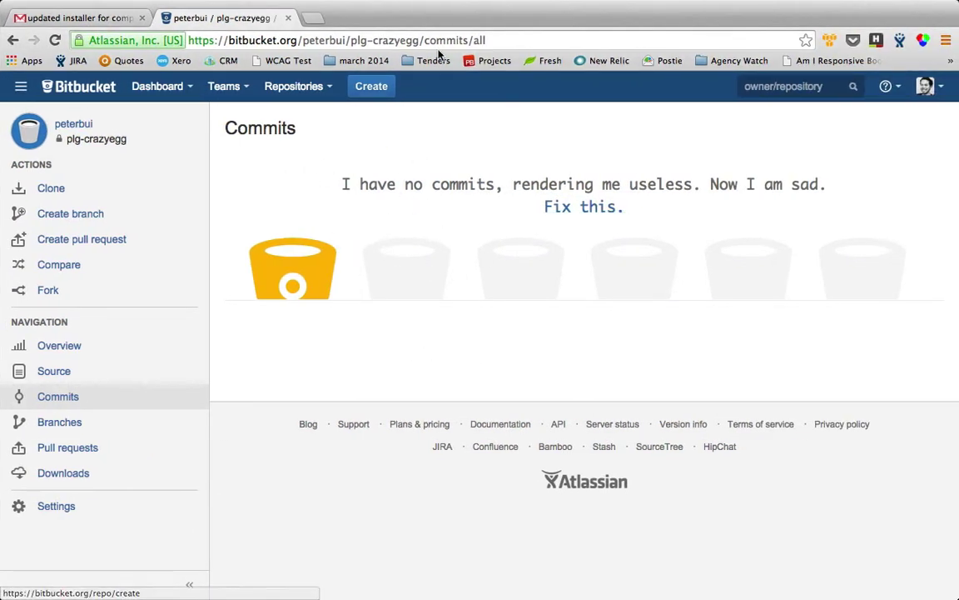
key("super+r")
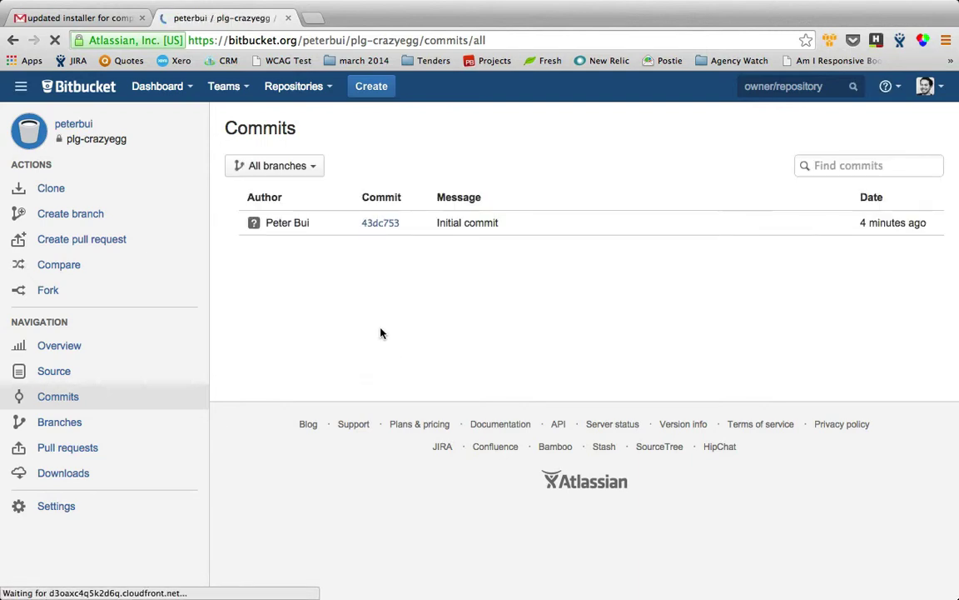
left_click(388, 224)
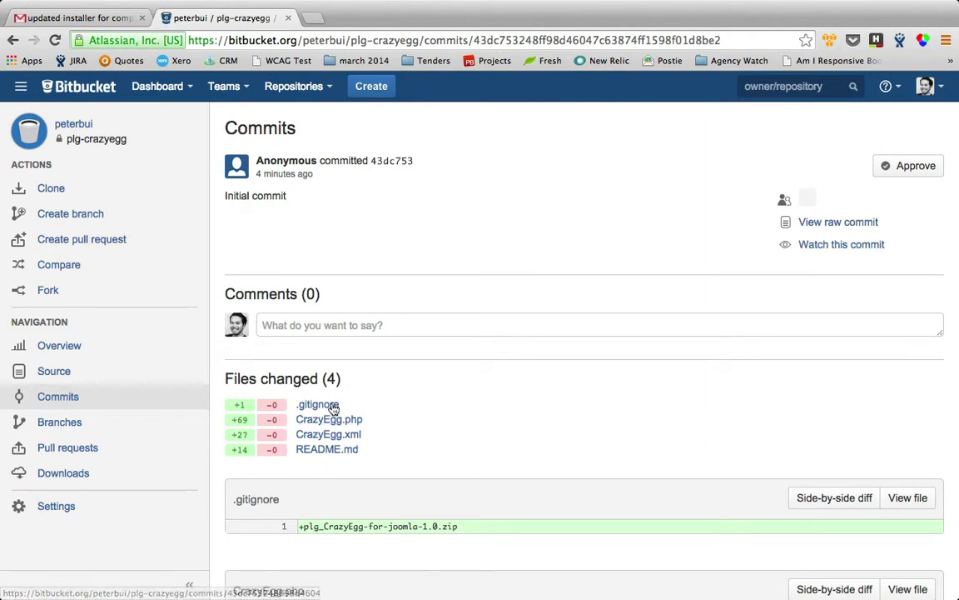
scroll(392, 413, "down", 5)
scroll(393, 414, "down", 3)
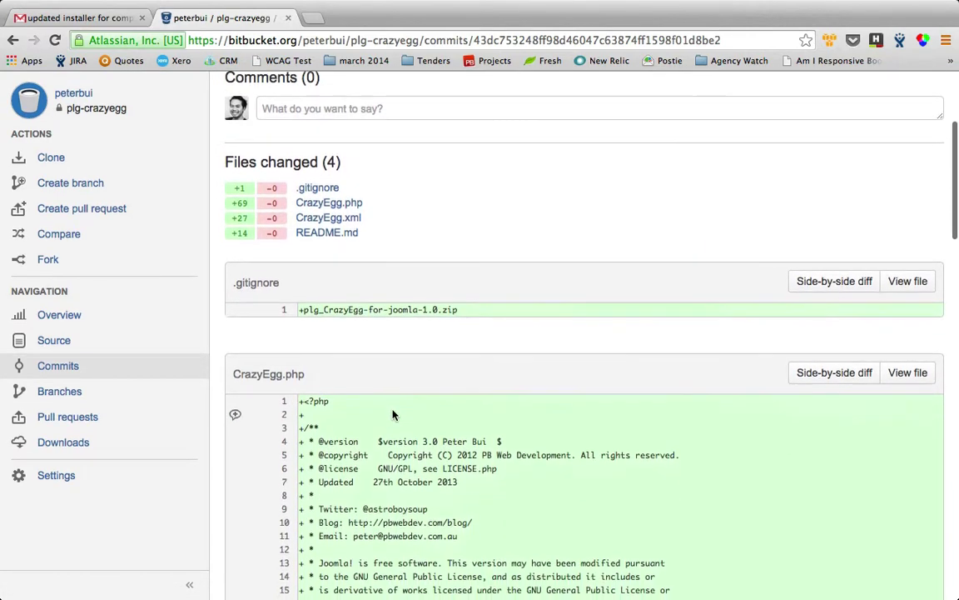
scroll(392, 411, "up", 4)
scroll(419, 174, "up", 5)
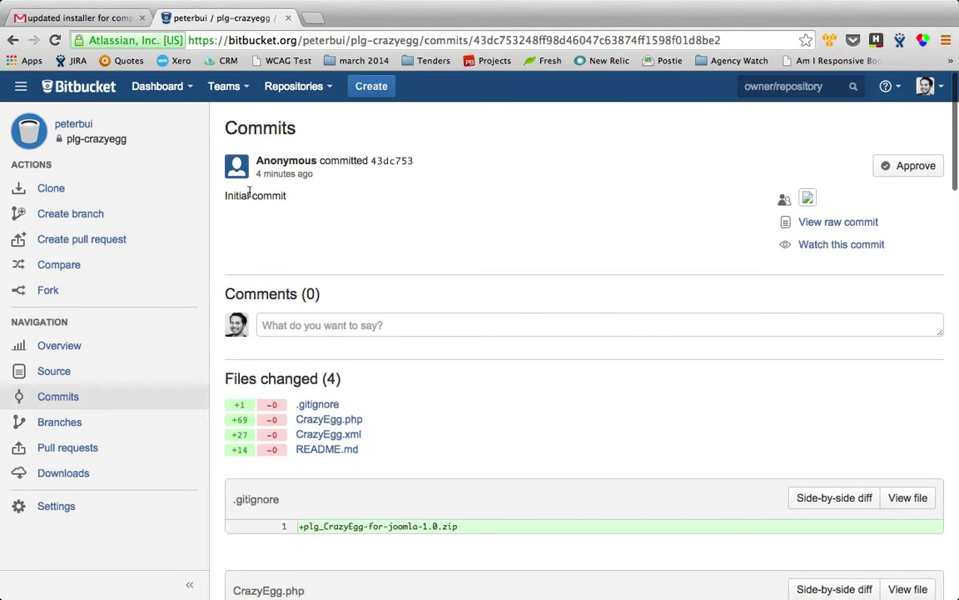
scroll(368, 231, "down", 5)
scroll(370, 234, "down", 15)
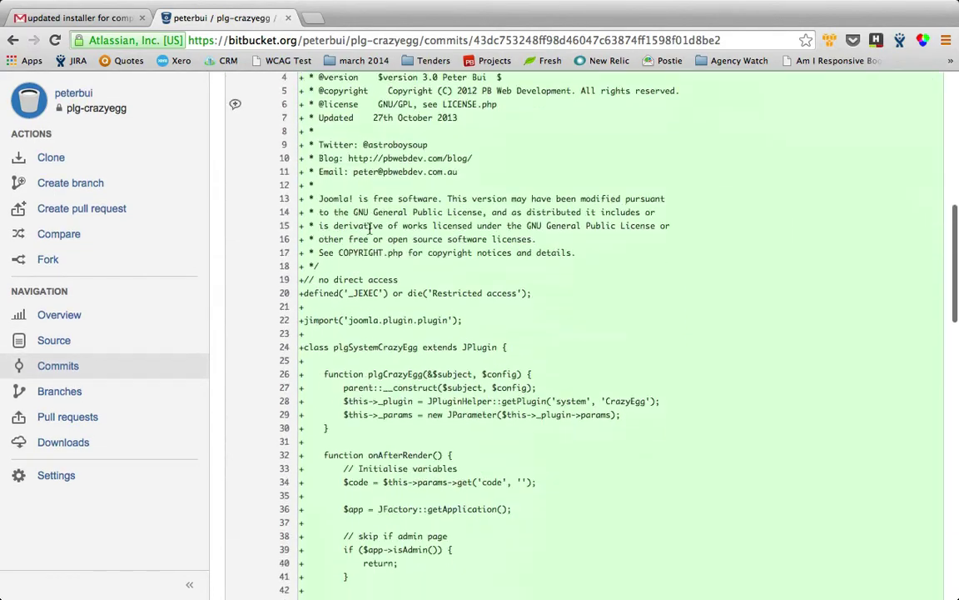
scroll(370, 234, "down", 7)
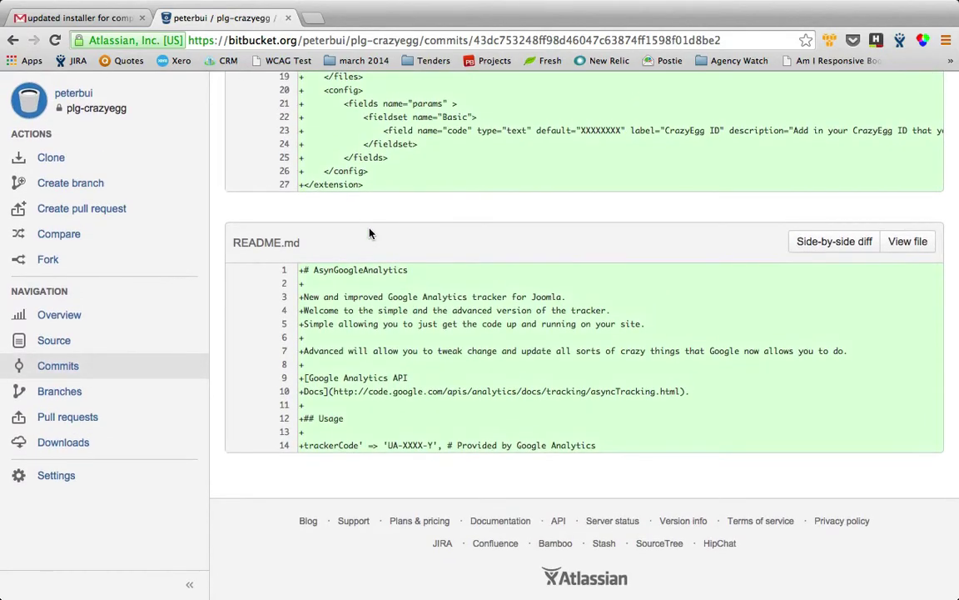
scroll(370, 233, "up", 20)
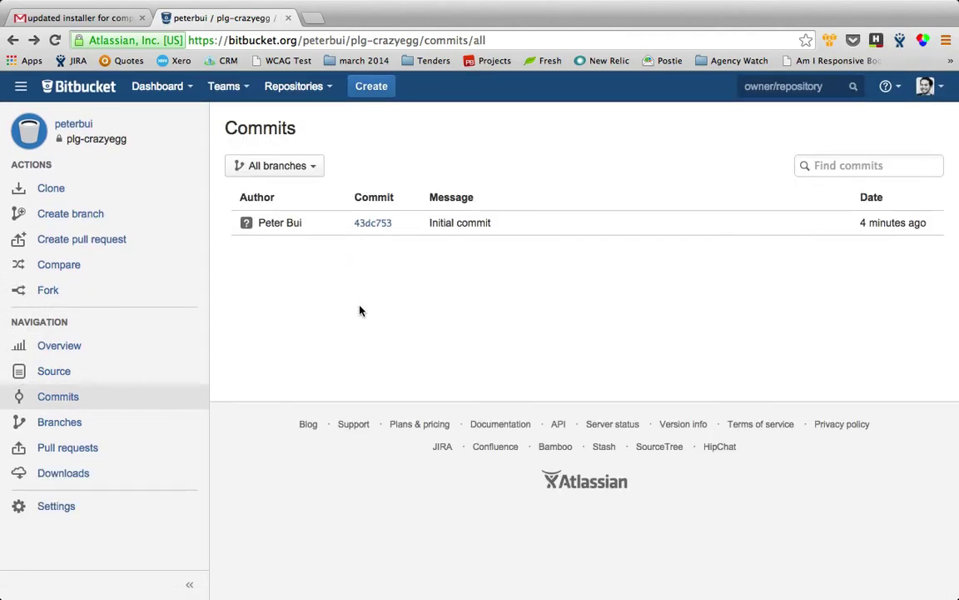
key("ctrl+Right")
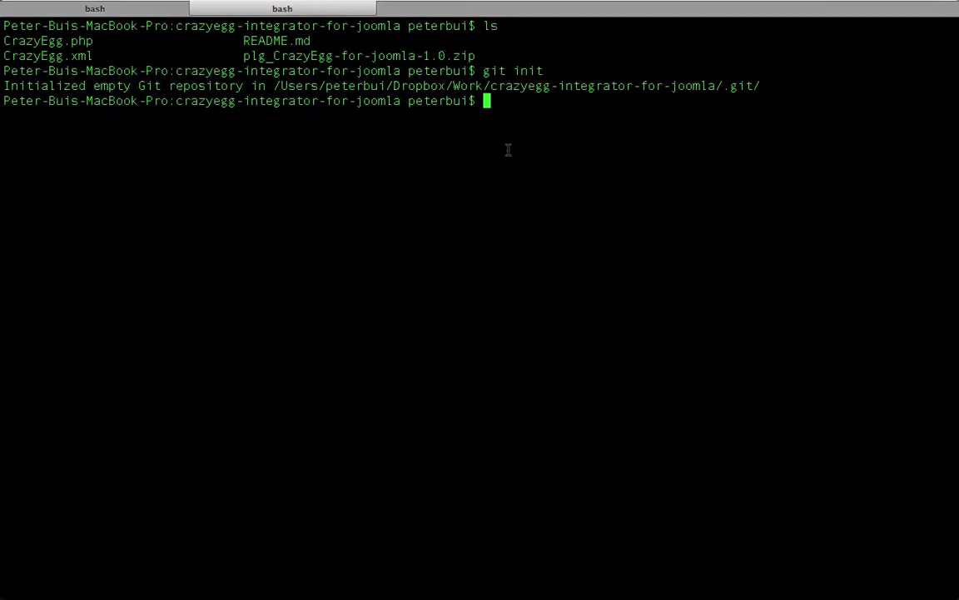
key("ctrl+Left")
key("ctrl+Right")
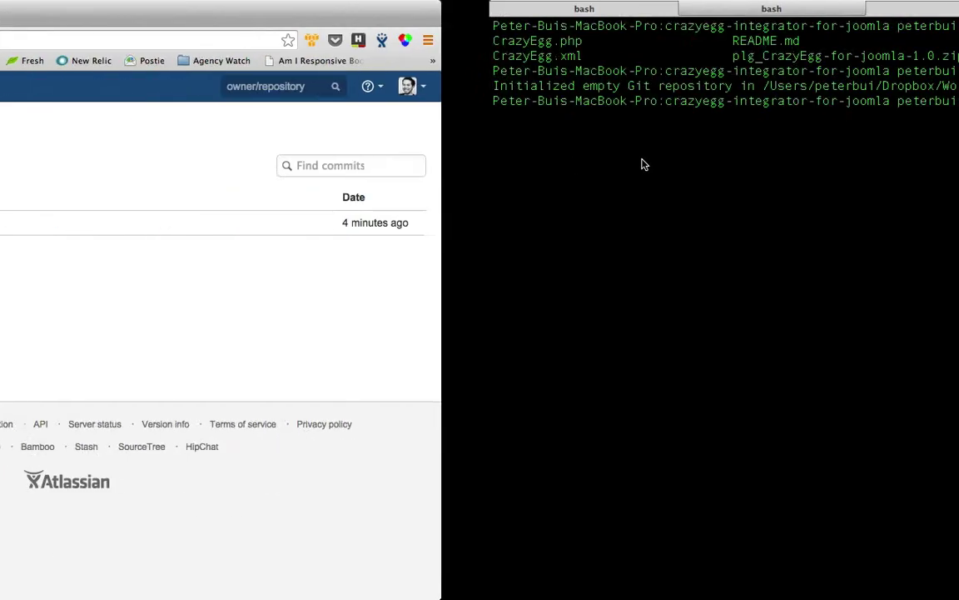
key("ctrl+Left")
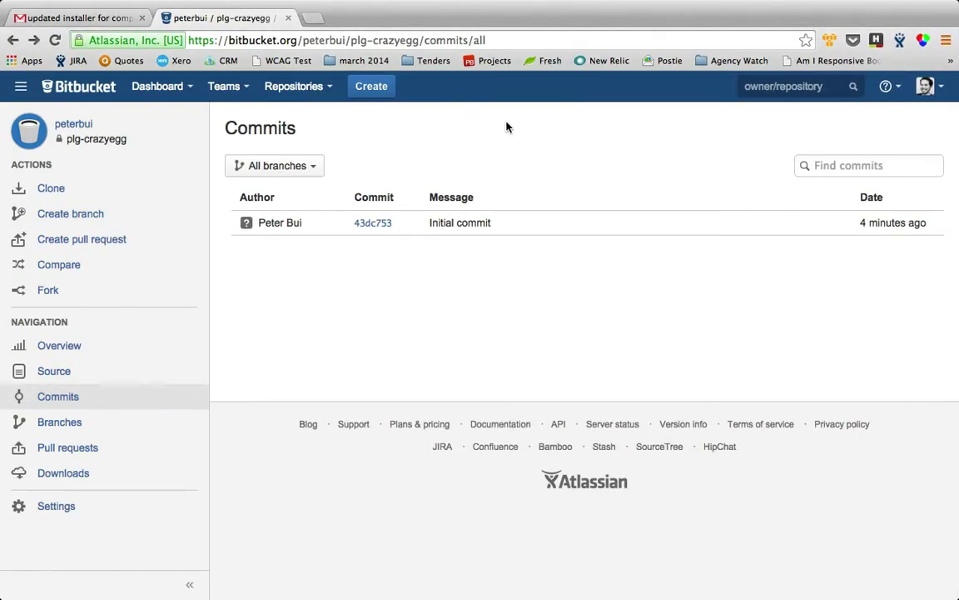
- Switch to SourceTree and create a branch named develop from master's working copy parent, checking out the new branch
key("ctrl+Left")
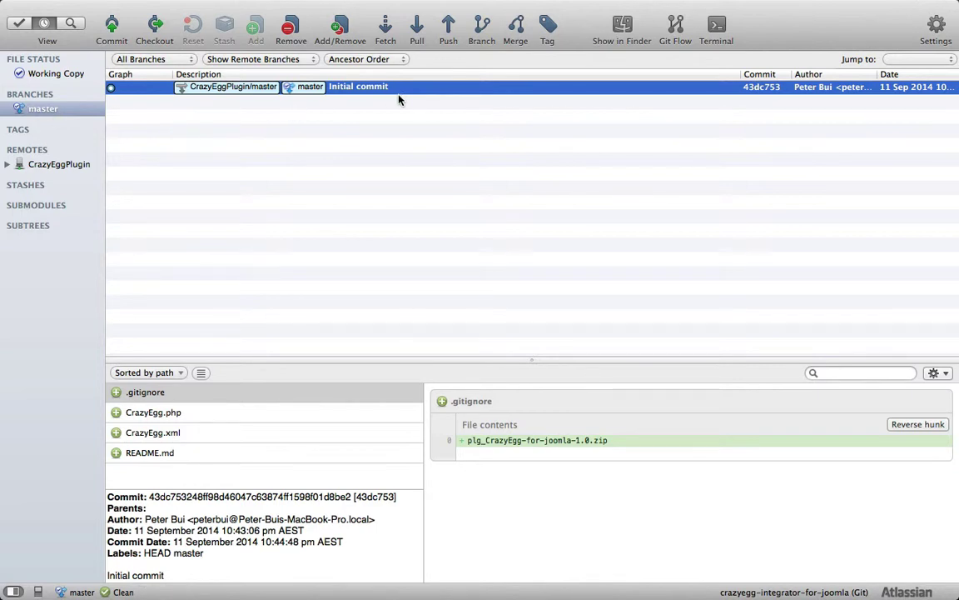
left_click(481, 32)
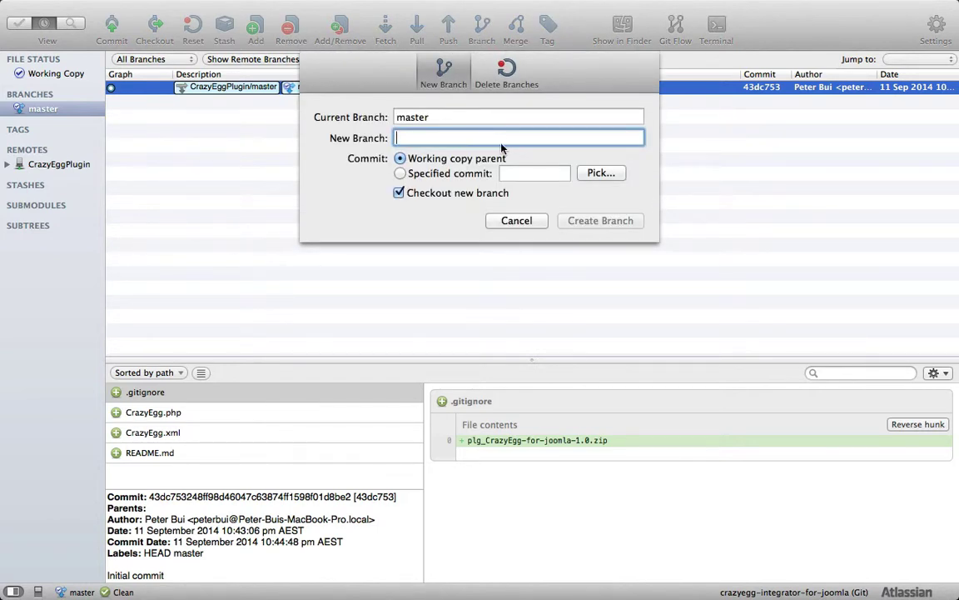
type("devel")
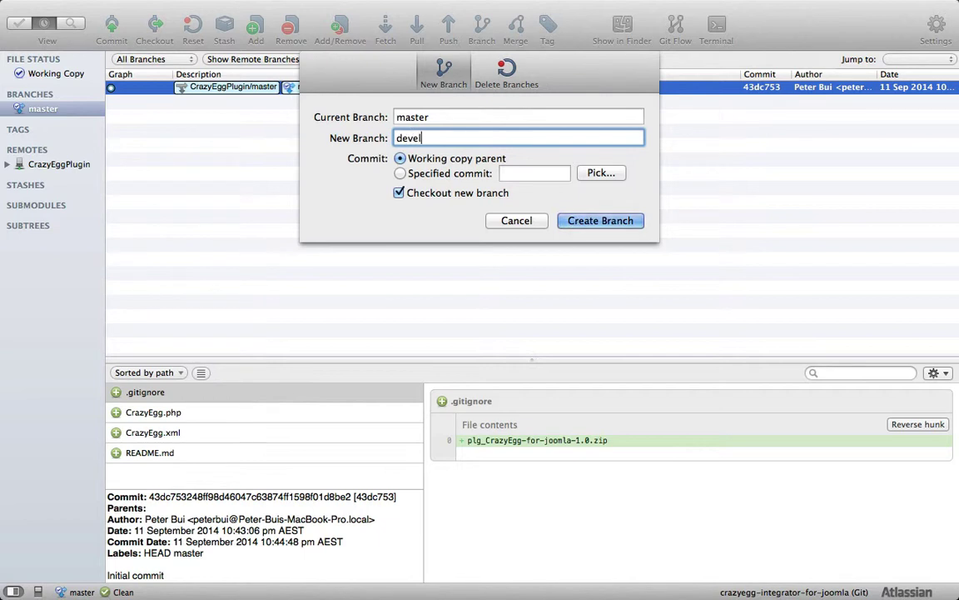
type("op")
left_click(589, 222)
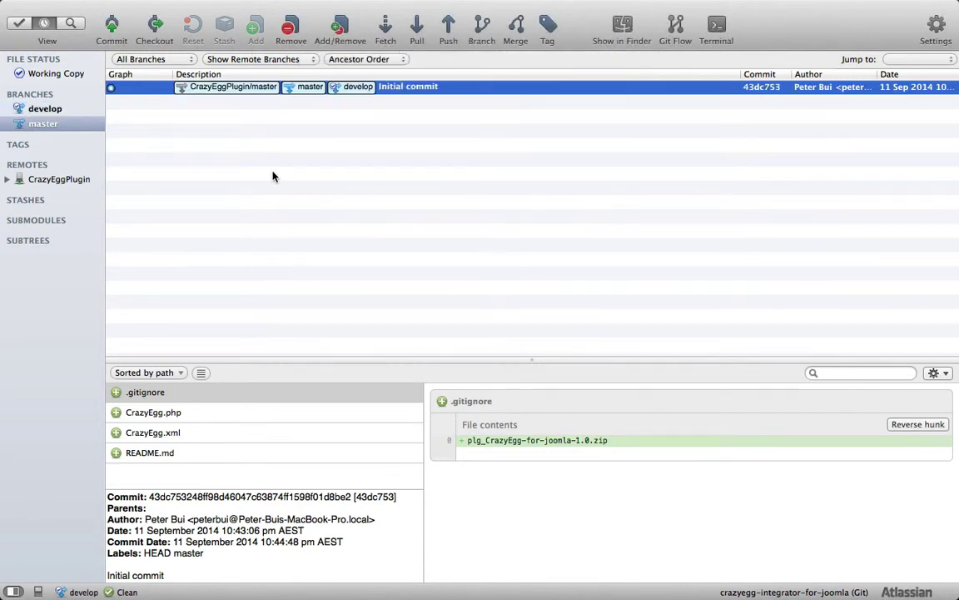
- Check out the master branch and return to the develop branch
left_click(46, 109)
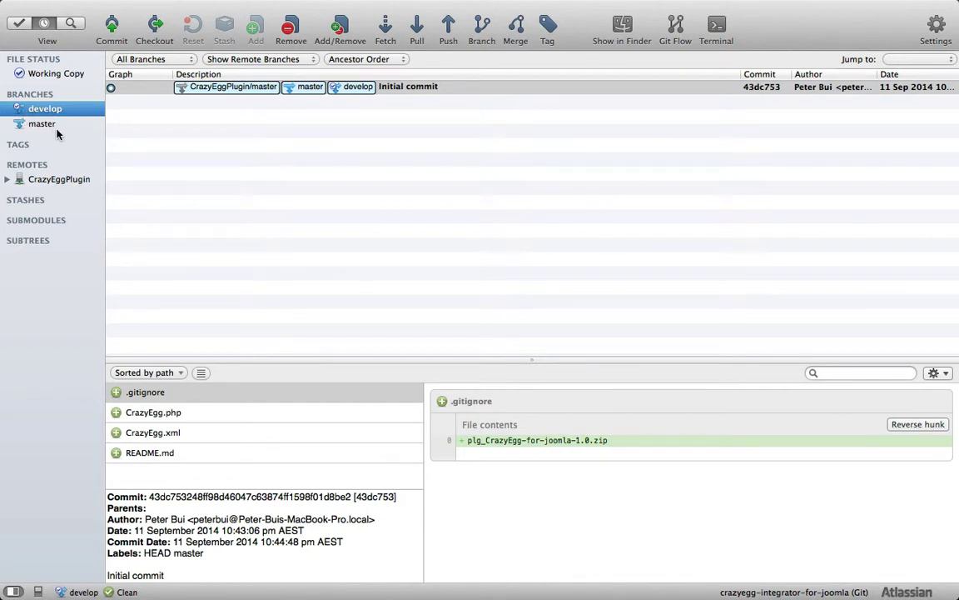
double_click(48, 124)
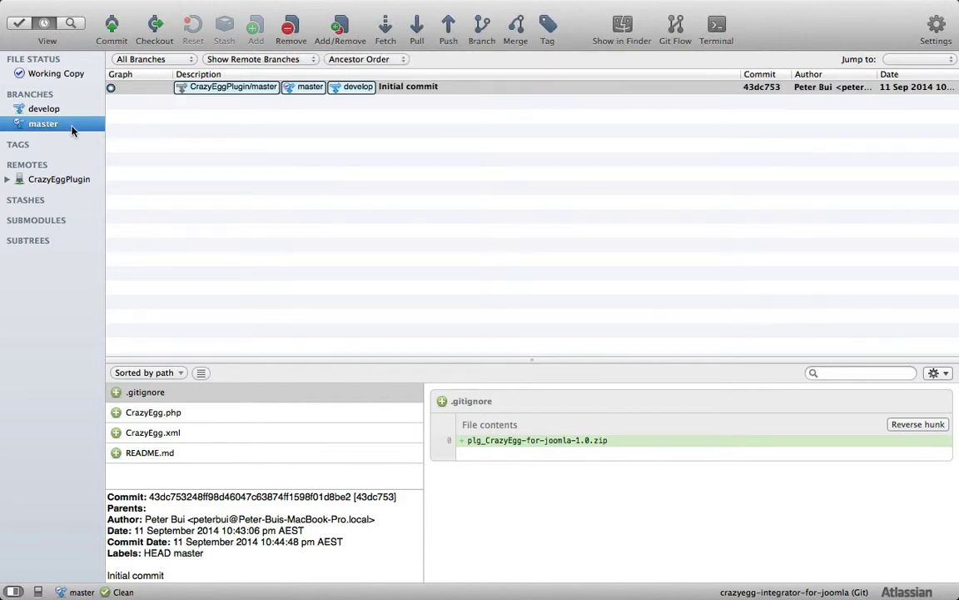
double_click(47, 114)
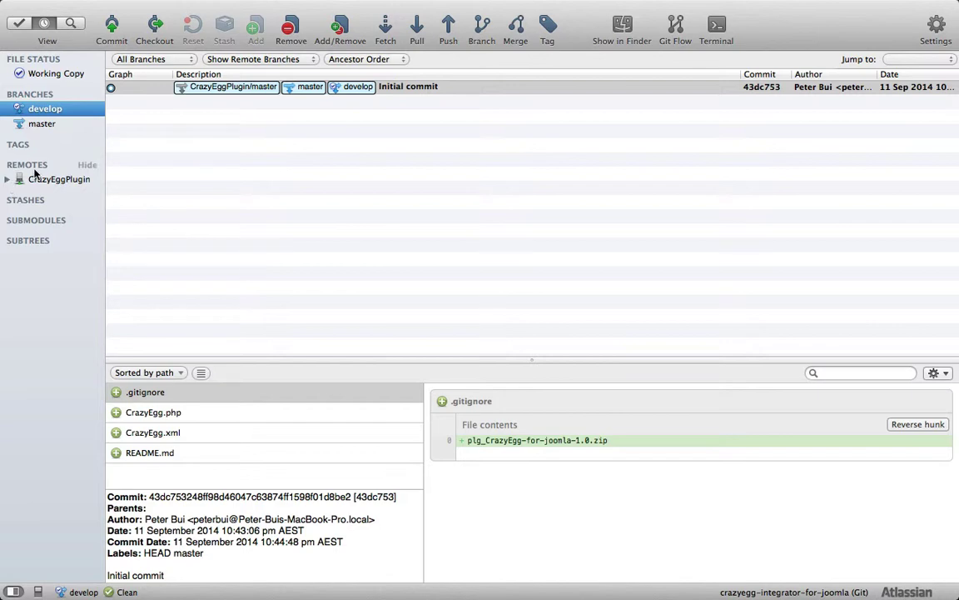
- Switch to the terminal and open CrazyEgg.xml in the pico editor
key("ctrl+Right")
key("ctrl+Right")
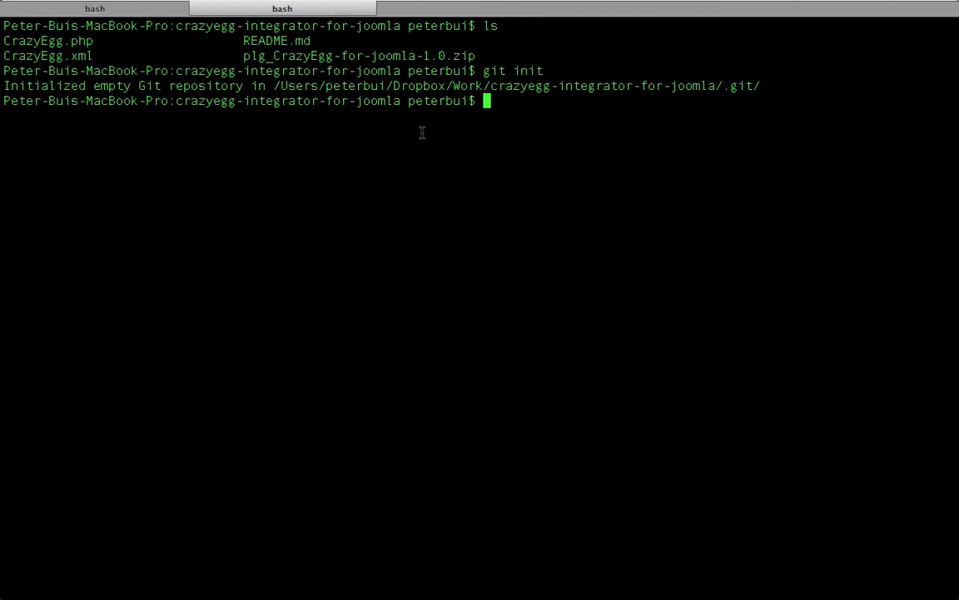
type("pico Cra")
key("Tab")
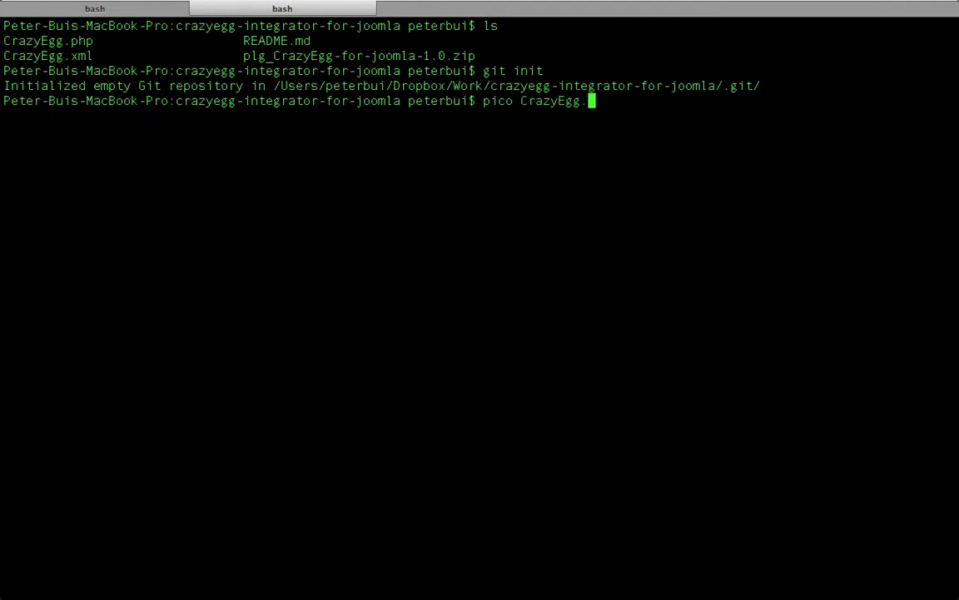
type("xml")
key("Return")
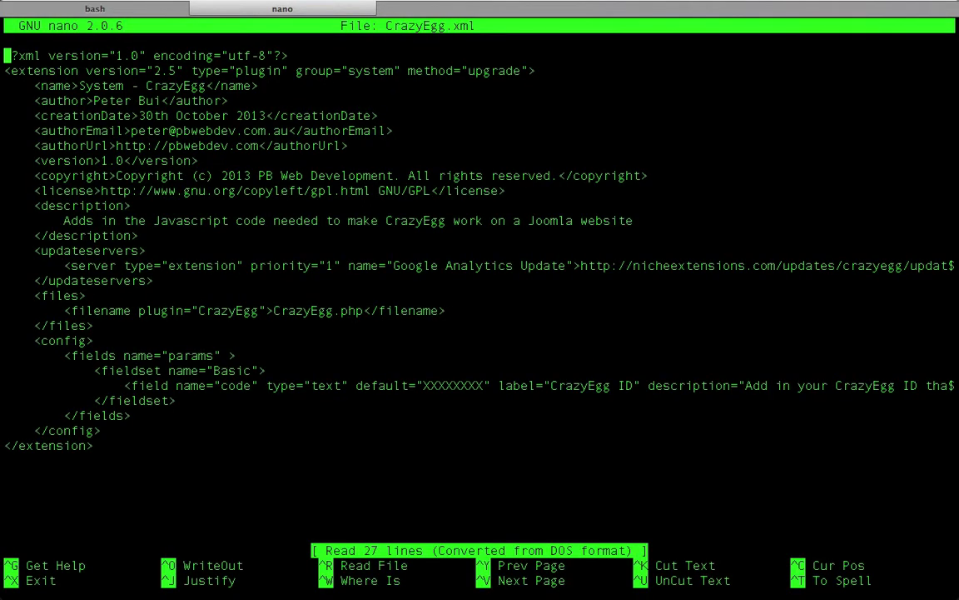
- Delete the .au ending from the e-mail address in the authorEmail element of CrazyEgg.xml
key("Down")
key("Down")
key("Down")
key("Down")
key("Right")
key("Right")
key("Right")
key("Right")
key("Right")
key("Right")
key("Right")
key("Right")
key("Right")
key("Down")
key("Down")
key("Down")
key("Down")
key("Down")
key("Down")
key("Down")
key("Down")
key("Down")
key("Down")
key("Down")
key("Up")
key("Up")
key("Up")
key("Up")
key("Up")
key("Up")
key("Up")
key("Up")
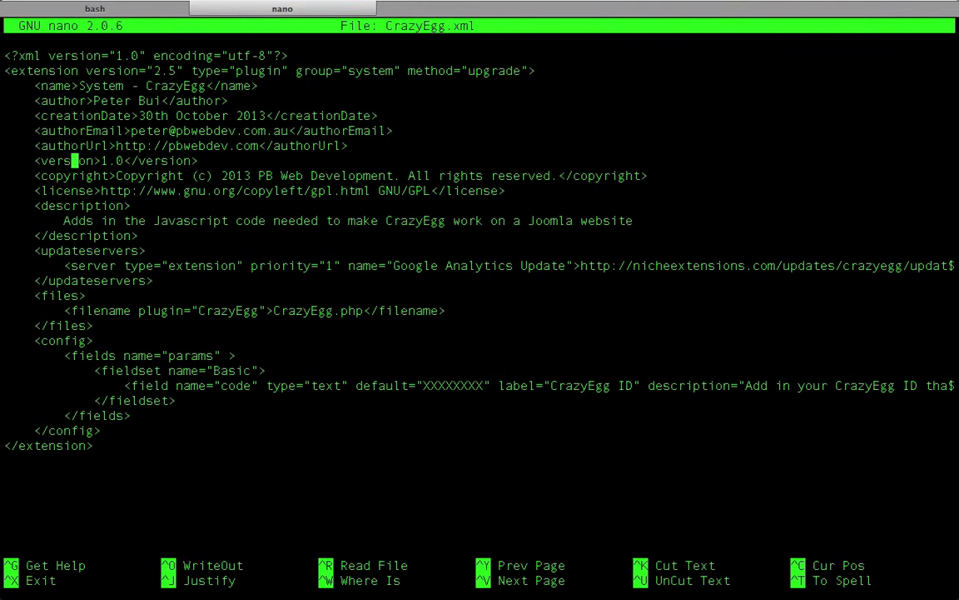
key("Right")
key("Right")
key("Right")
key("Right")
key("Right")
key("Right")
key("Right")
key("Right")
key("Right")
key("Right")
key("Right")
key("Right")
key("Right")
key("Right")
key("Right")
key("Right")
key("Right")
key("Right")
key("Right")
key("Right")
key("Right")
key("Right")
key("Right")
key("Right")
key("Right")
key("Right")
key("Right")
key("Right")
key("Right")
key("Right")
key("BackSpace")
key("BackSpace")
key("BackSpace")
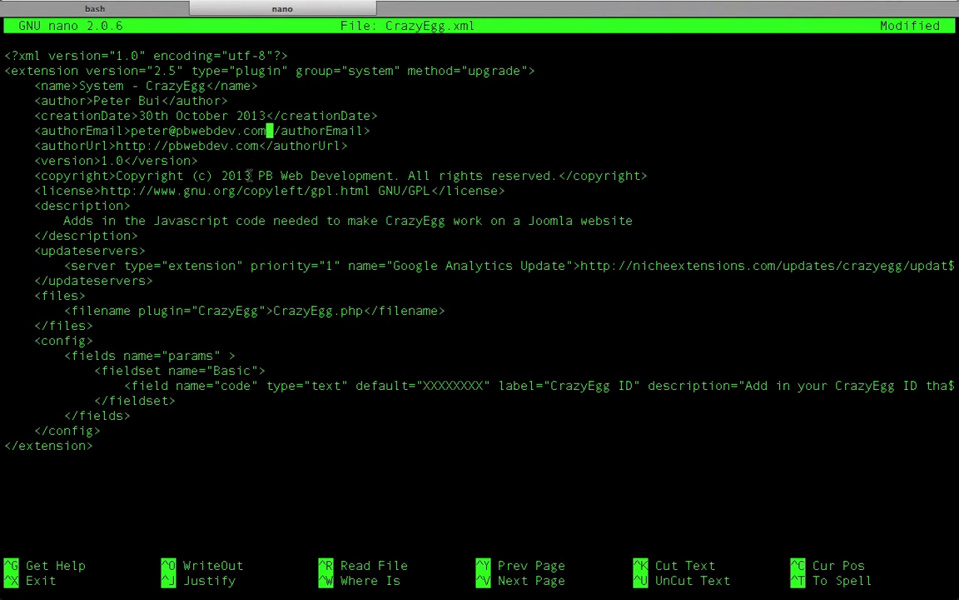
- Save CrazyEgg.xml under the same name, exit the editor and list the project folder's files with ls
key("Down")
key("Down")
key("Down")
key("Down")
key("Down")
key("Down")
key("Down")
key("Down")
key("Down")
key("Down")
key("Down")
key("Down")
key("Down")
key("Down")
key("Down")
key("Down")
key("Down")
key("Down")
key("Down")
key("Down")
key("Down")
key("Down")
key("ctrl+o")
key("Return")
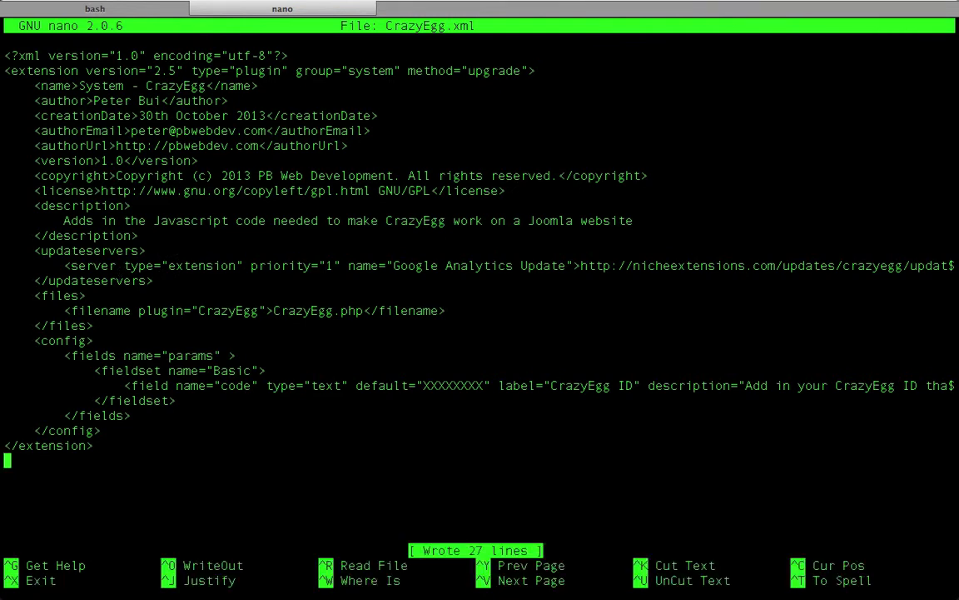
key("ctrl+x")
type("ls")
key("Return")
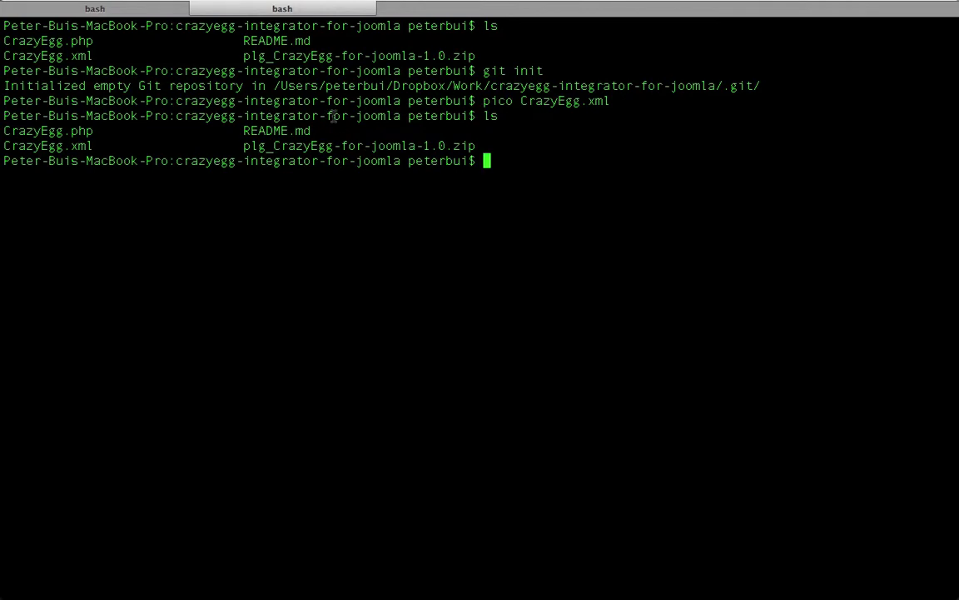
- Switch to SourceTree and review the uncommitted CrazyEgg.xml changes in the working copy and the develop branch's history
key("super+Tab")
key("super+Tab")
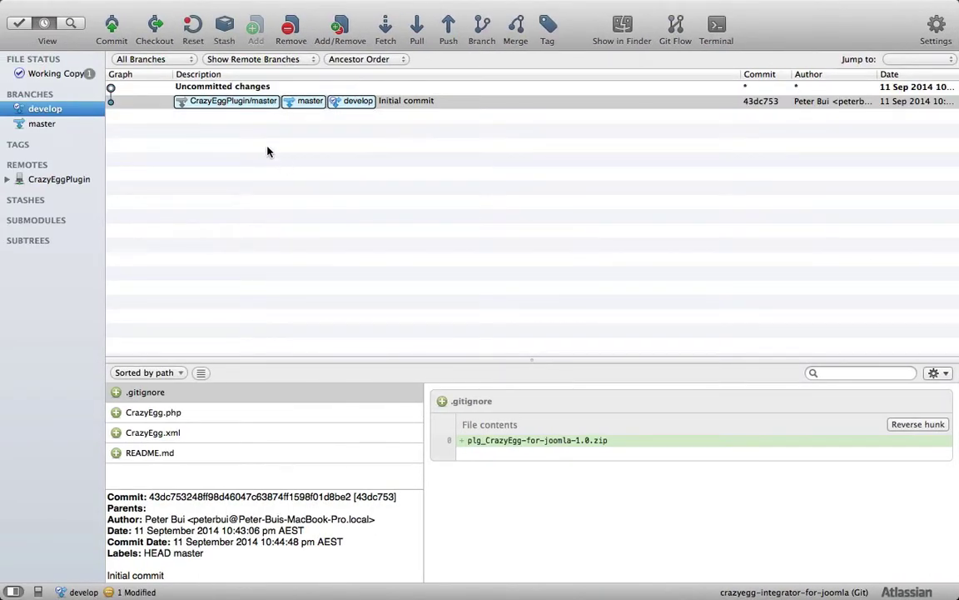
left_click(63, 75)
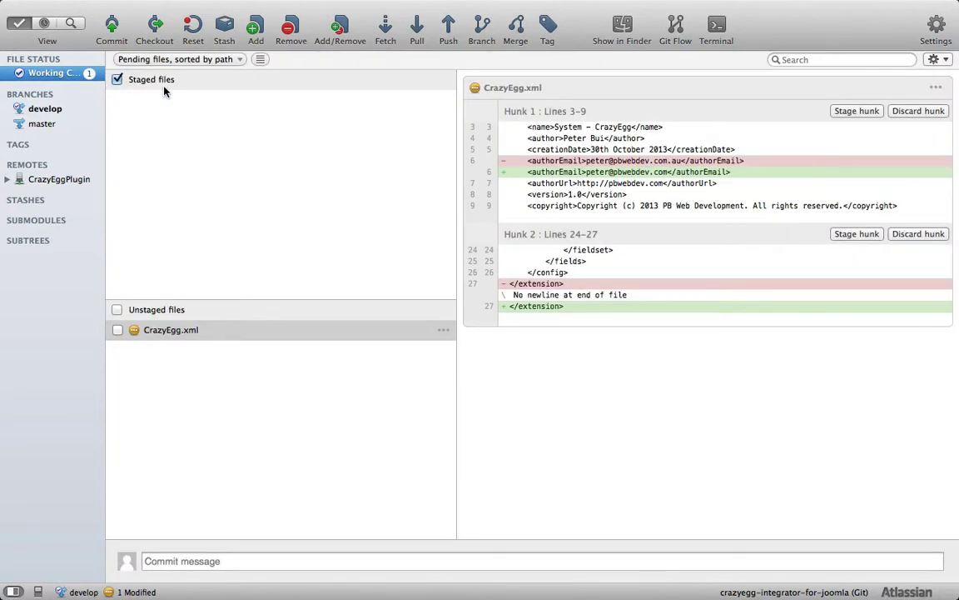
left_click(52, 108)
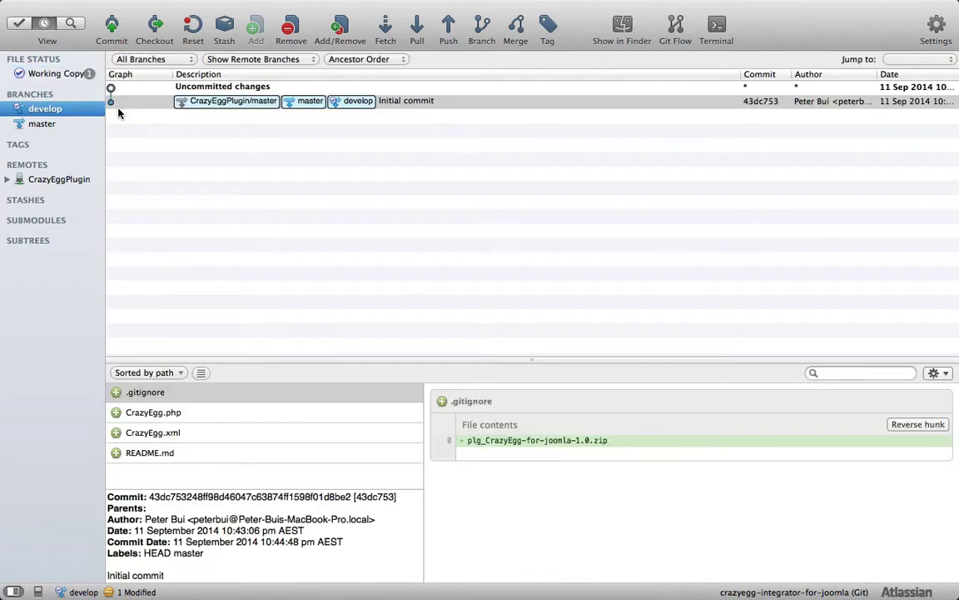
- Review the uncommitted changes in an enlarged file pane and stage CrazyEgg.xml
left_click(197, 88)
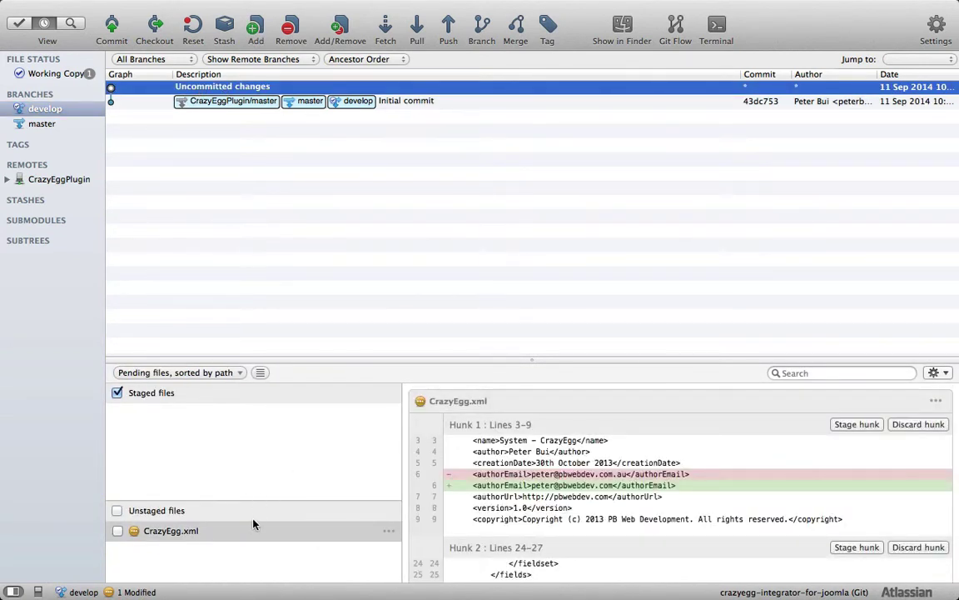
left_click_drag(276, 500, 289, 469)
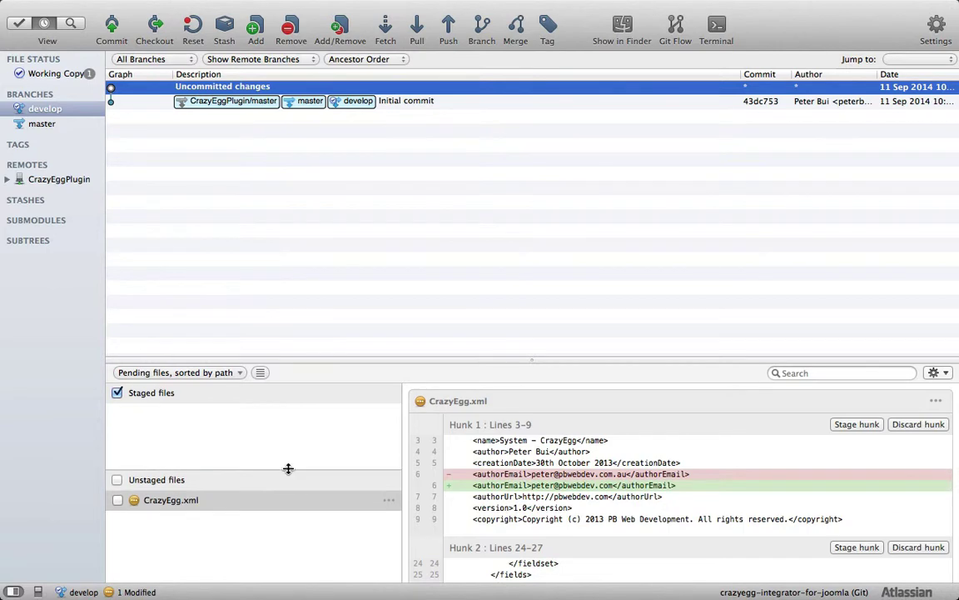
left_click_drag(589, 360, 574, 155)
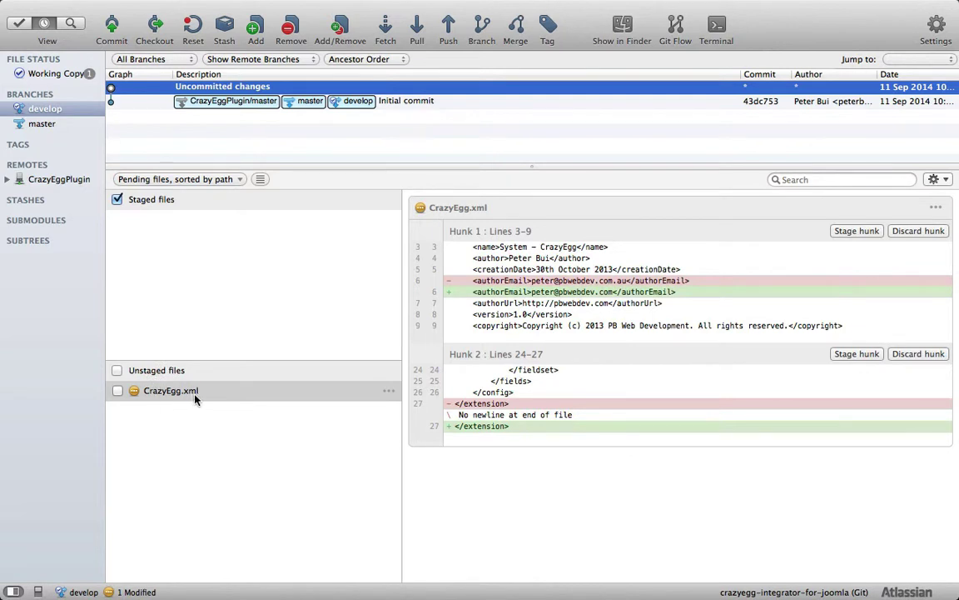
left_click(117, 391)
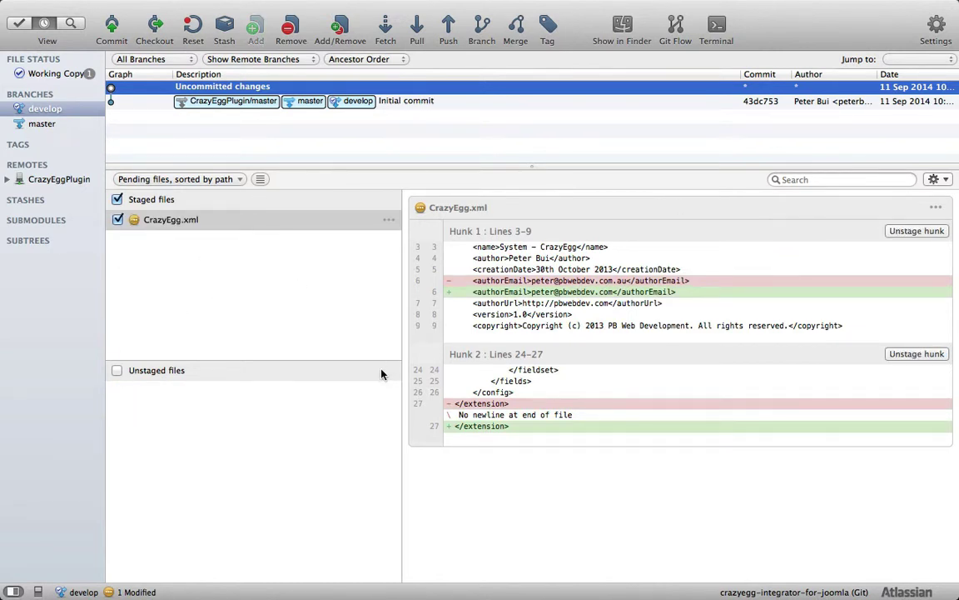
- Commit the staged CrazyEgg.xml to develop with the message "Updated email address domain name", without pushing immediately
left_click(113, 30)
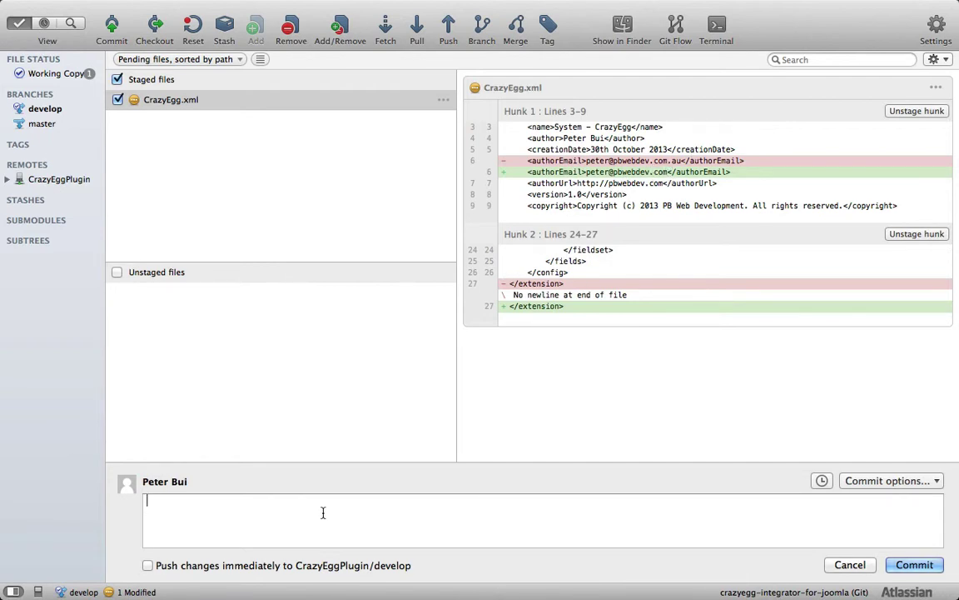
type("Updated email address ")
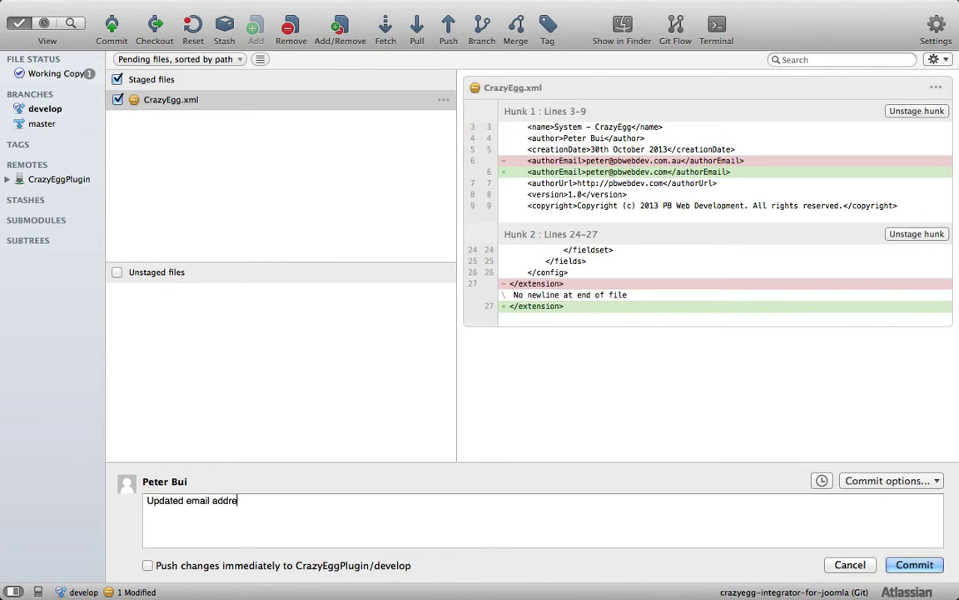
type("domain name")
left_click(914, 565)
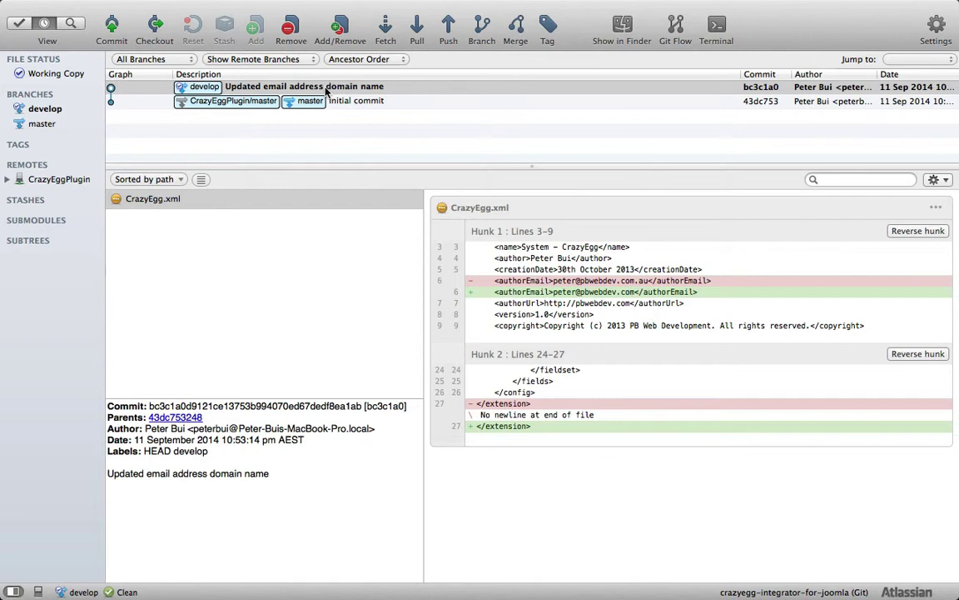
- Set up a push to the CrazyEggPlugin remote with develop selected, master deselected and all tags included
left_click(448, 32)
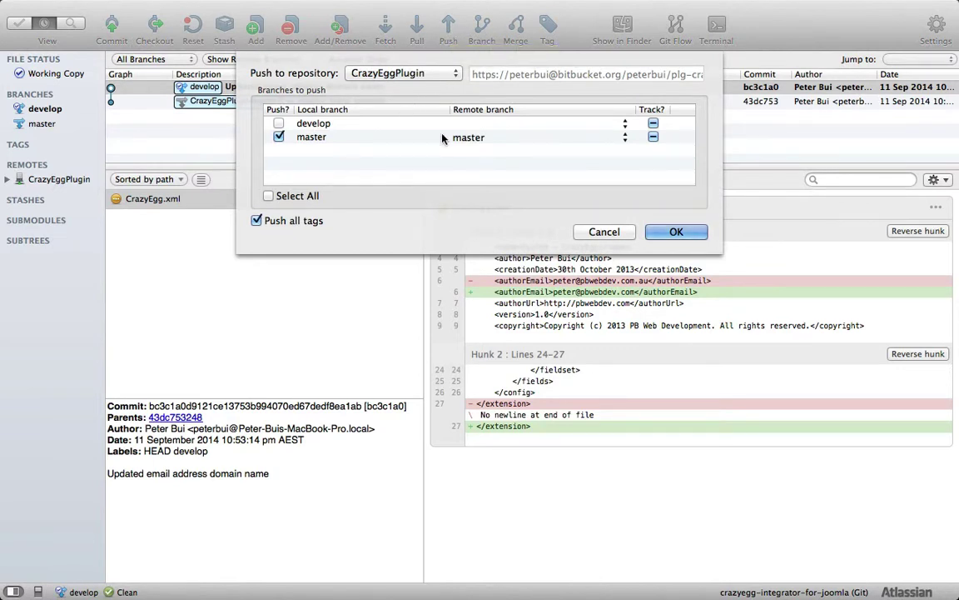
left_click(280, 138)
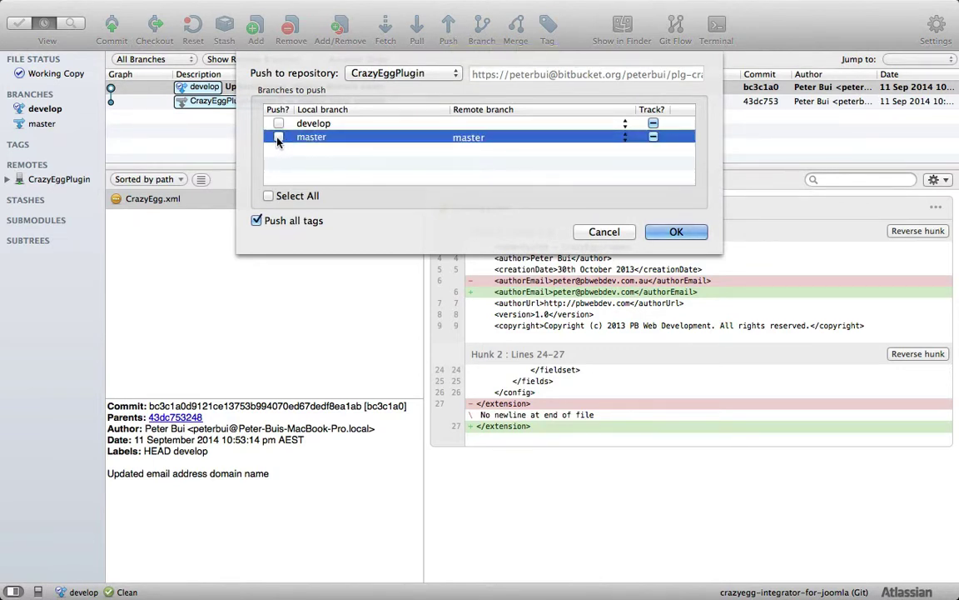
left_click(280, 123)
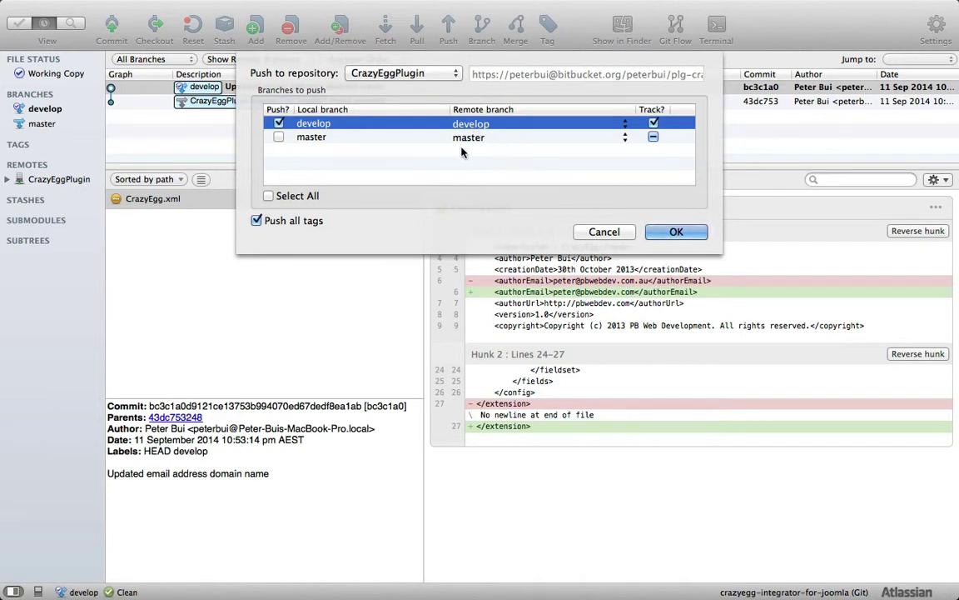
- Switch to Bitbucket in the browser and check the branches and source of the plg-crazyegg repository
key("ctrl+Right")
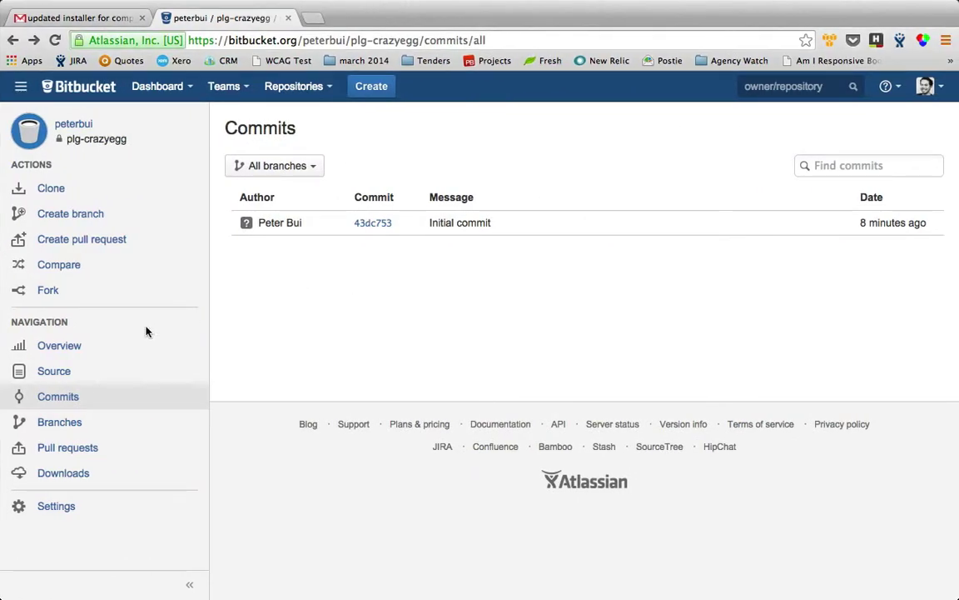
left_click(65, 422)
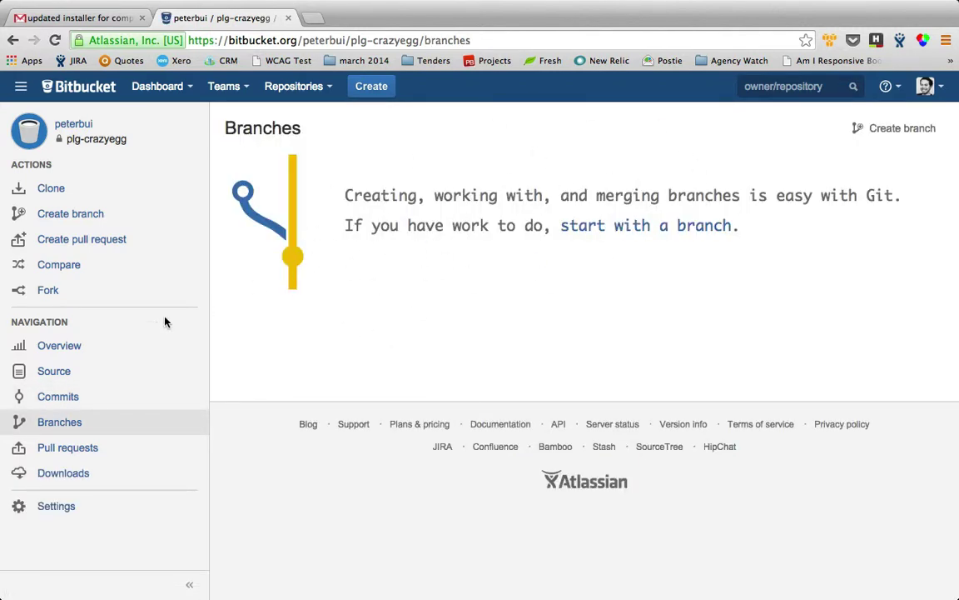
left_click(66, 371)
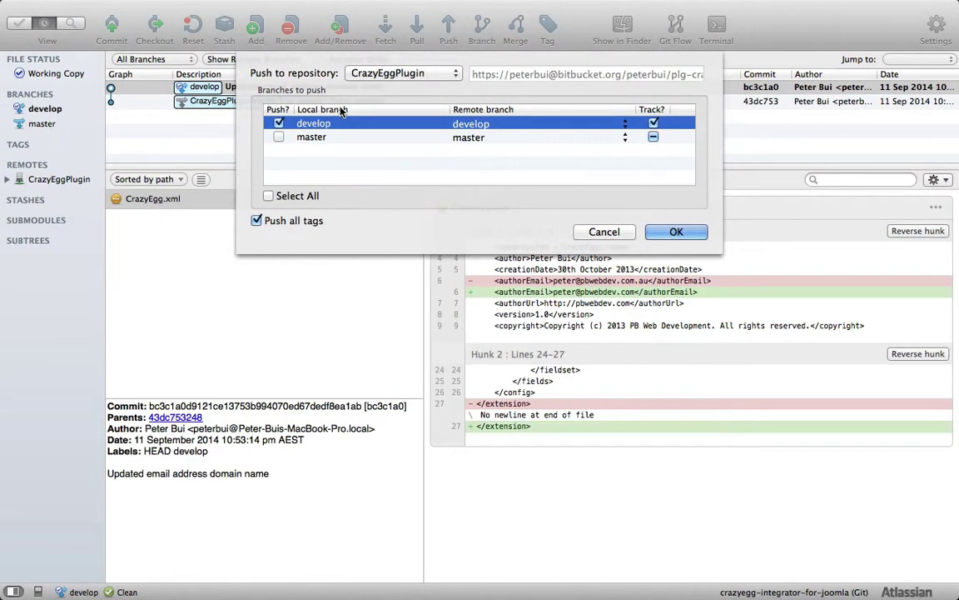
- Return to SourceTree, push develop to CrazyEggPlugin while viewing the full output, and close the push report
left_click(680, 234)
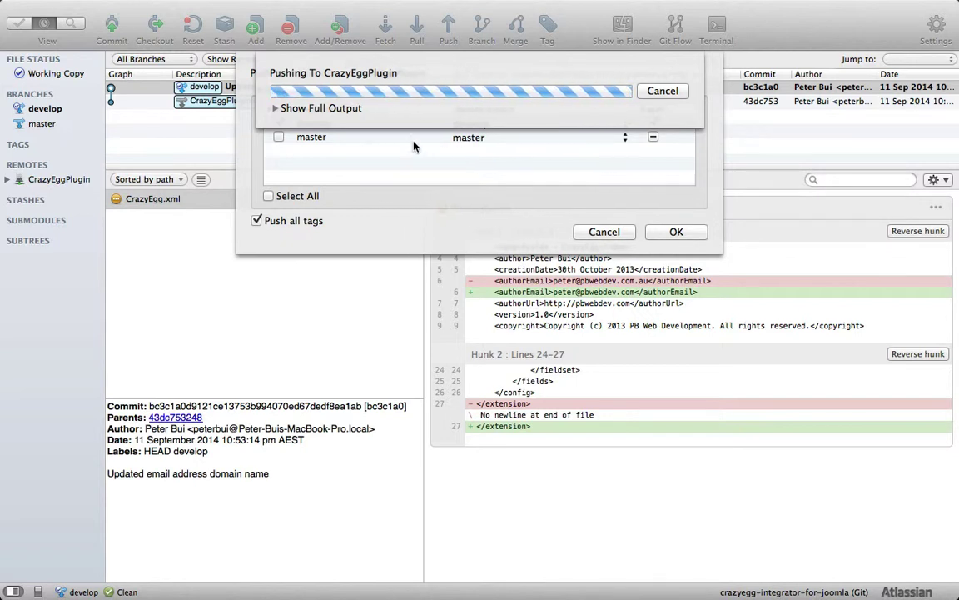
left_click(275, 109)
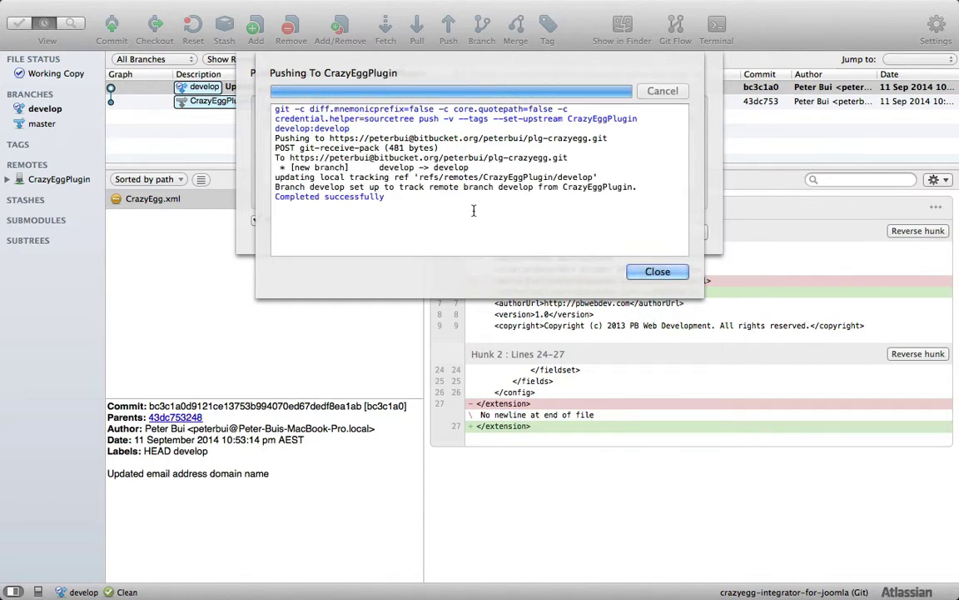
left_click(653, 271)
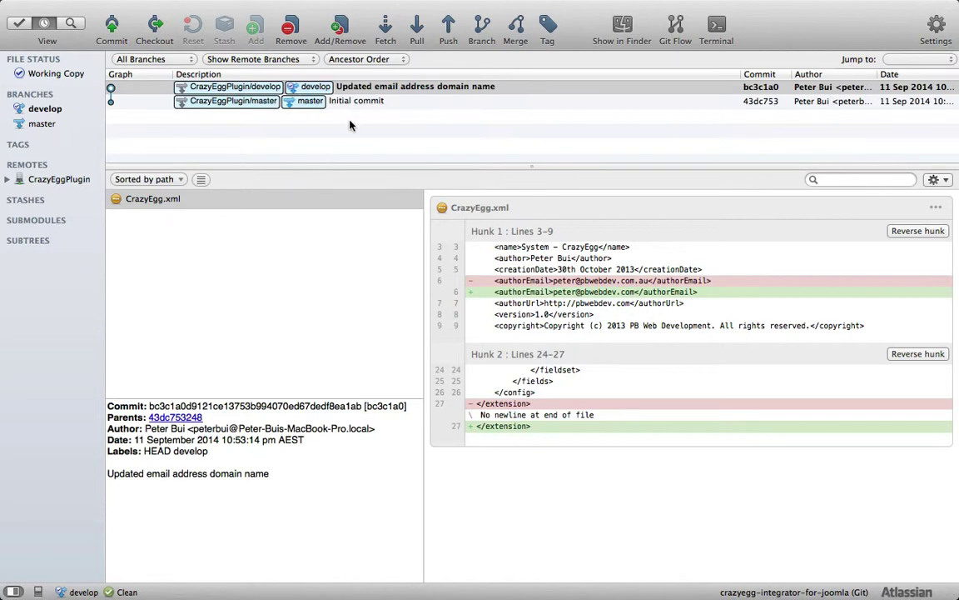
double_click(68, 123)
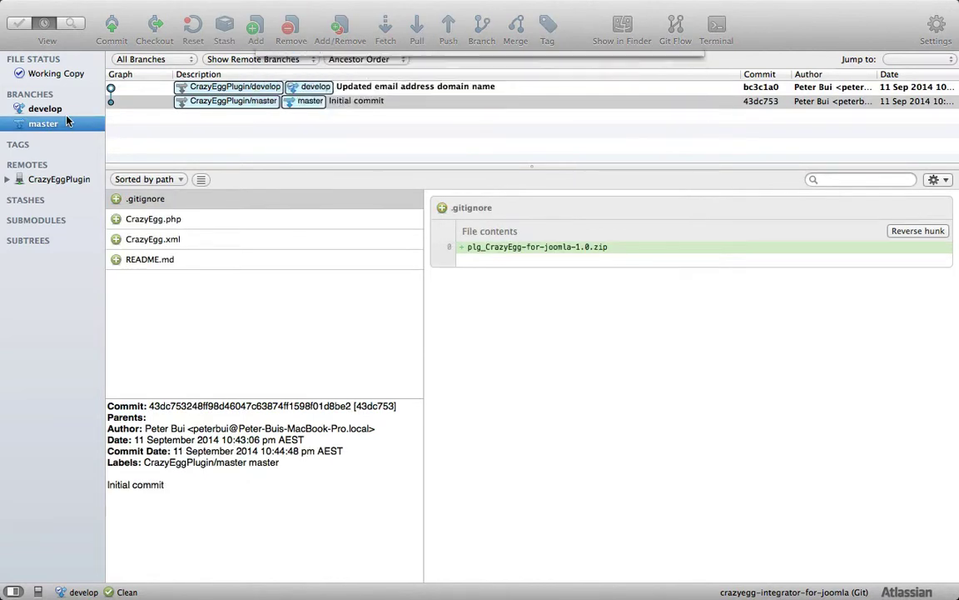
double_click(64, 111)
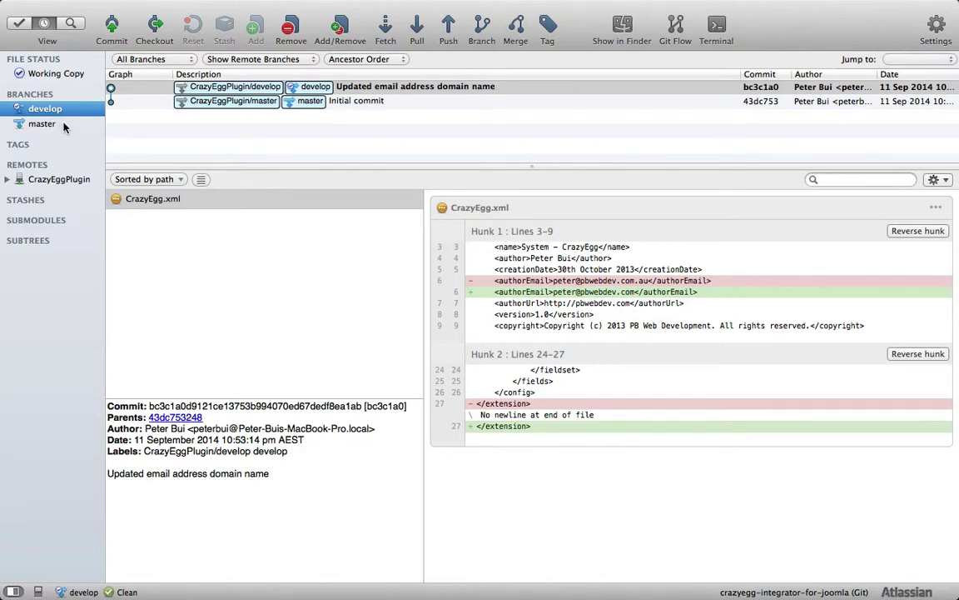
key("ctrl+Right")
key("ctrl+Right")
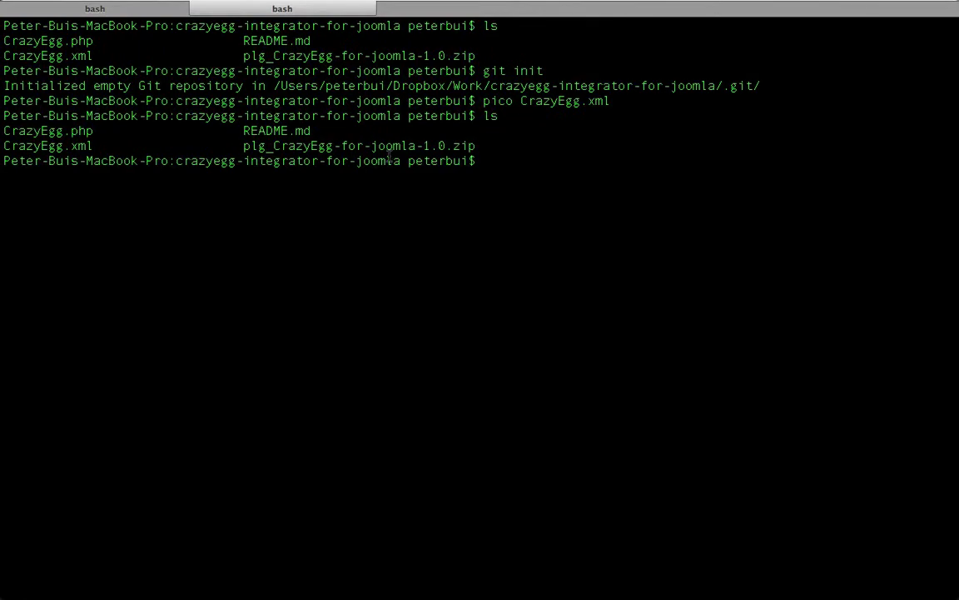
key("ctrl+Left")
key("ctrl+Left")
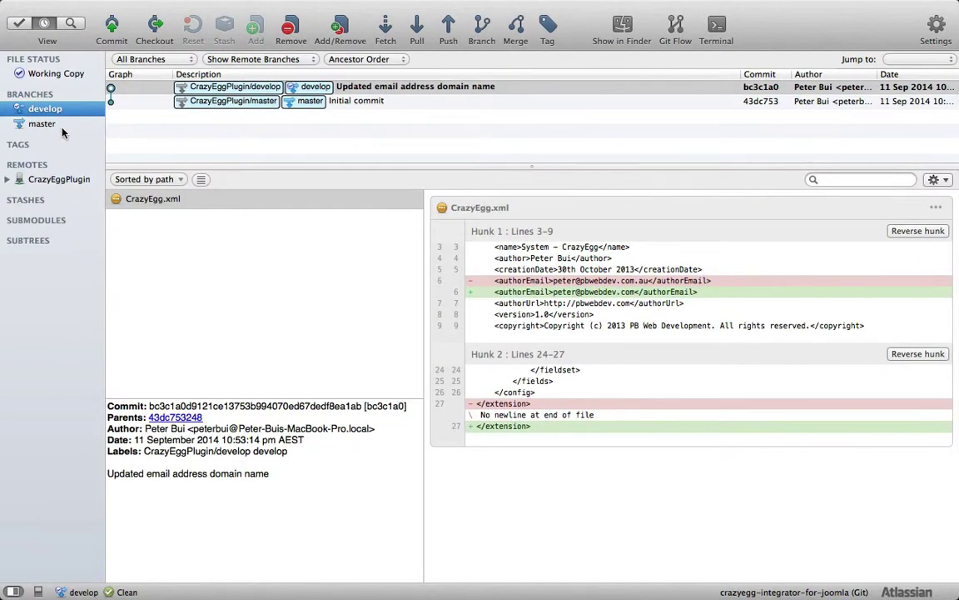
- Check out the master branch, switch to the terminal and open CrazyEgg.xml in pico
double_click(58, 128)
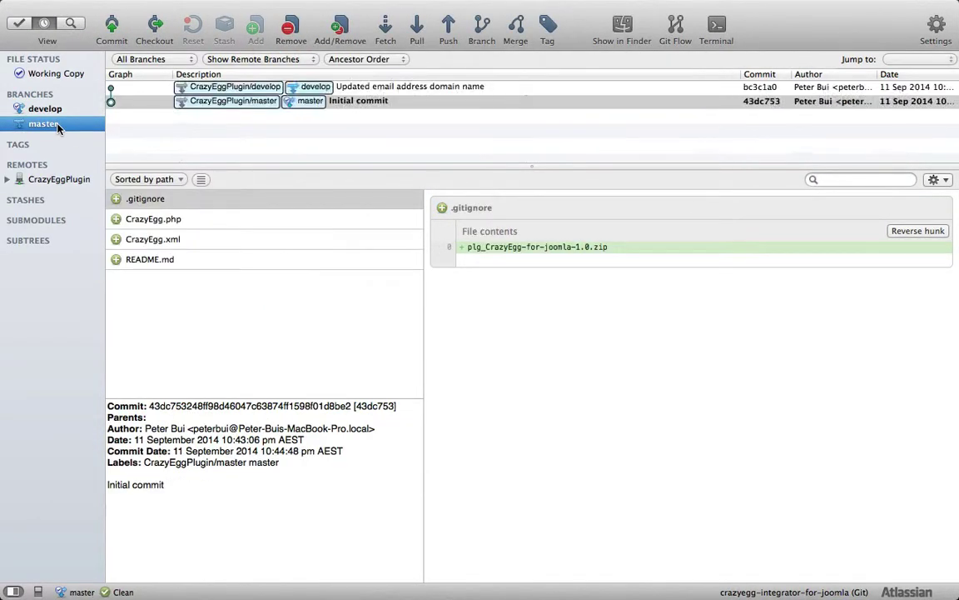
key("ctrl+Right")
key("ctrl+Right")
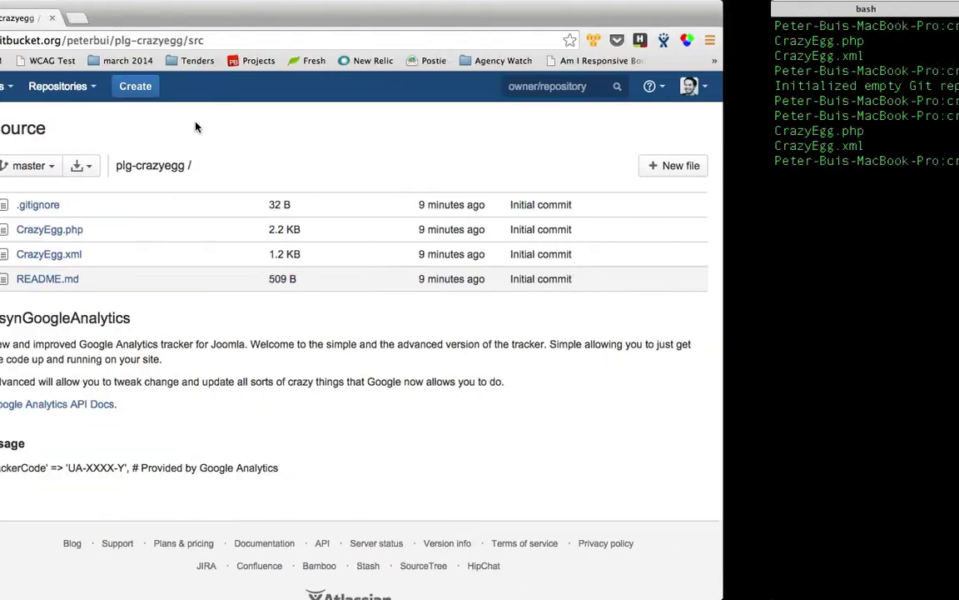
key("Up")
key("Up")
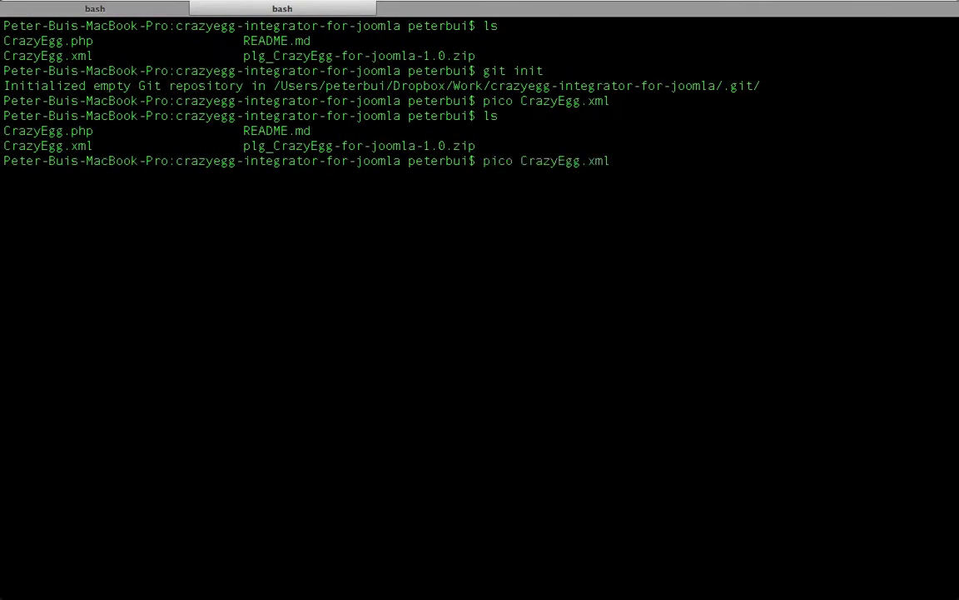
key("Return")
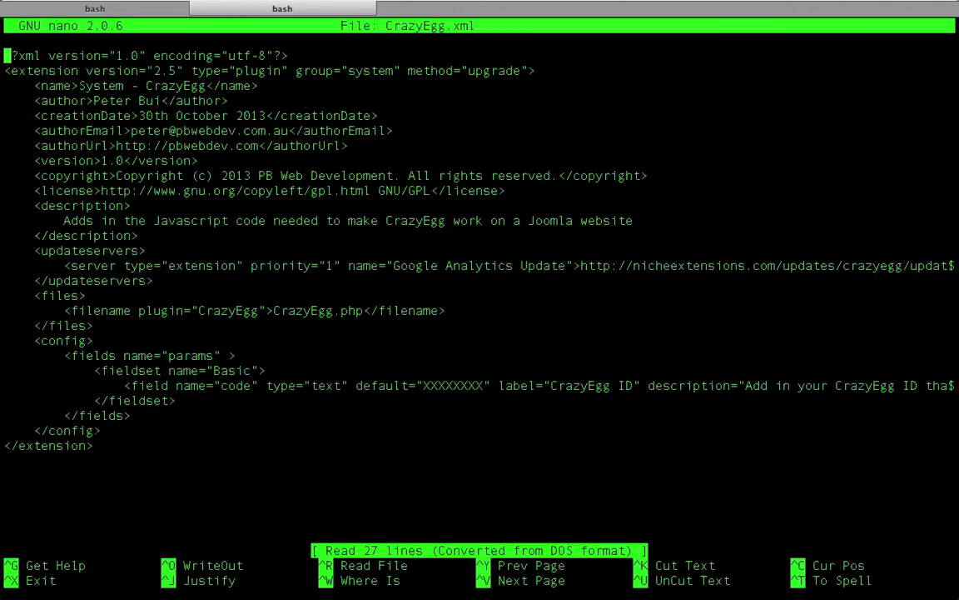
- Examine the authorEmail line in master's version of CrazyEgg.xml and exit the editor without changing anything
key("Down")
key("Down")
key("Down")
key("Down")
key("Down")
key("Right")
key("Right")
key("Right")
key("Right")
key("Right")
key("Right")
key("Right")
key("Right")
key("Right")
key("Right")
key("Right")
key("Right")
key("Right")
key("Right")
key("Right")
key("Right")
key("Right")
key("Right")
key("Right")
key("Right")
key("Right")
key("Right")
key("Right")
key("Right")
key("Right")
key("Right")
key("Right")
key("Right")
key("Right")
key("Right")
key("Right")
key("Right")
key("Right")
key("Right")
key("Right")
key("Right")
key("Right")
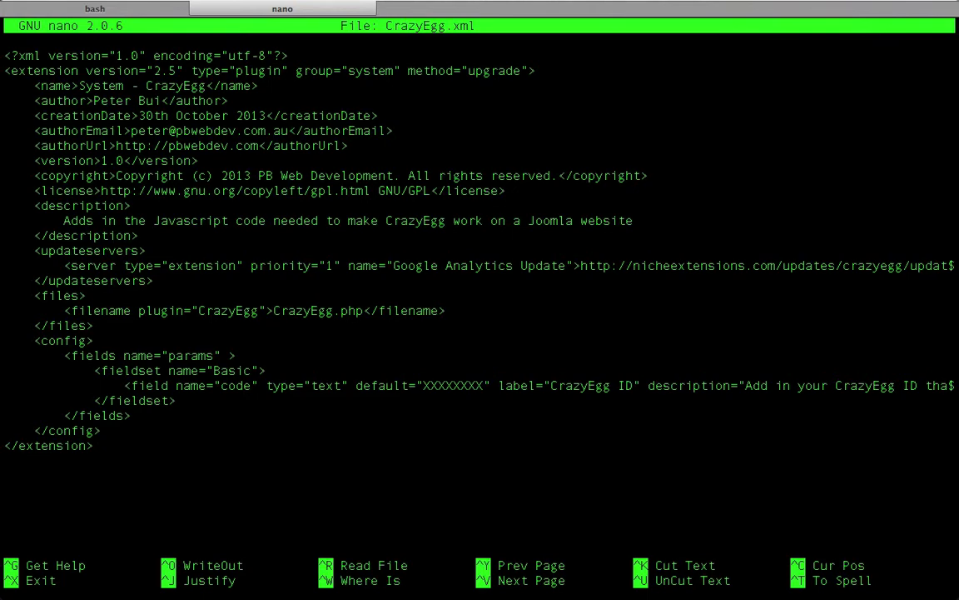
key("ctrl+x")
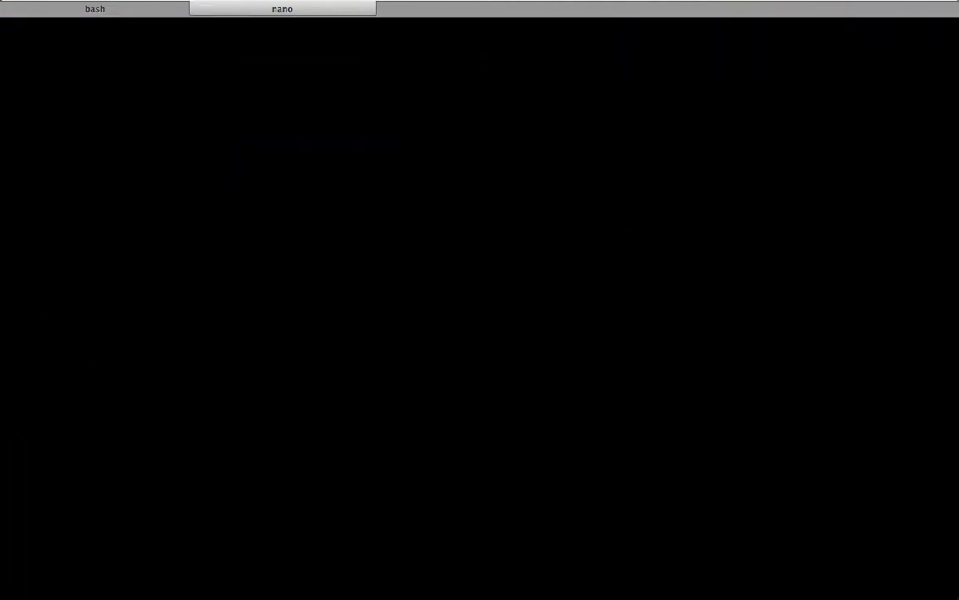
- Switch back to SourceTree and check out the develop branch
key("ctrl+Left")
key("ctrl+Left")
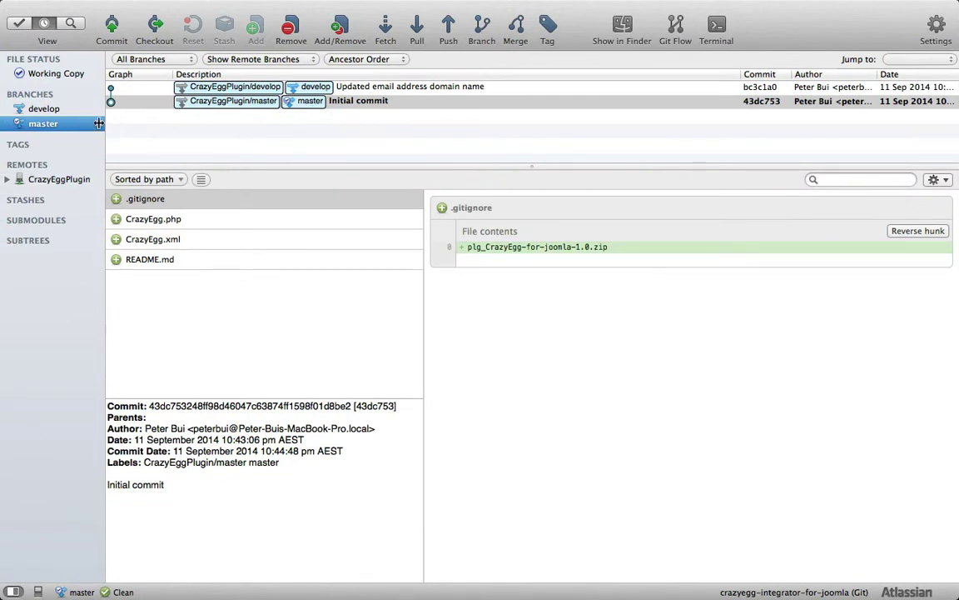
left_click(48, 111)
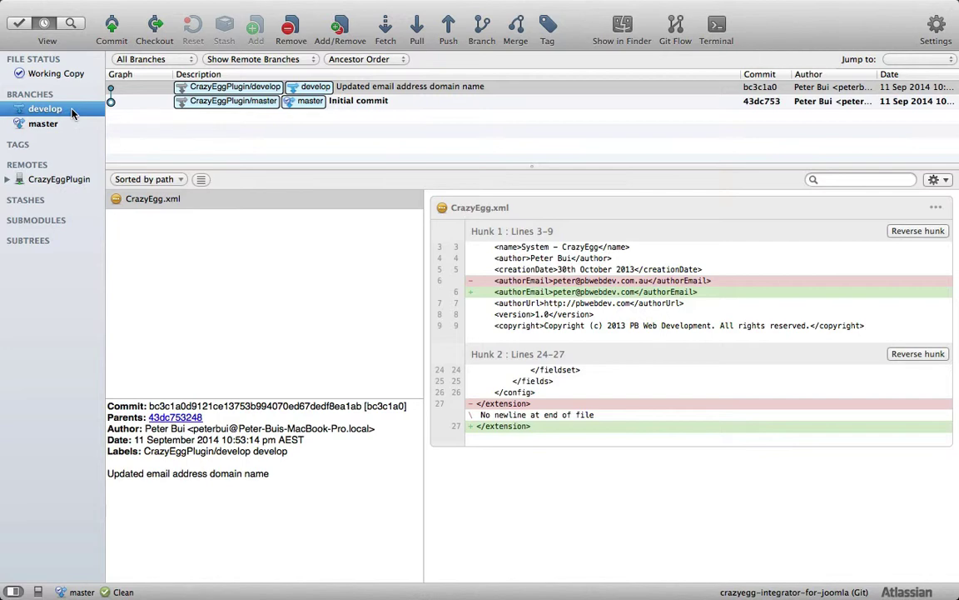
double_click(71, 112)
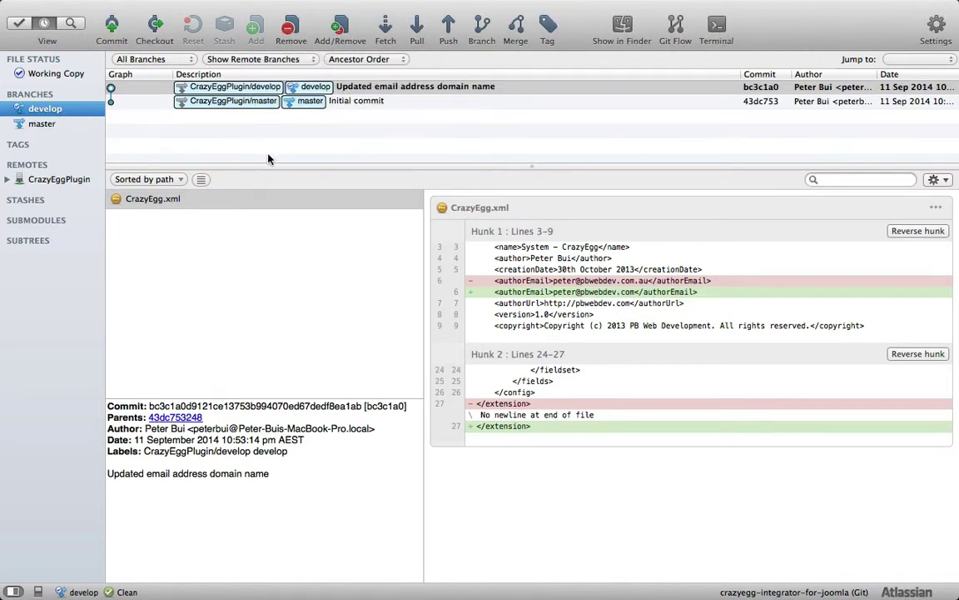
- Switch to the terminal, reopen CrazyEgg.xml in pico and examine the authorEmail line in develop's version
key("ctrl+Right")
key("ctrl+Right")
key("Up")
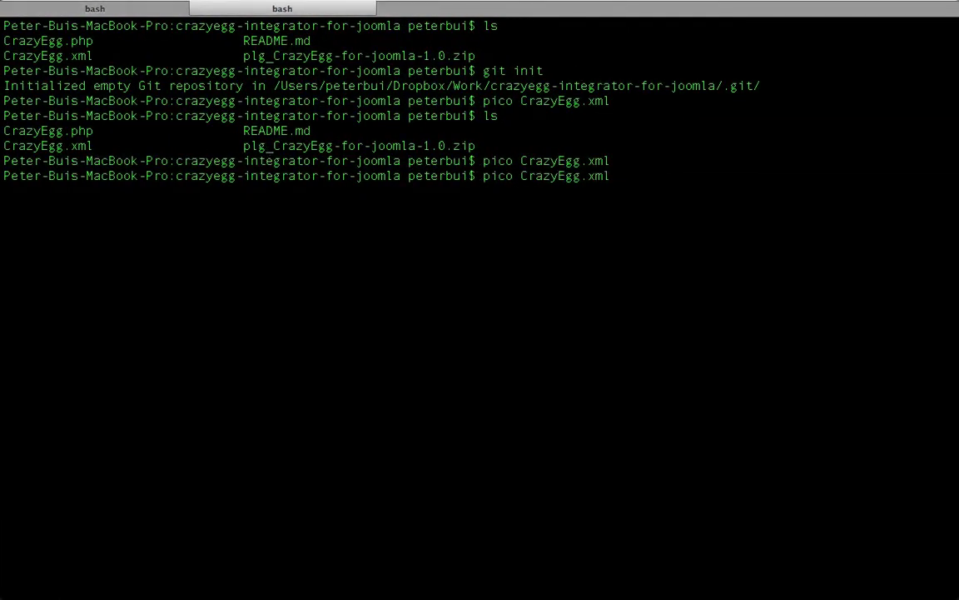
key("Return")
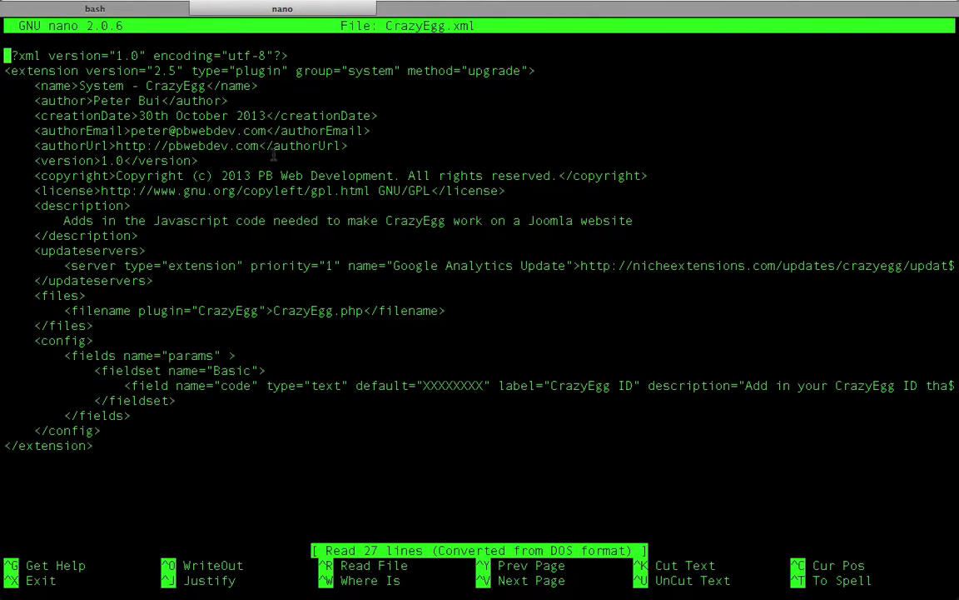
key("Down")
key("Down")
key("Down")
key("Down")
key("Down")
key("End")
key("Left")
key("Left")
key("Left")
key("Left")
key("Left")
key("Left")
key("Left")
key("Left")
key("Left")
key("Left")
key("Left")
key("Left")
key("Left")
key("Left")
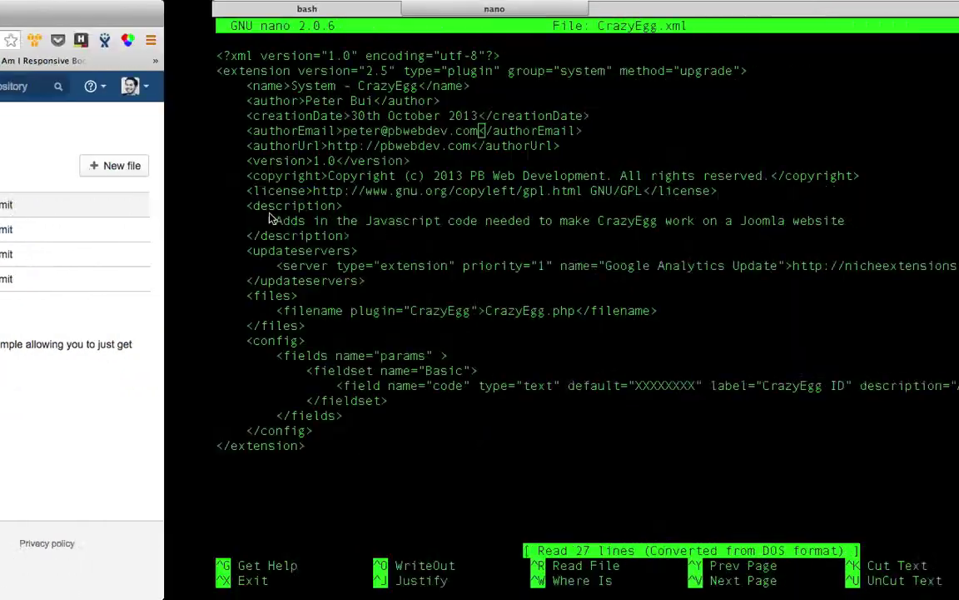
- Return to SourceTree and compare develop's email address commit with master's initial commit
key("ctrl+x")
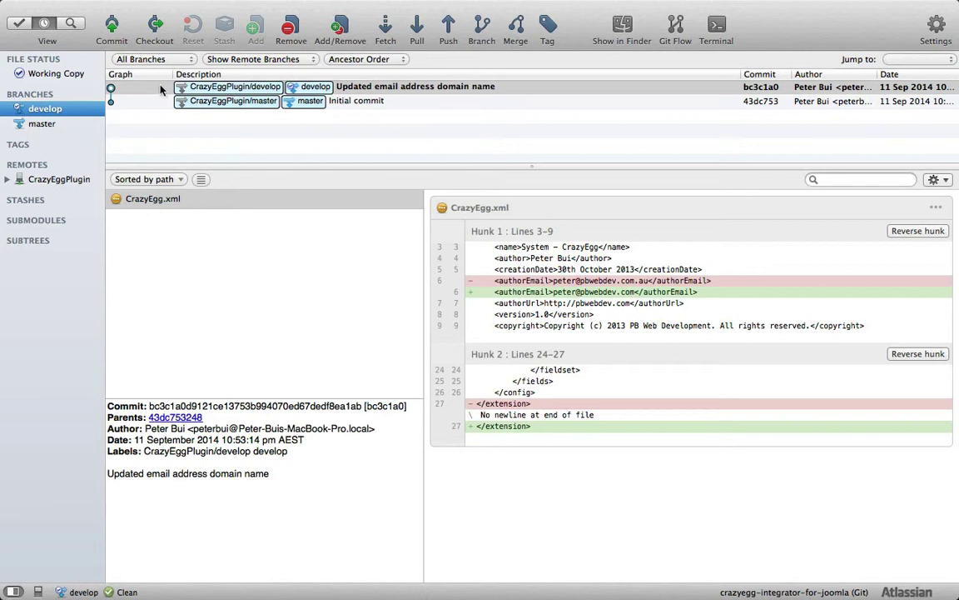
left_click(350, 85)
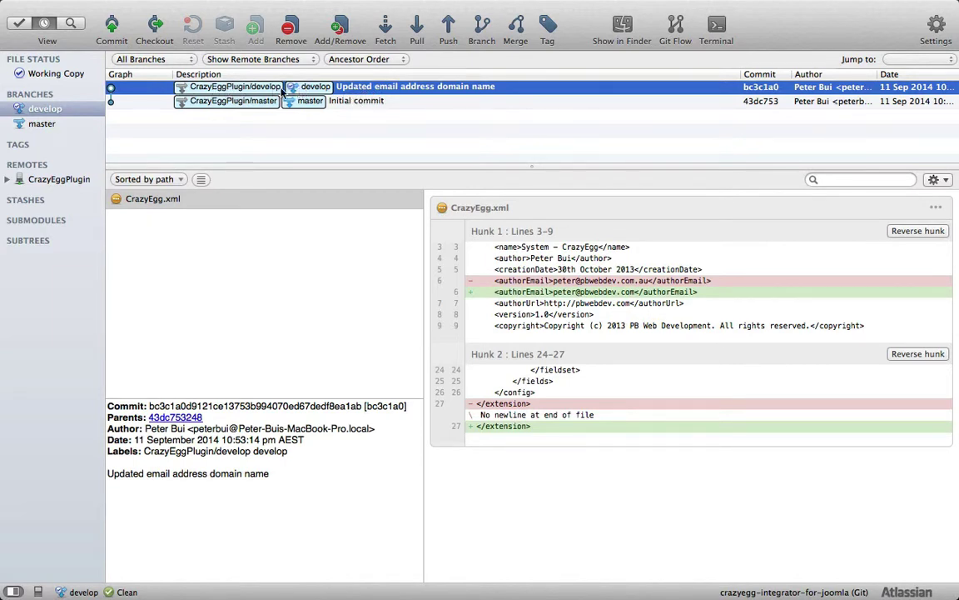
left_click(43, 124)
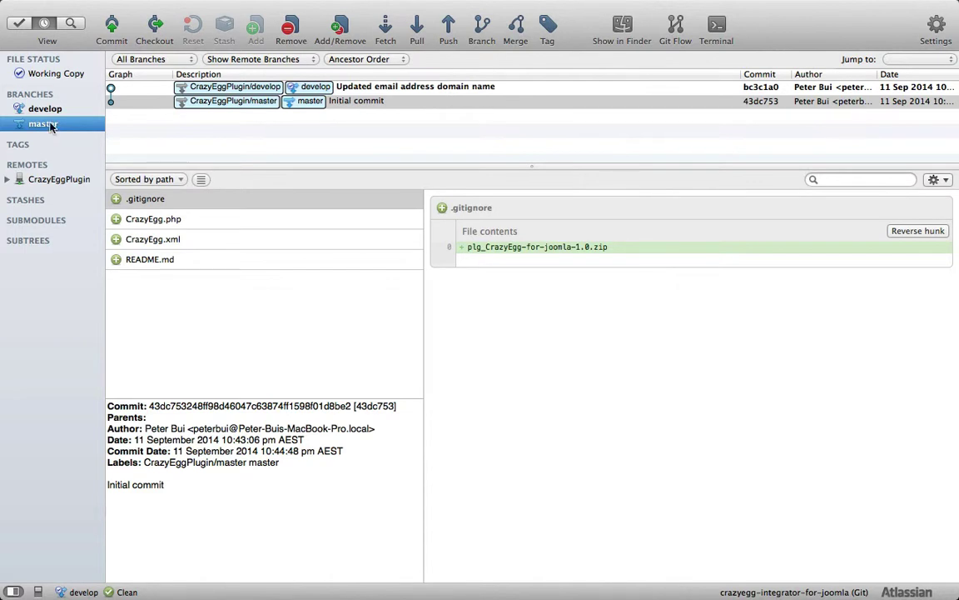
- Switch to Bitbucket in the browser and check on the Branches page how far develop is ahead of master
left_click(46, 109)
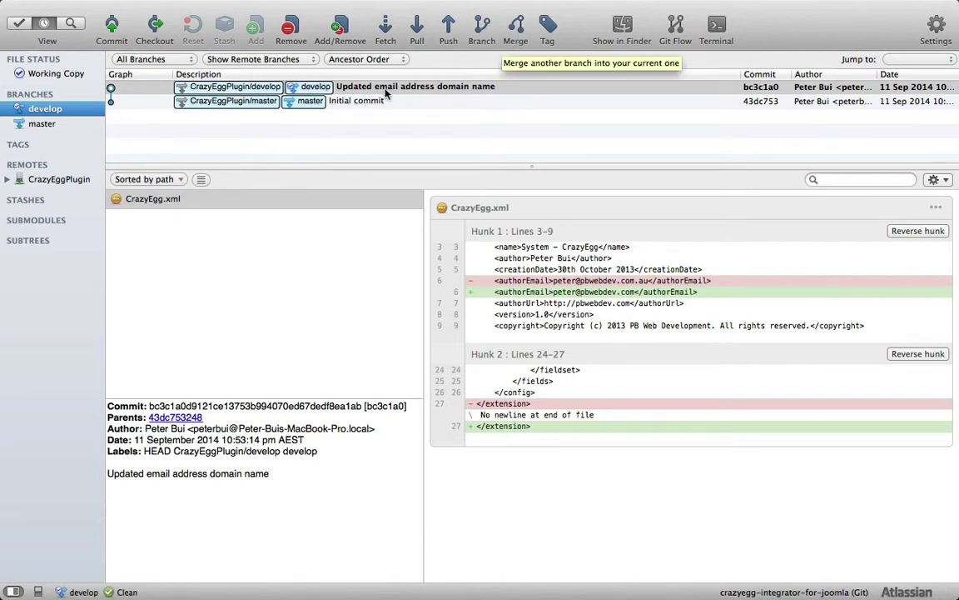
key("ctrl+Right")
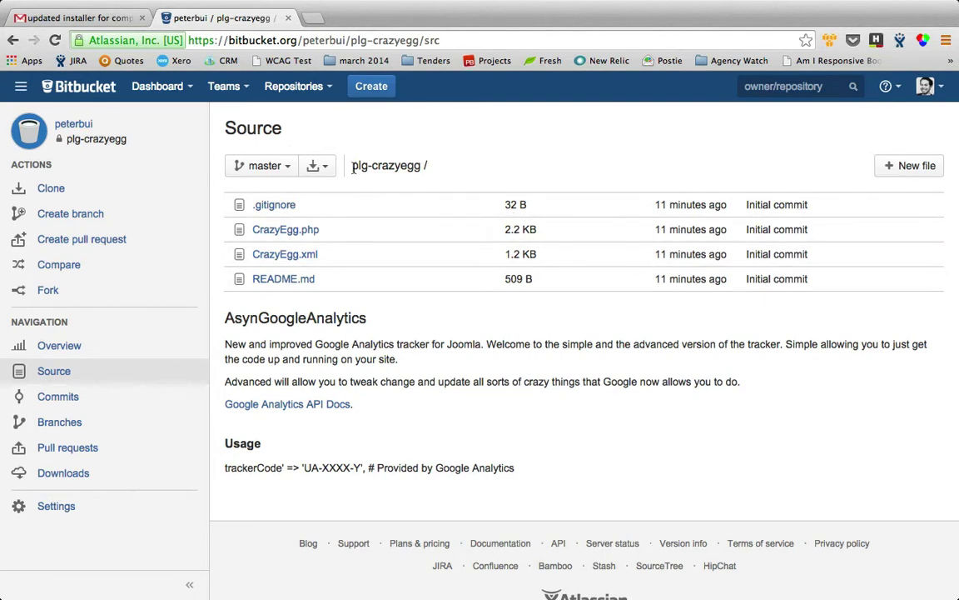
left_click(60, 429)
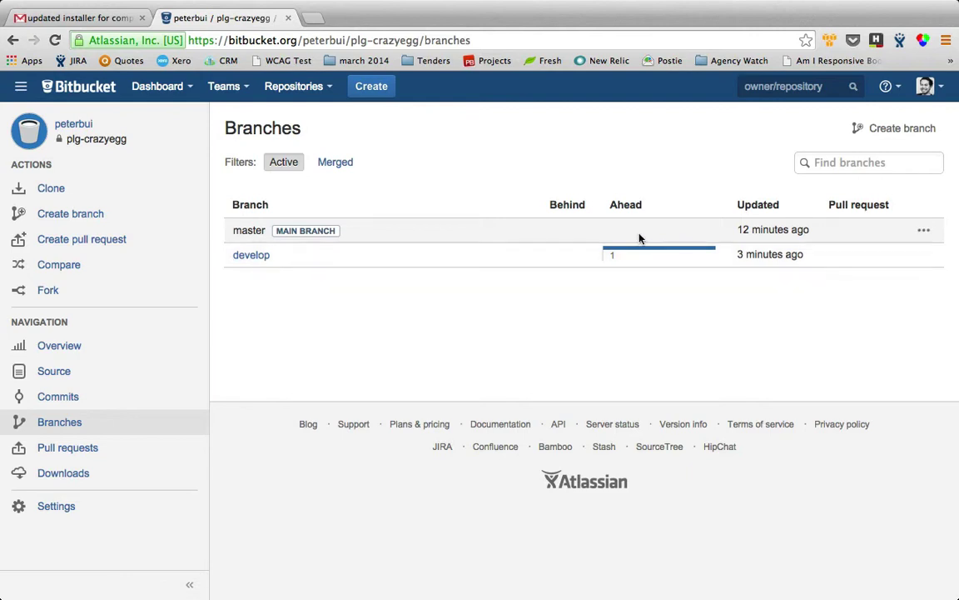
mouse_move(610, 250)
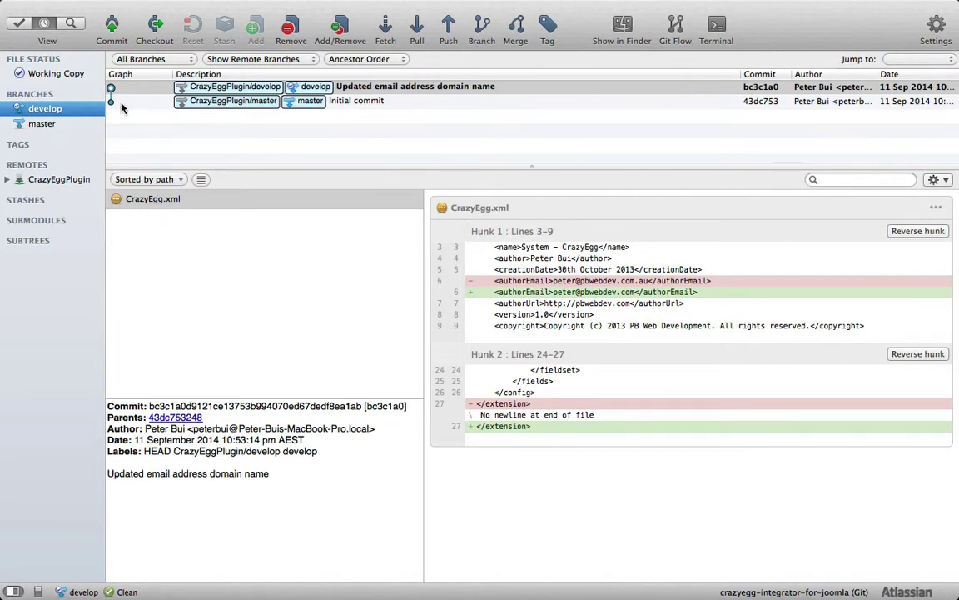
left_click(398, 88)
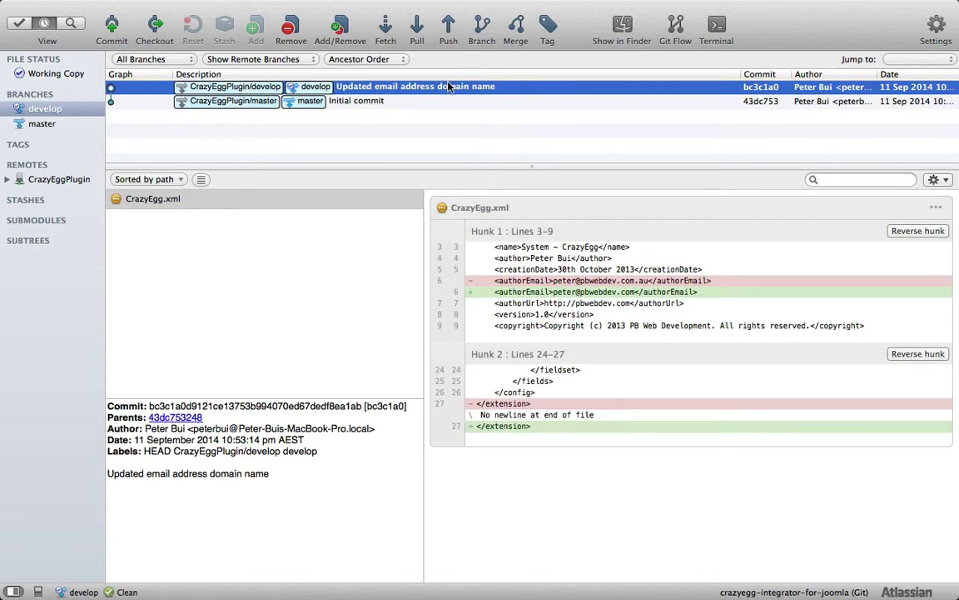
left_click(516, 29)
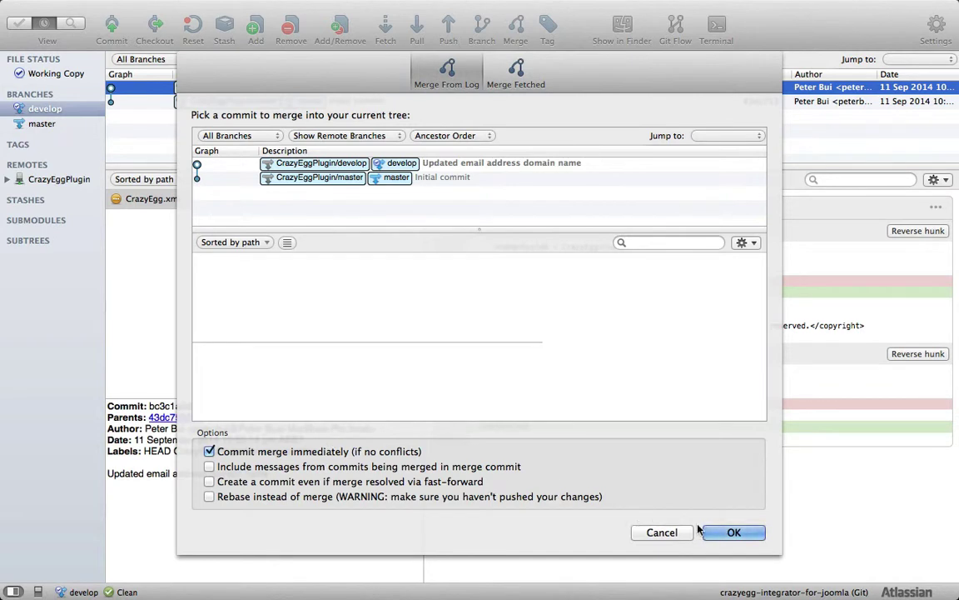
left_click(732, 534)
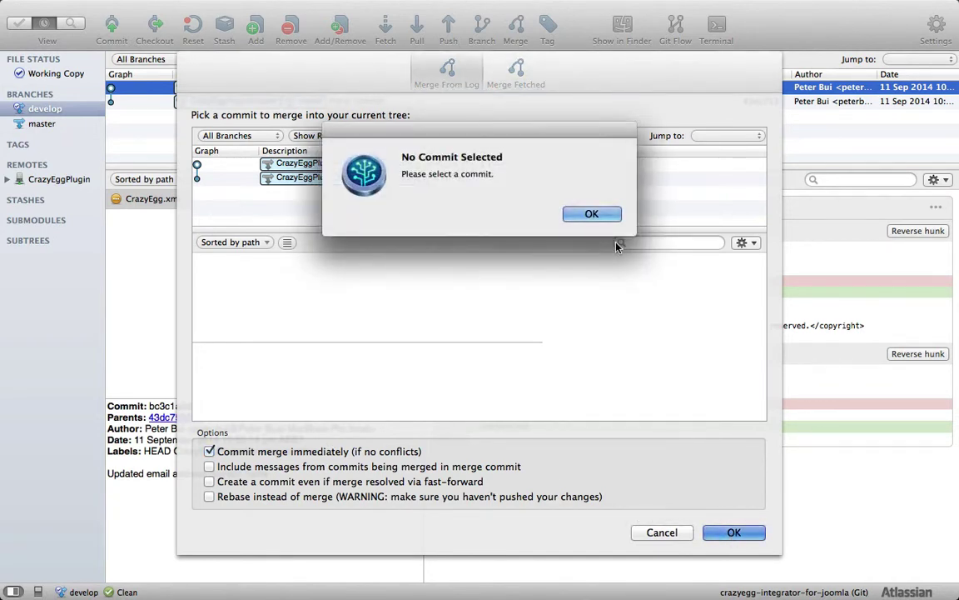
left_click(589, 215)
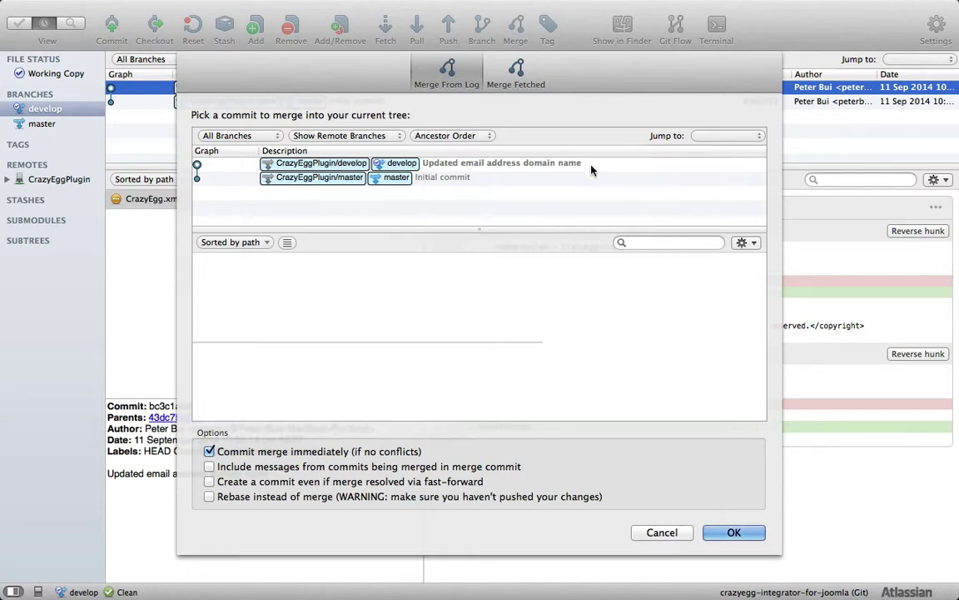
left_click(663, 531)
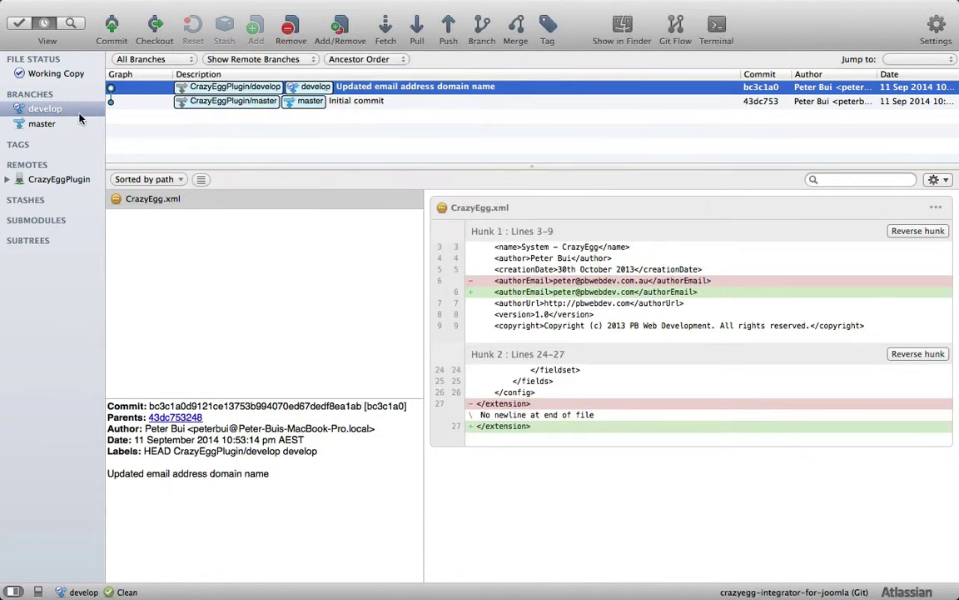
- Check out the master branch and compare develop's email address commit with the initial commit in the history
left_click(71, 125)
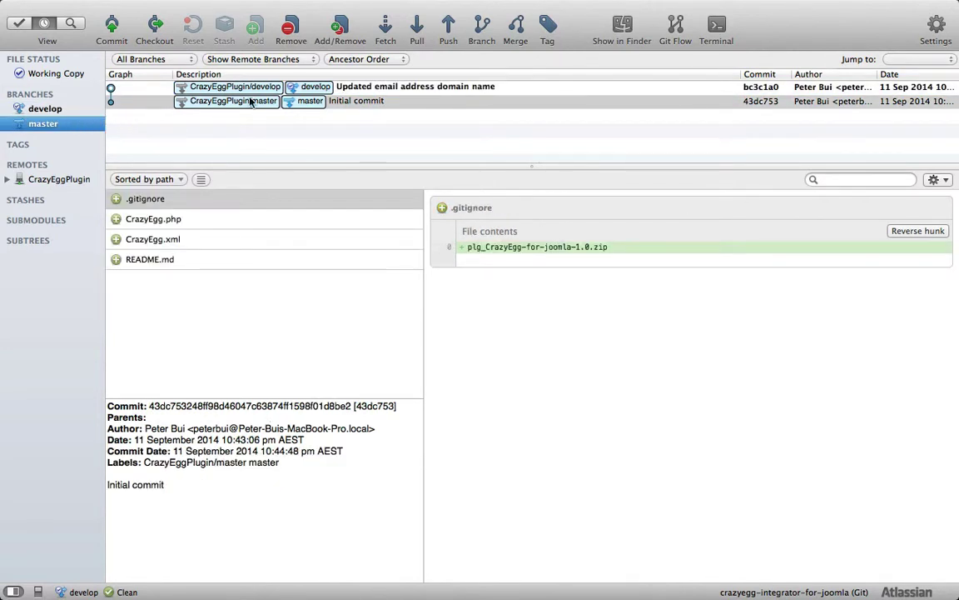
double_click(74, 125)
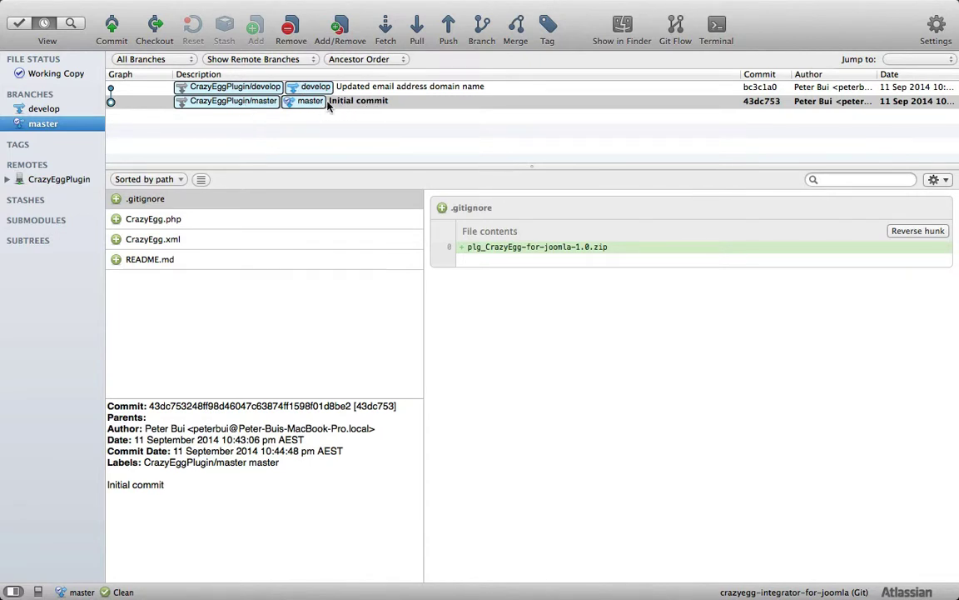
left_click(398, 92)
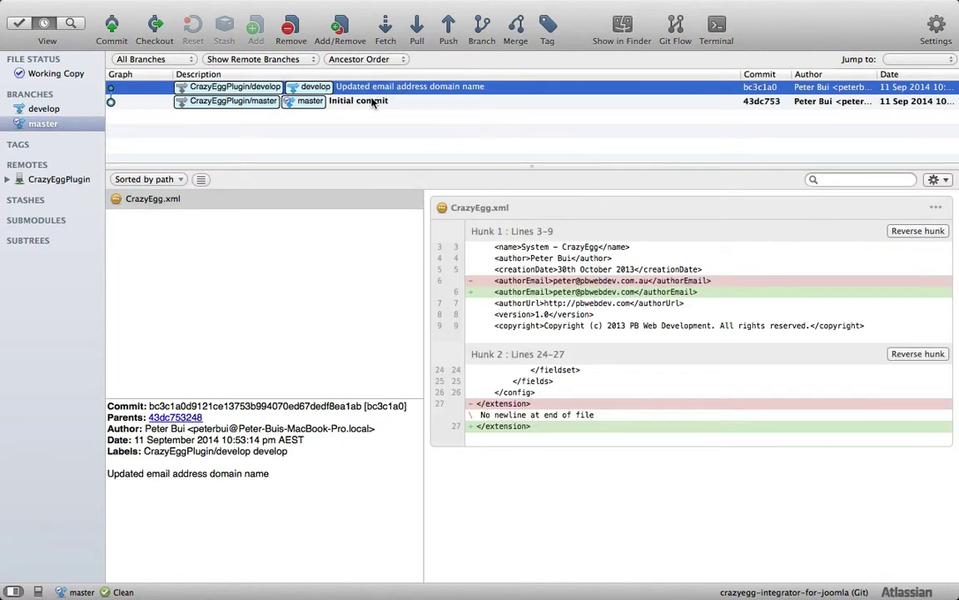
left_click(387, 101)
left_click(45, 124)
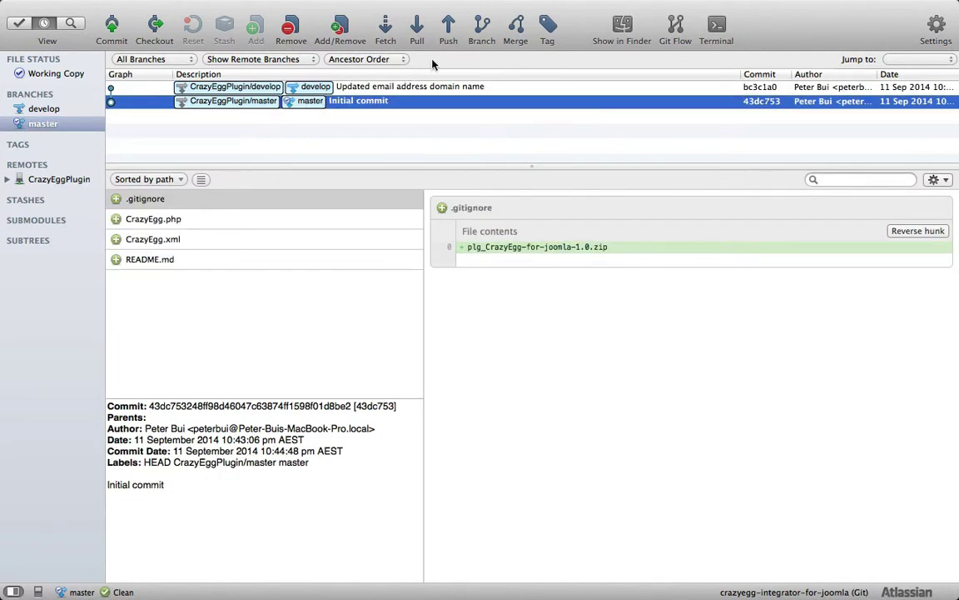
- Merge develop's "Updated email address domain name" commit into master, committing the merge immediately
left_click(515, 31)
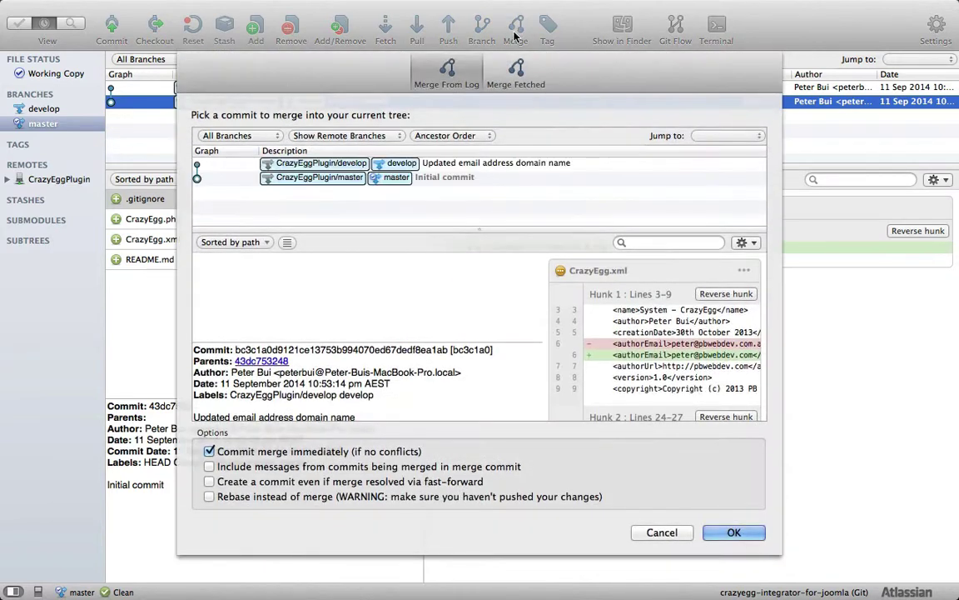
left_click(455, 165)
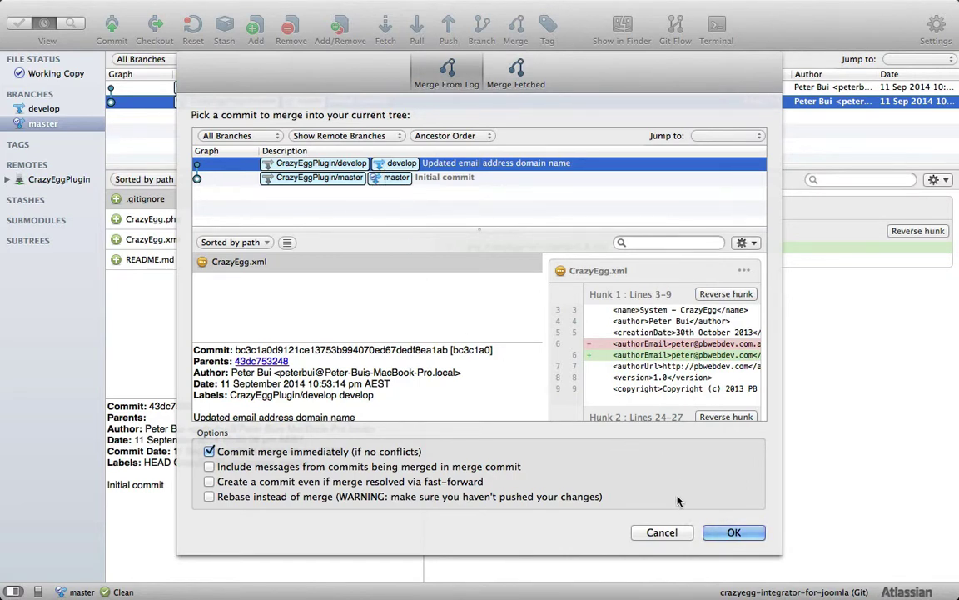
left_click(733, 533)
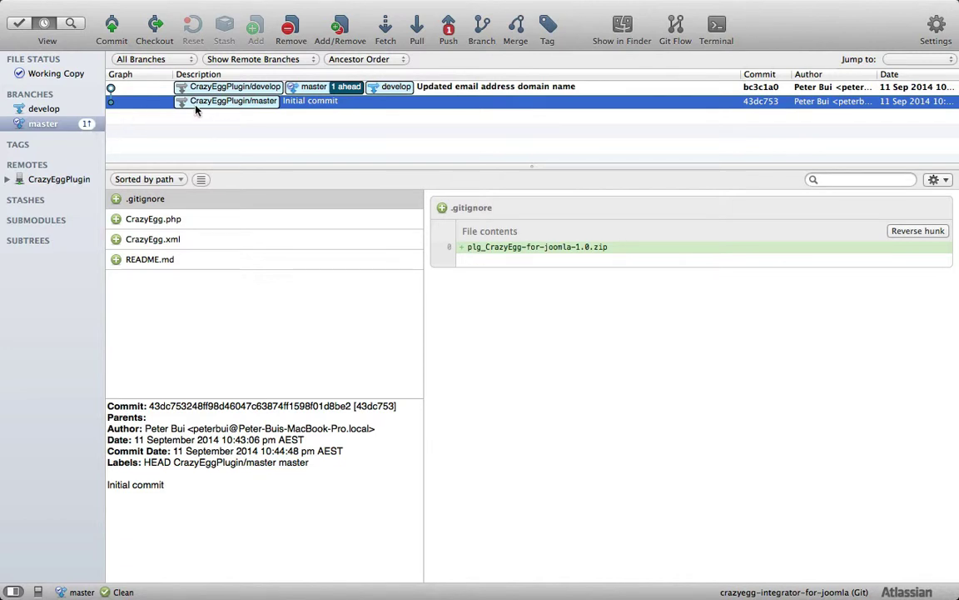
- Push the develop and master branches with all tags to the CrazyEggPlugin remote and view the email address commit
left_click(450, 32)
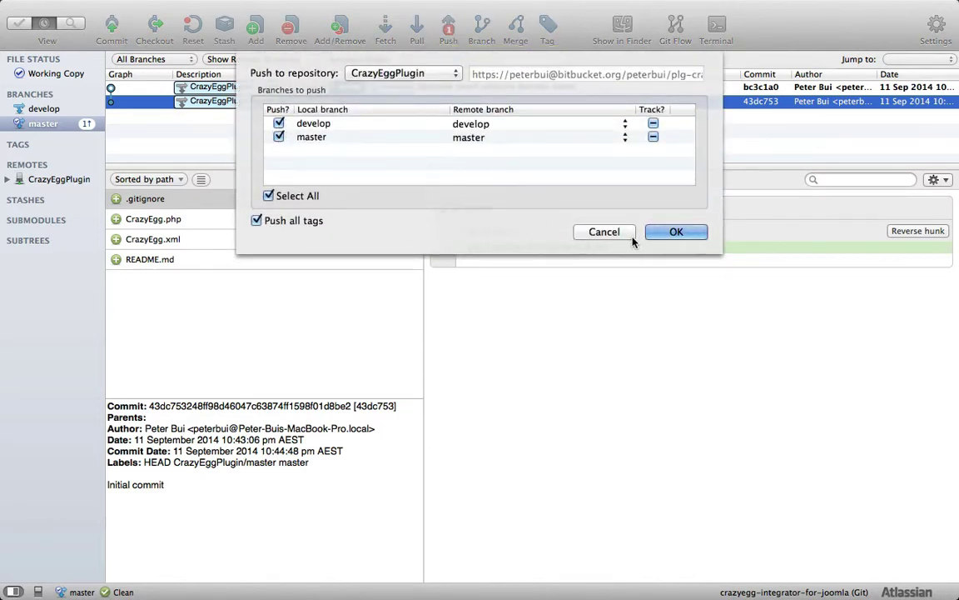
left_click(681, 230)
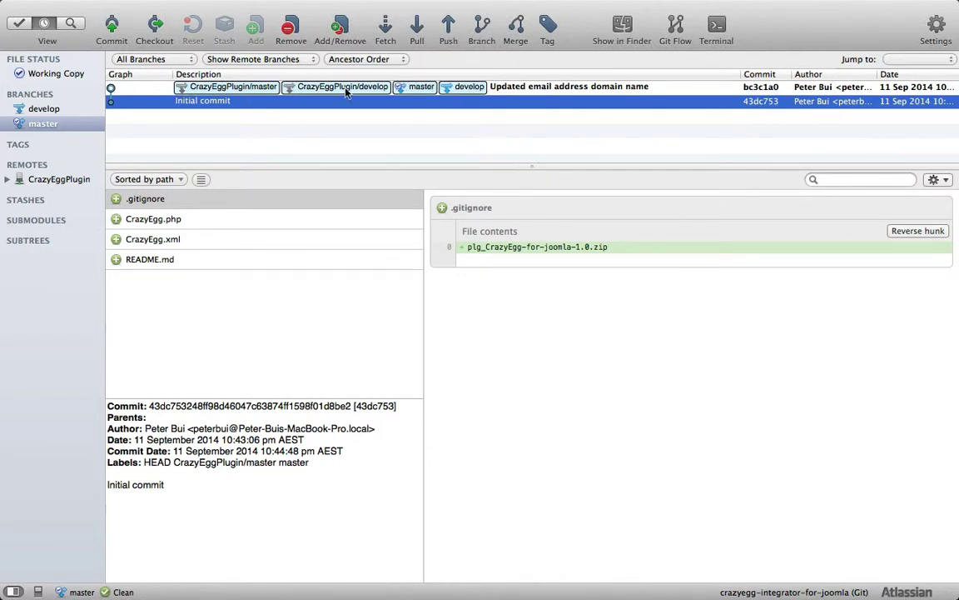
left_click(237, 92)
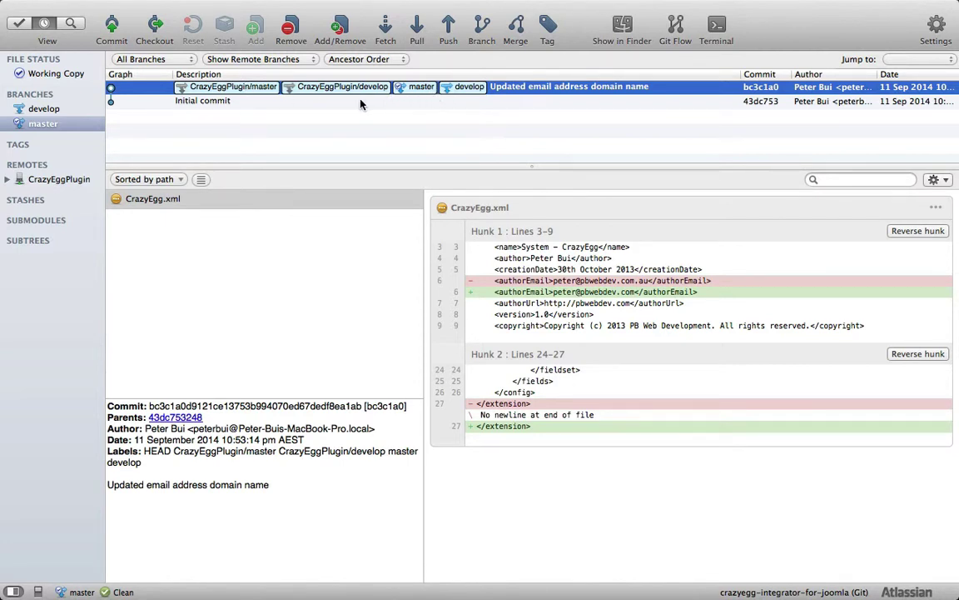
- Refresh Bitbucket's Branches page to check the pushed merge, and return to SourceTree to list the CrazyEggPlugin remote's branches
key("ctrl+Right")
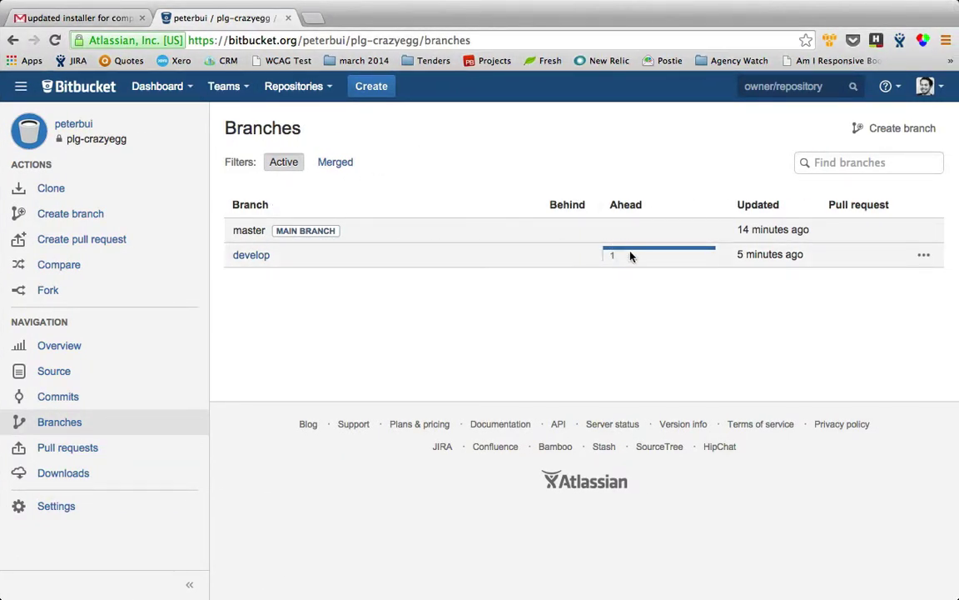
key("super+r")
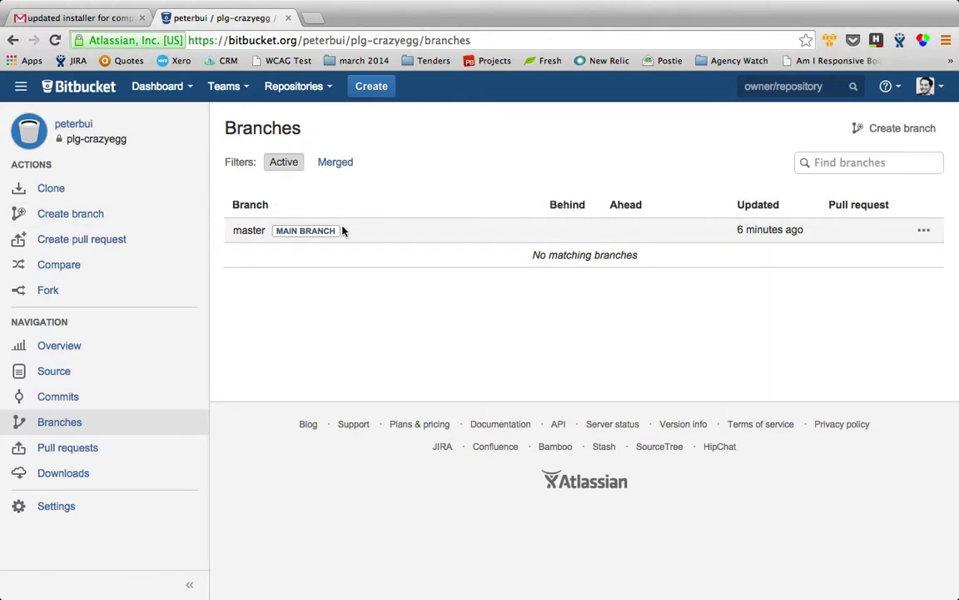
key("ctrl+Left")
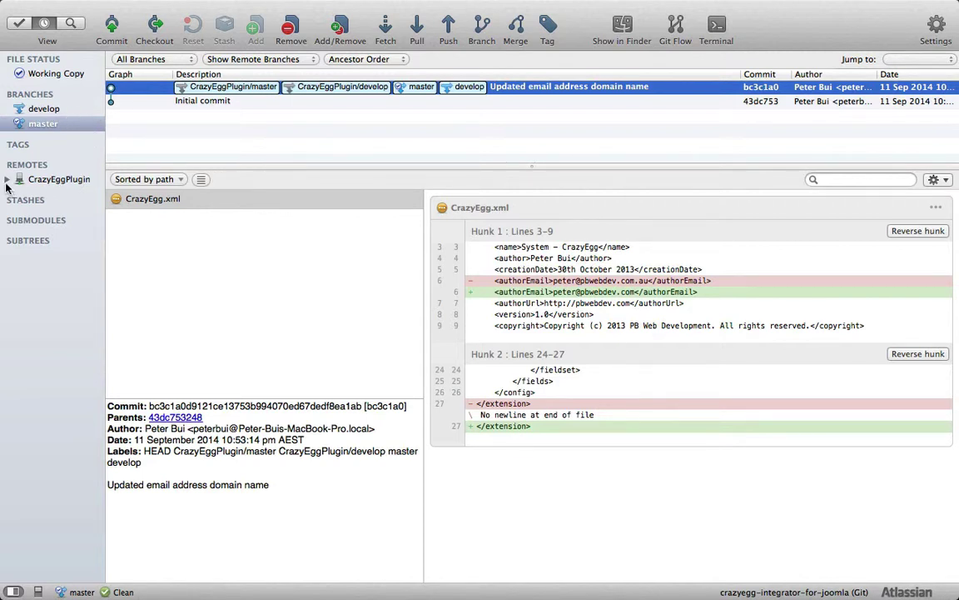
left_click(7, 180)
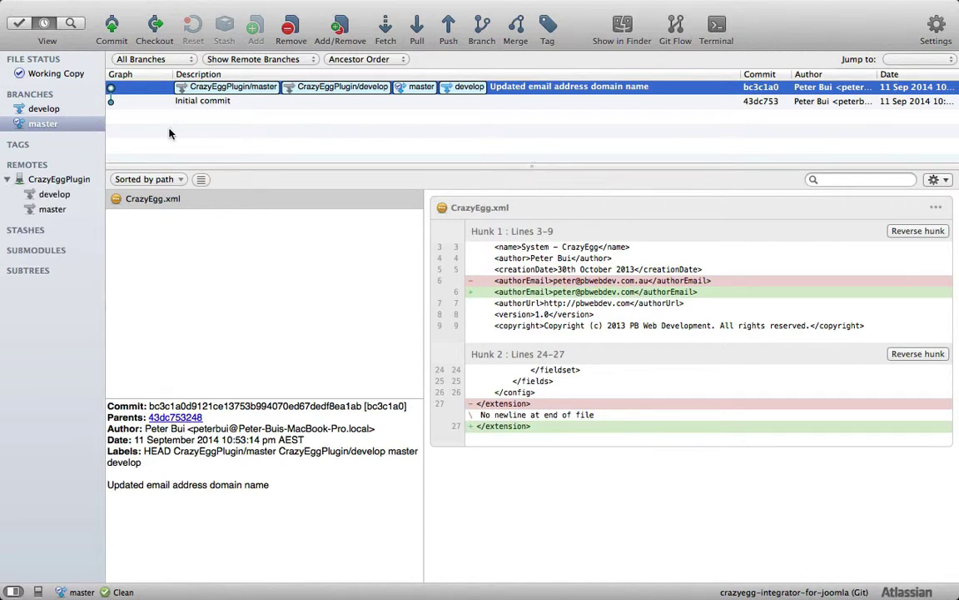